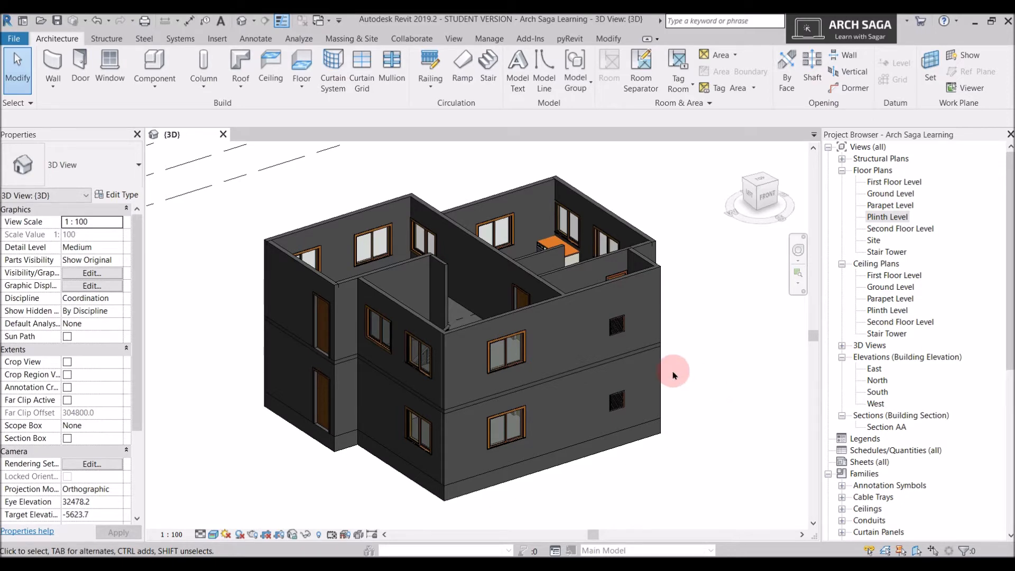
- Open the Plinth Level floor plan at the separate rectangular wall enclosures beside the house
scroll(625, 344, "down", 2)
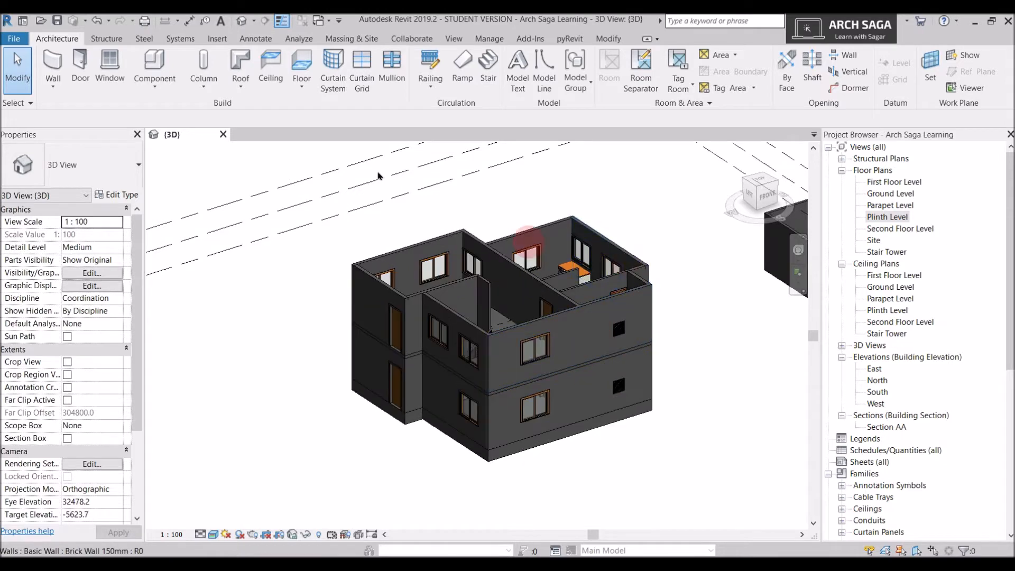
double_click(883, 216)
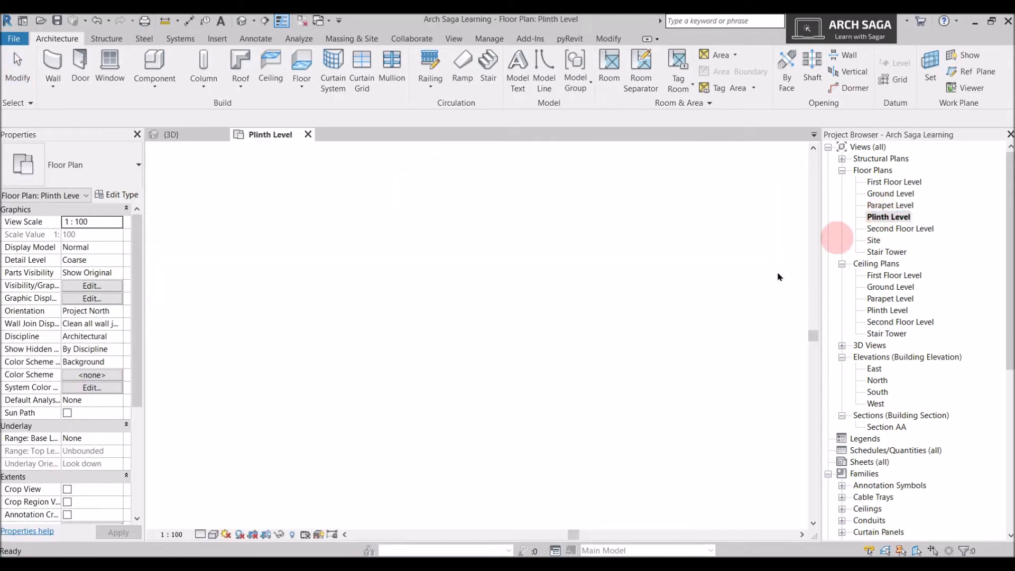
scroll(480, 320, "up", 1)
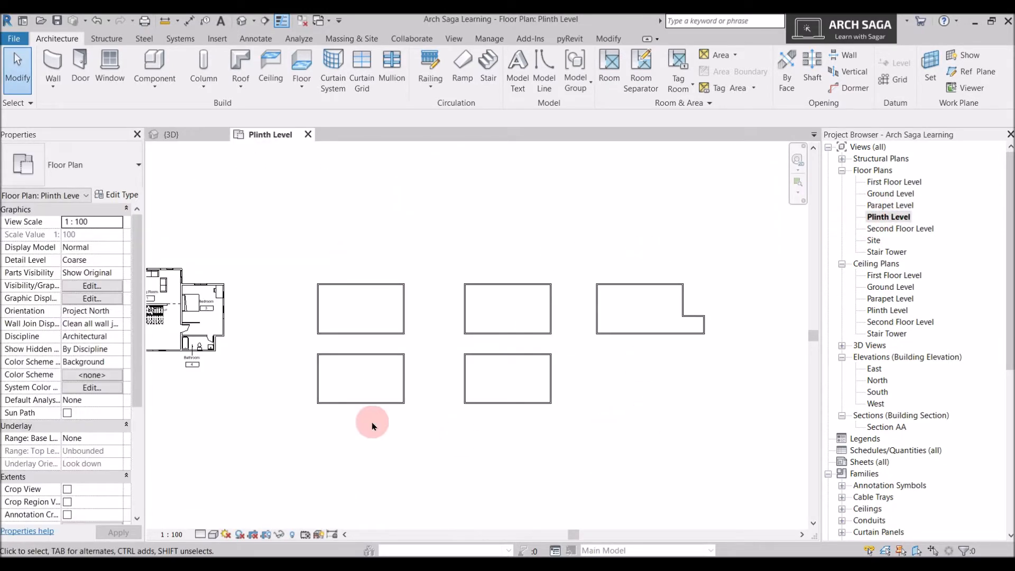
scroll(323, 341, "up", 1)
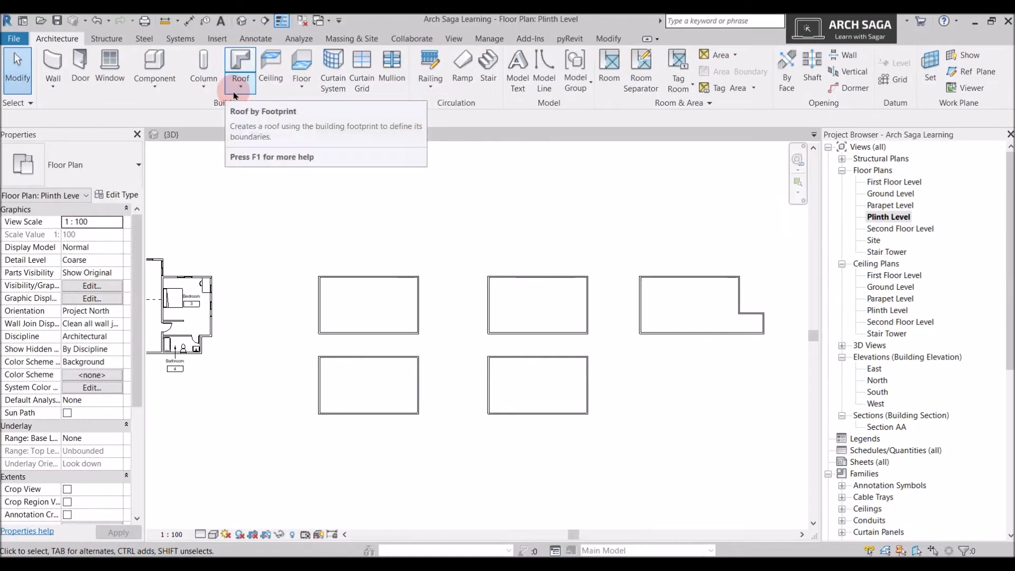
- Start a roof by footprint with a rectangular boundary and set its base level to First Floor Level
left_click(226, 114)
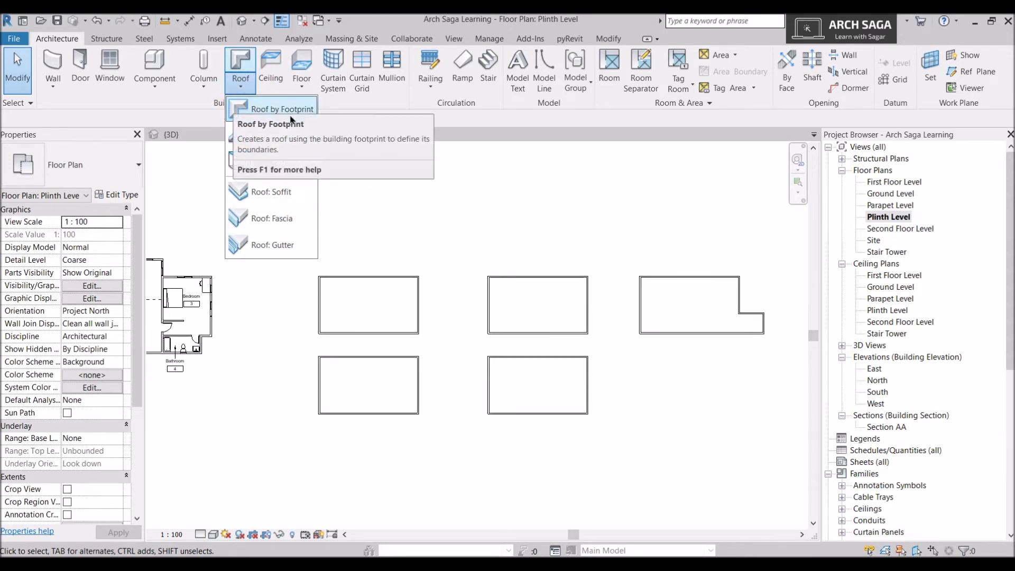
left_click(286, 111)
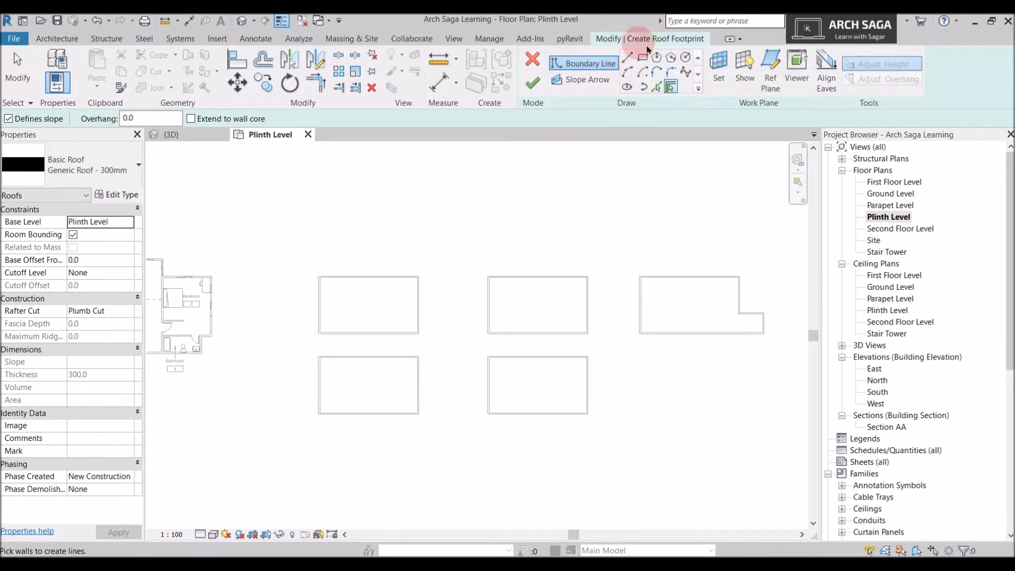
scroll(344, 272, "up", 2)
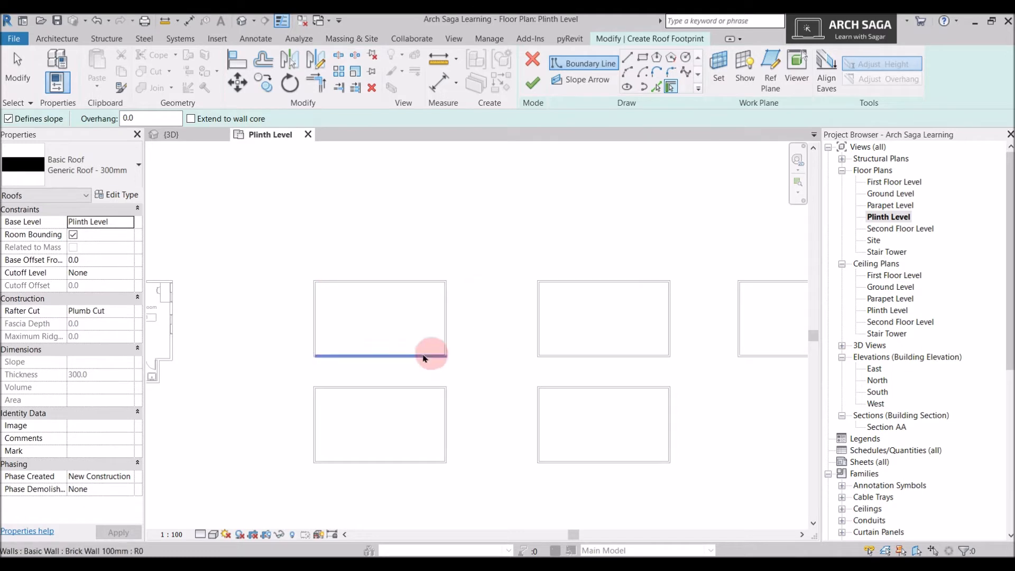
left_click(641, 64)
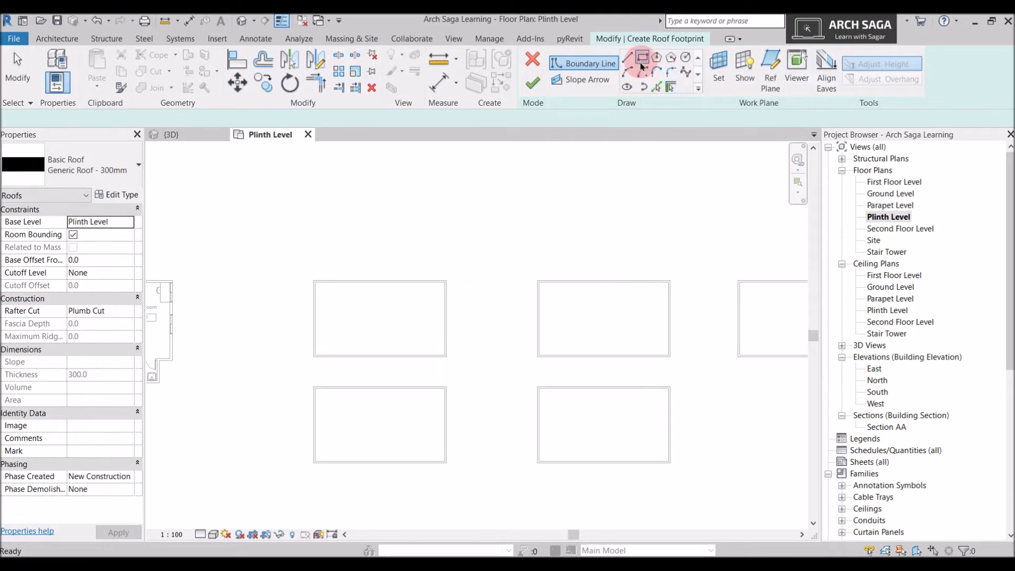
scroll(317, 286, "up", 3)
scroll(304, 279, "down", 2)
left_click_drag(305, 275, 507, 391)
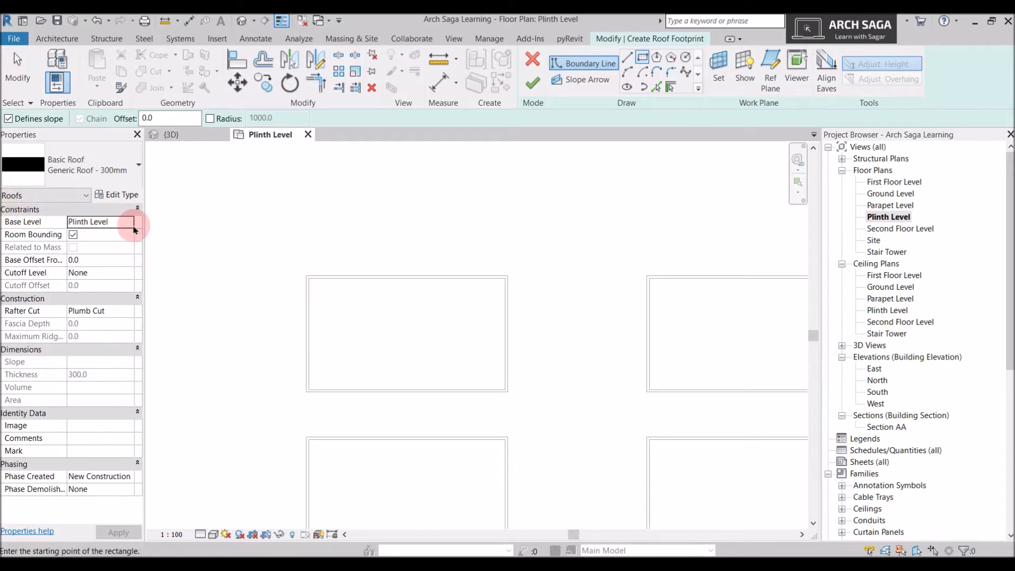
left_click(128, 221)
left_click(98, 255)
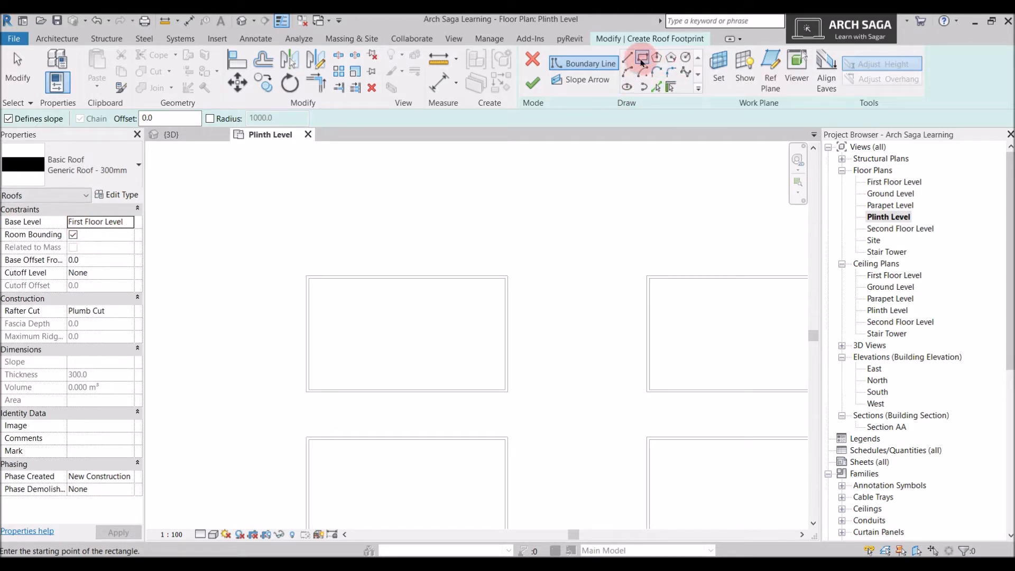
- Sketch the rectangular roof boundary between opposite outer corners of the upper-left enclosure and finish the roof with sloped edges
scroll(319, 270, "up", 5)
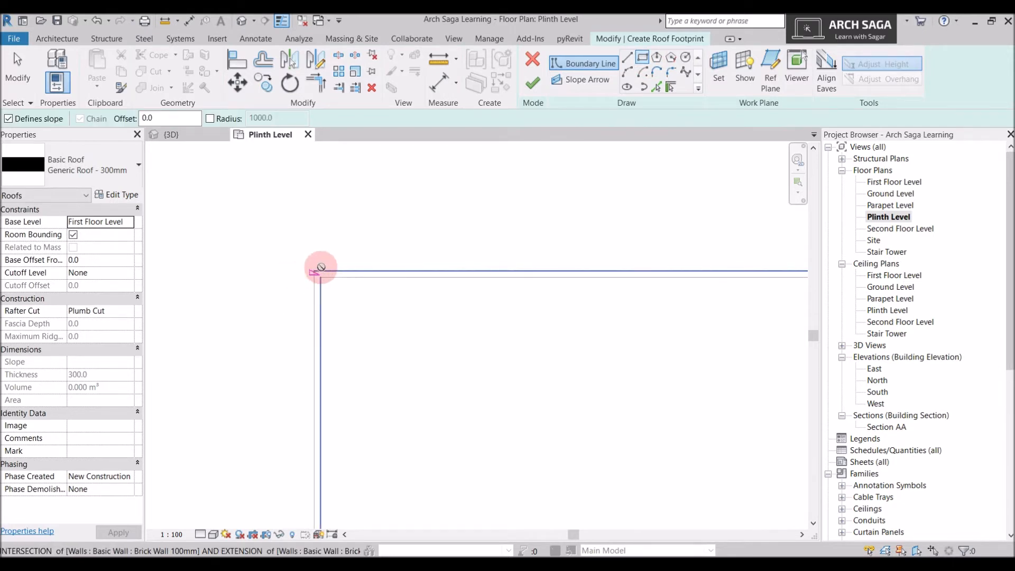
left_click(320, 270)
scroll(404, 335, "down", 5)
left_click(630, 439)
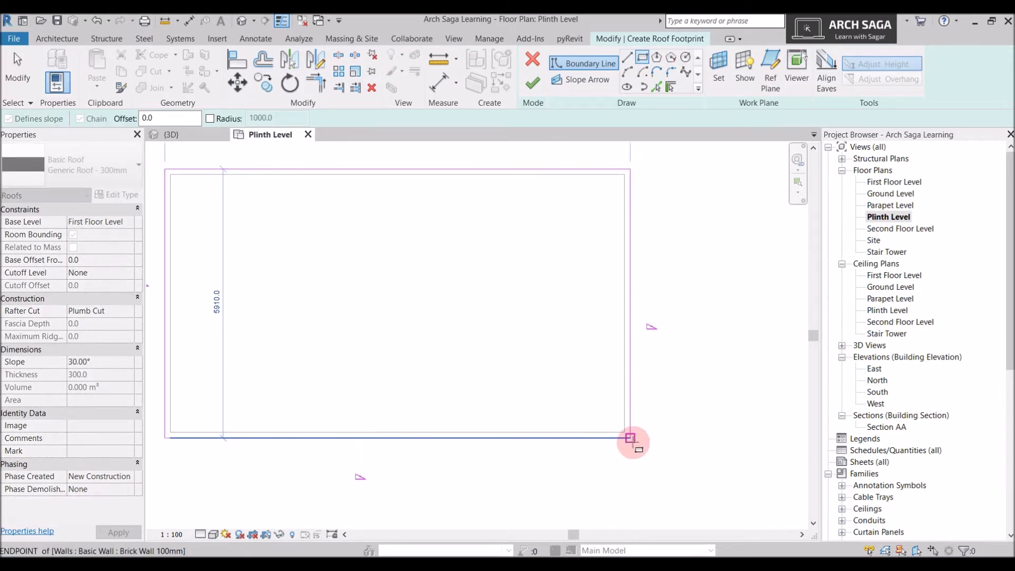
scroll(661, 402, "down", 4)
key("Escape")
key("Escape")
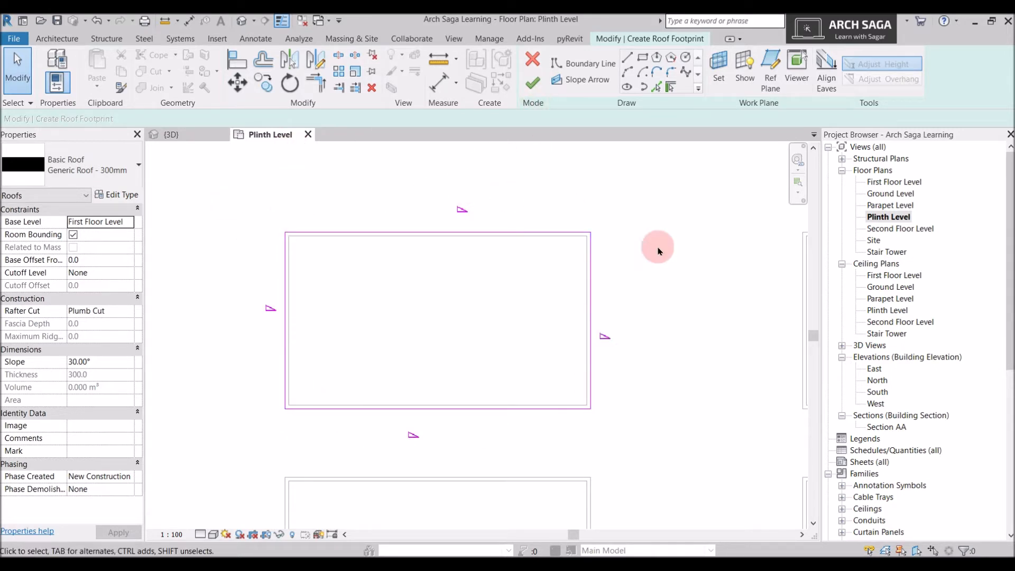
left_click(533, 84)
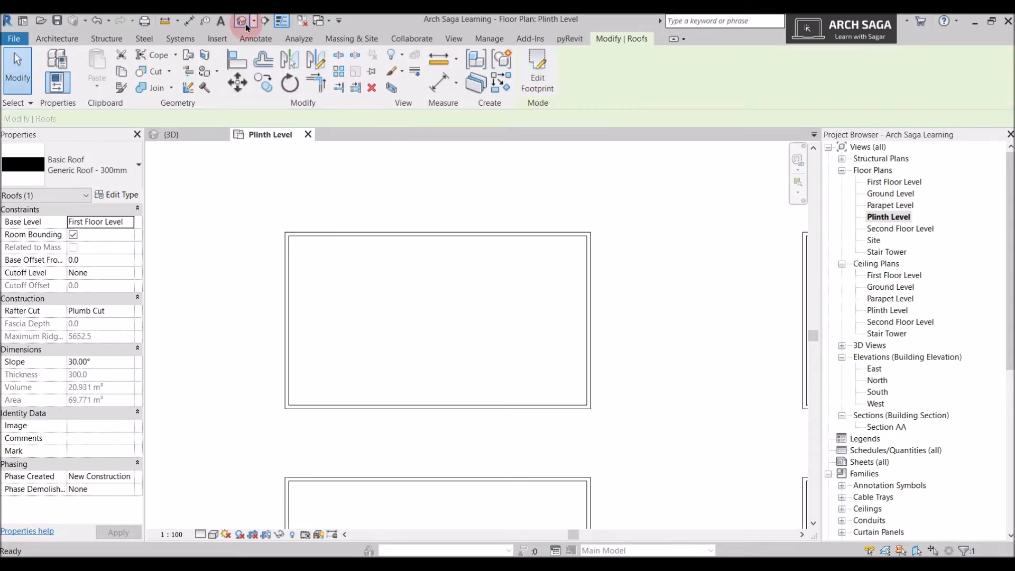
- Inspect the new hip roof on its enclosure in the 3D view
left_click(190, 134)
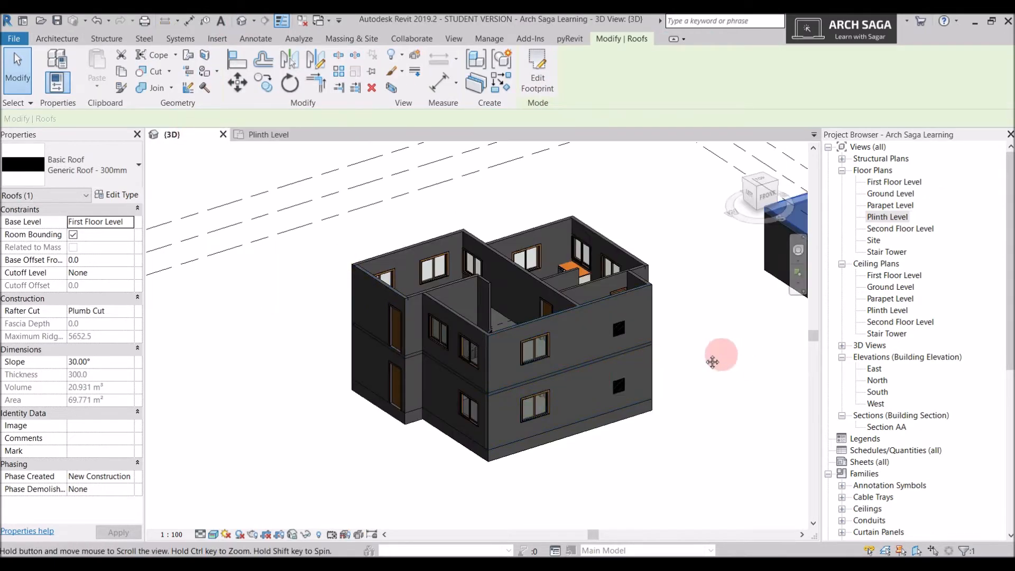
scroll(381, 343, "up", 2)
middle_click_drag(520, 271, 442, 310, "shift")
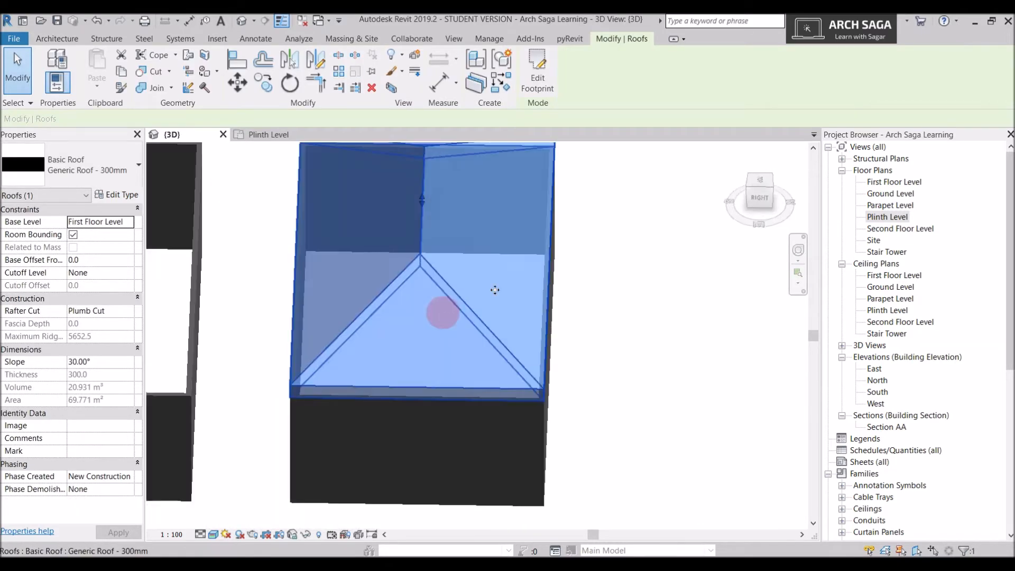
left_click(561, 320)
middle_click_drag(561, 319, 622, 305, "shift")
- Open the First Floor Level floor plan at the hip-roofed enclosure
left_click(271, 136)
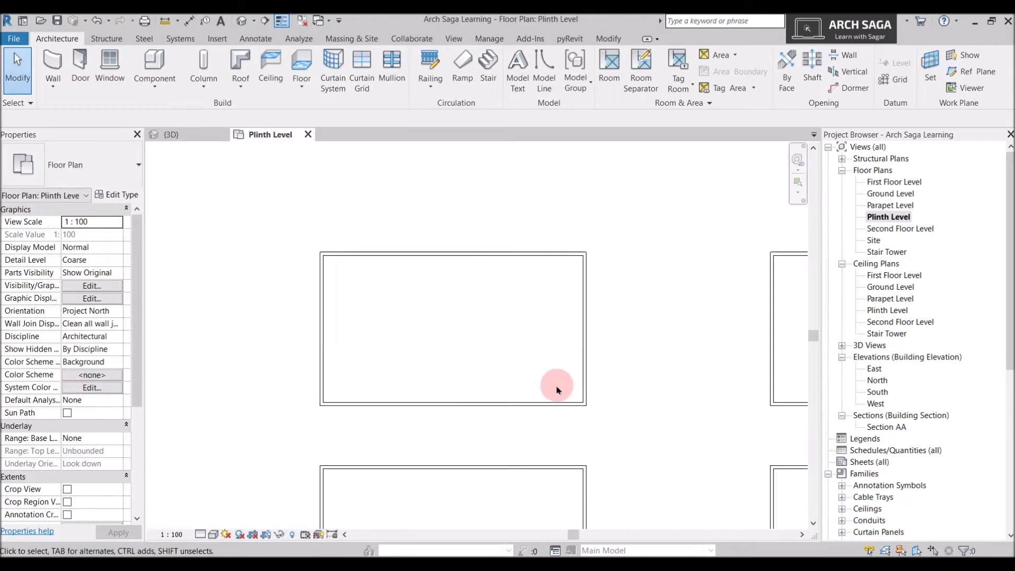
middle_click_drag(641, 400, 597, 389)
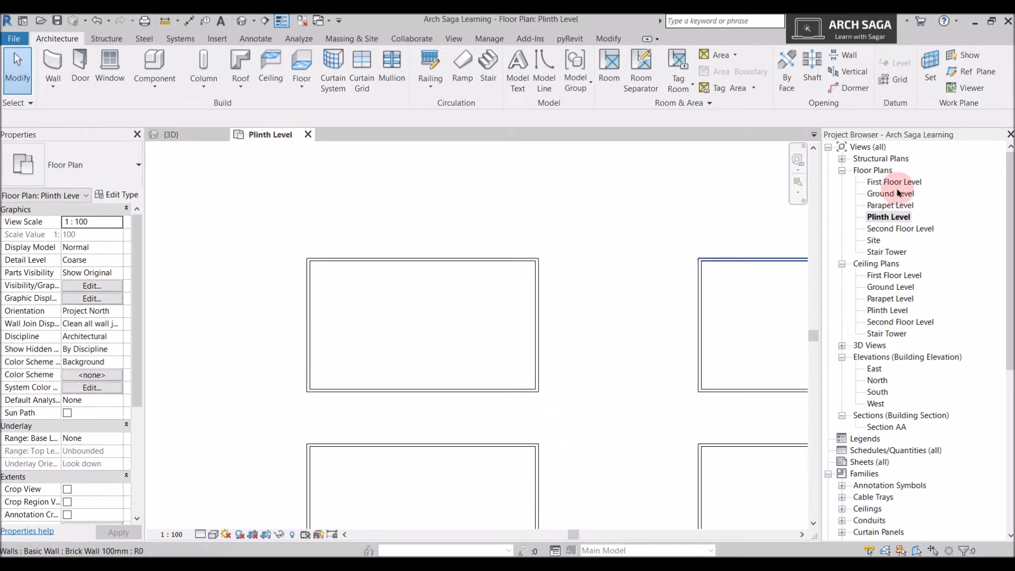
double_click(896, 183)
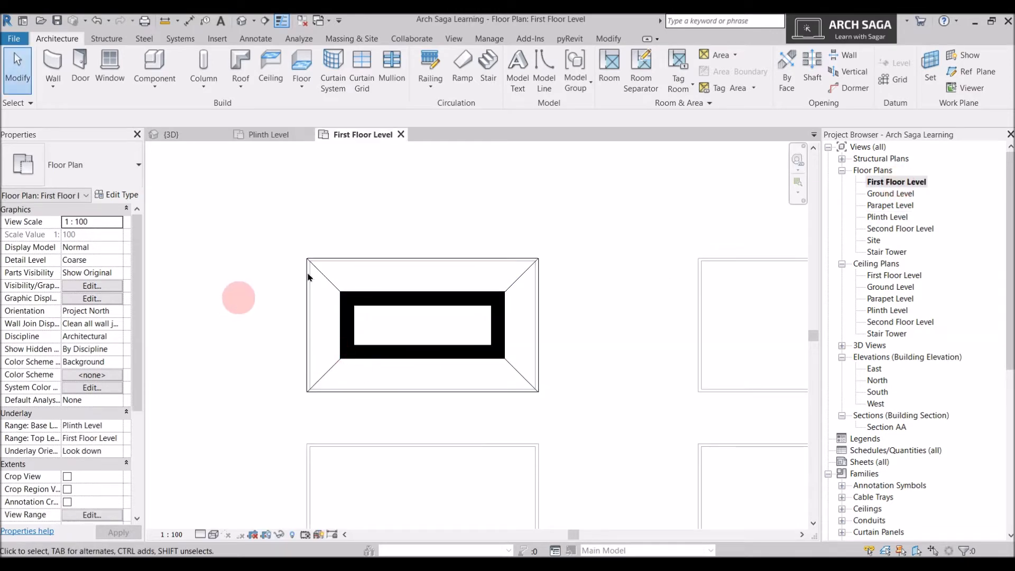
scroll(469, 373, "up", 1)
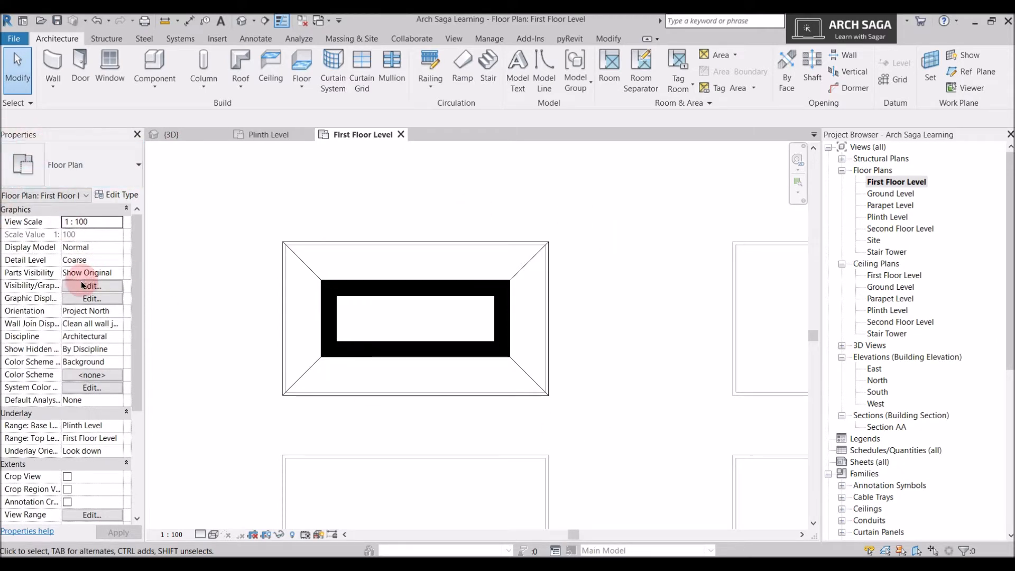
- Set the First Floor Level plan's view range to a top offset of 3500 and a cut plane offset of 3200
scroll(81, 283, "down", 5)
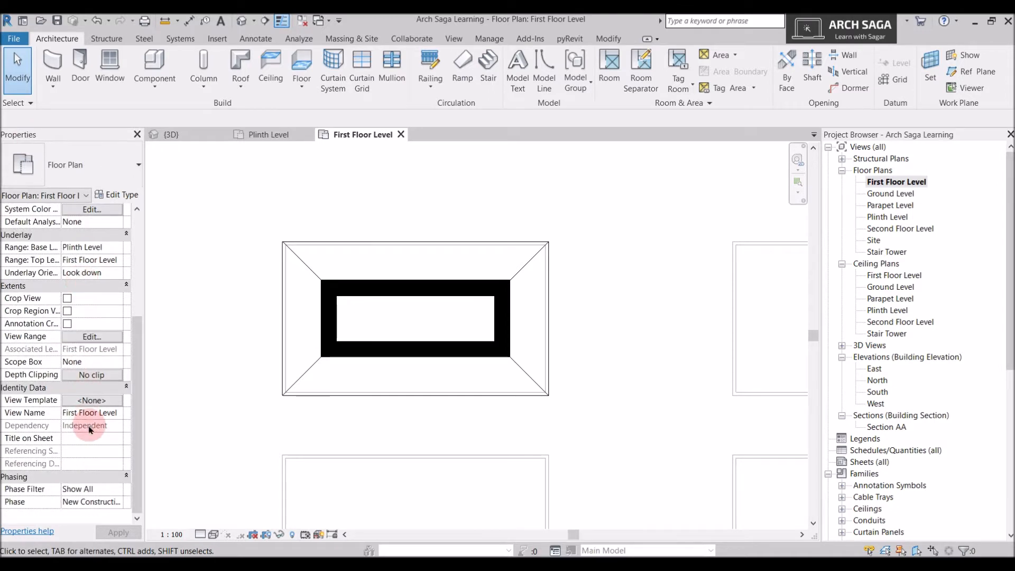
left_click(92, 336)
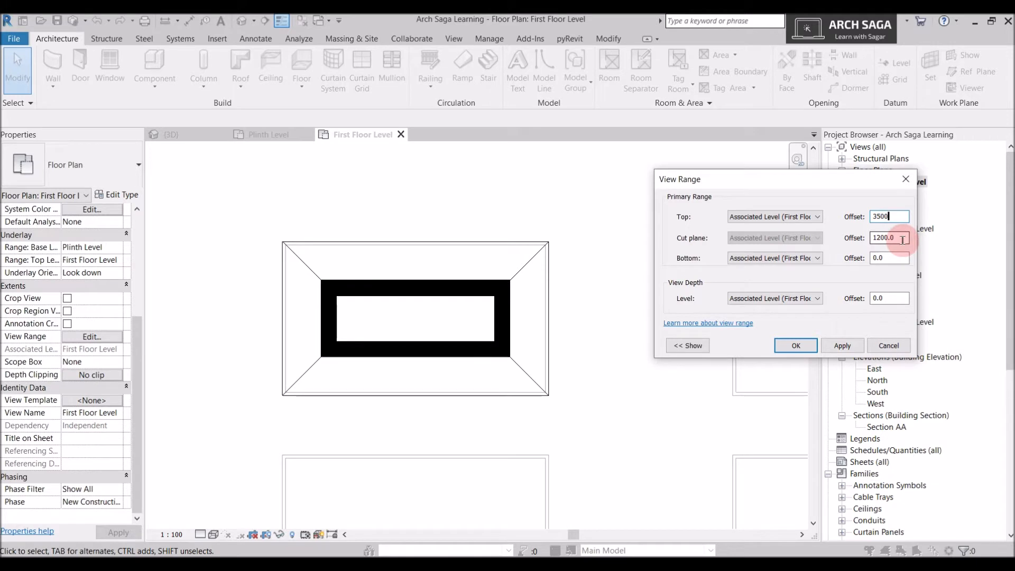
left_click_drag(902, 239, 849, 242)
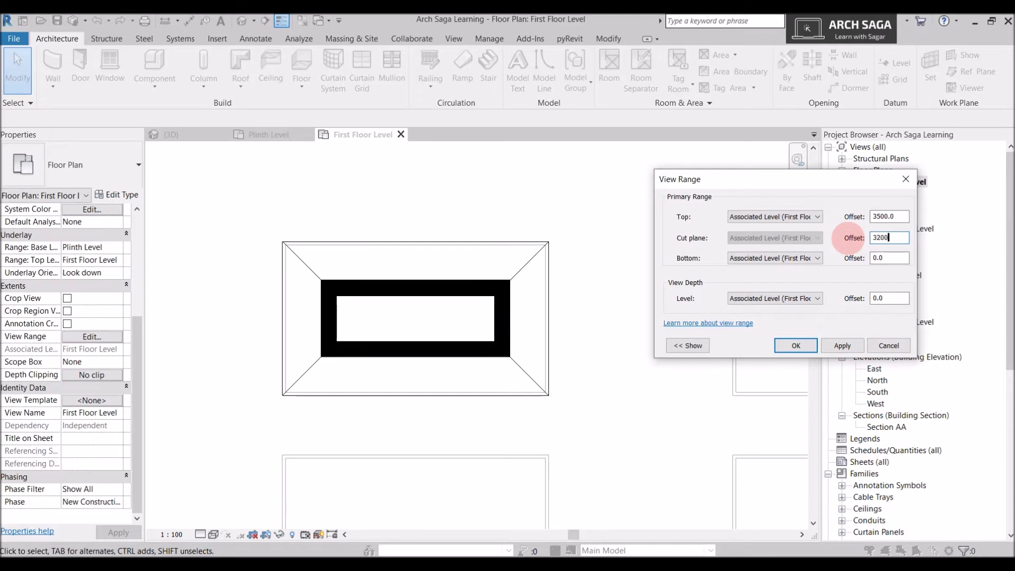
left_click(842, 348)
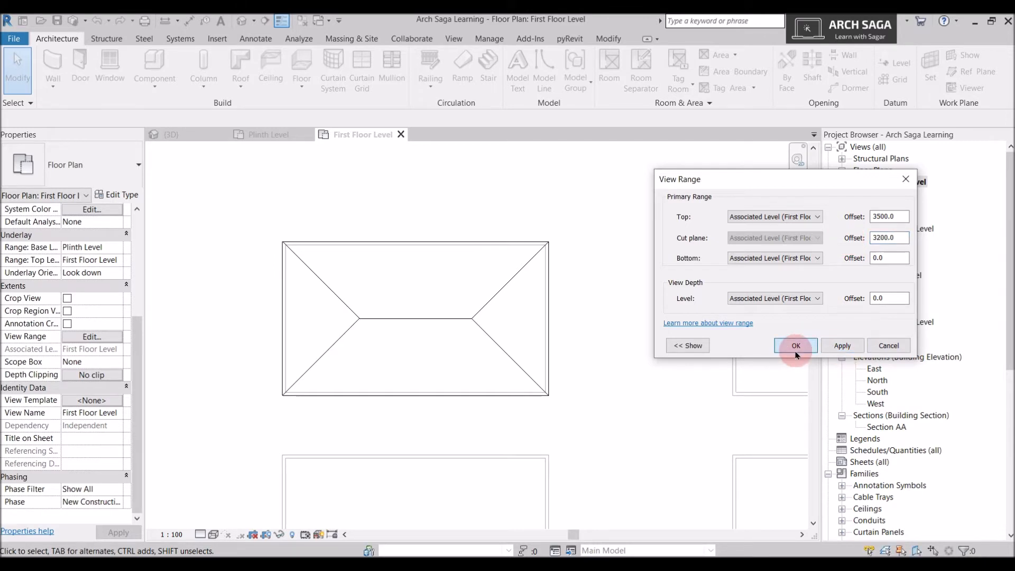
left_click(796, 350)
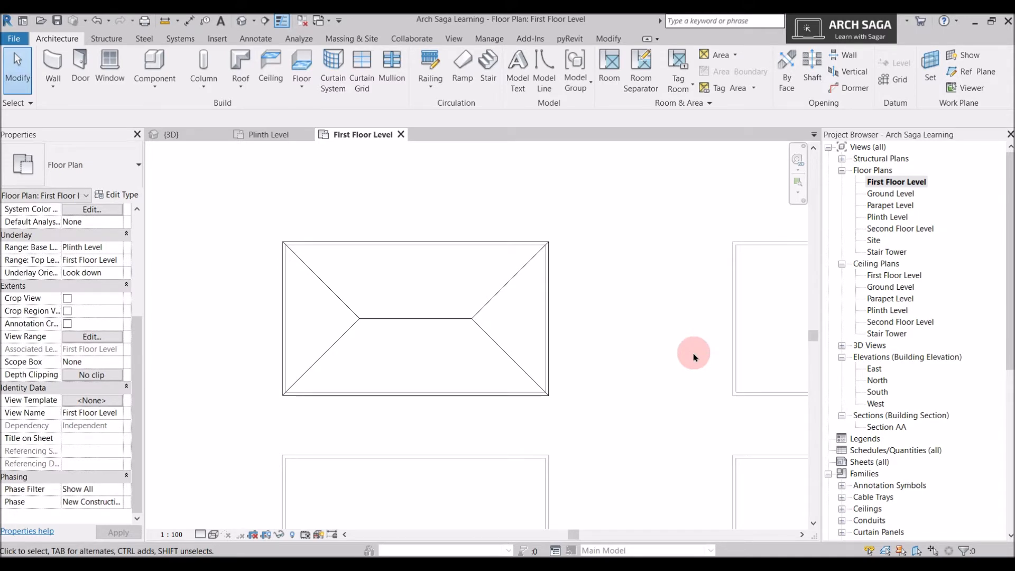
- Start another roof by footprint and sketch a rectangular boundary on the outer wall corners of the enclosure right of the hip roof
scroll(659, 375, "down", 2)
middle_click_drag(659, 375, 504, 326)
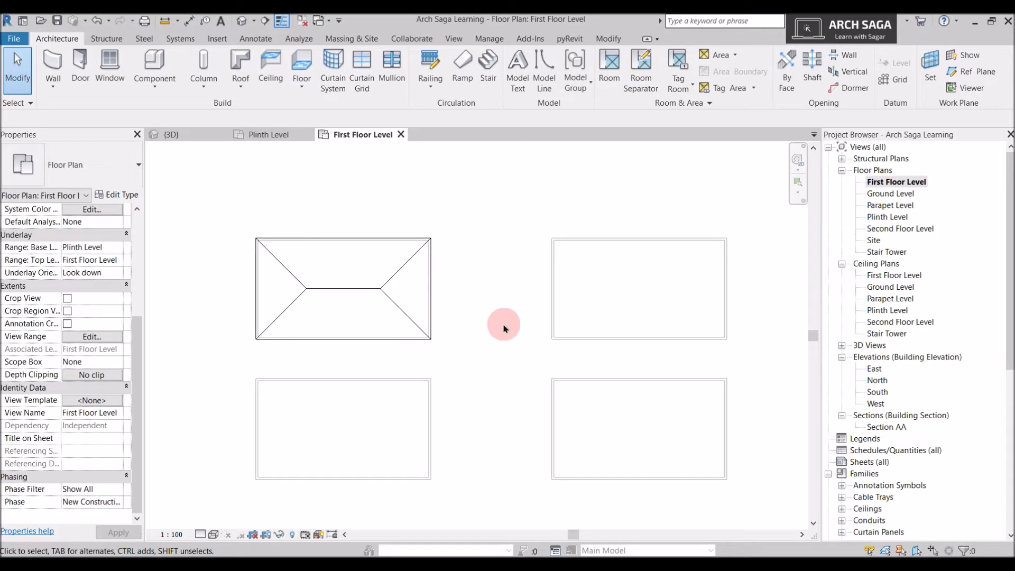
left_click(241, 84)
left_click(262, 110)
left_click(643, 64)
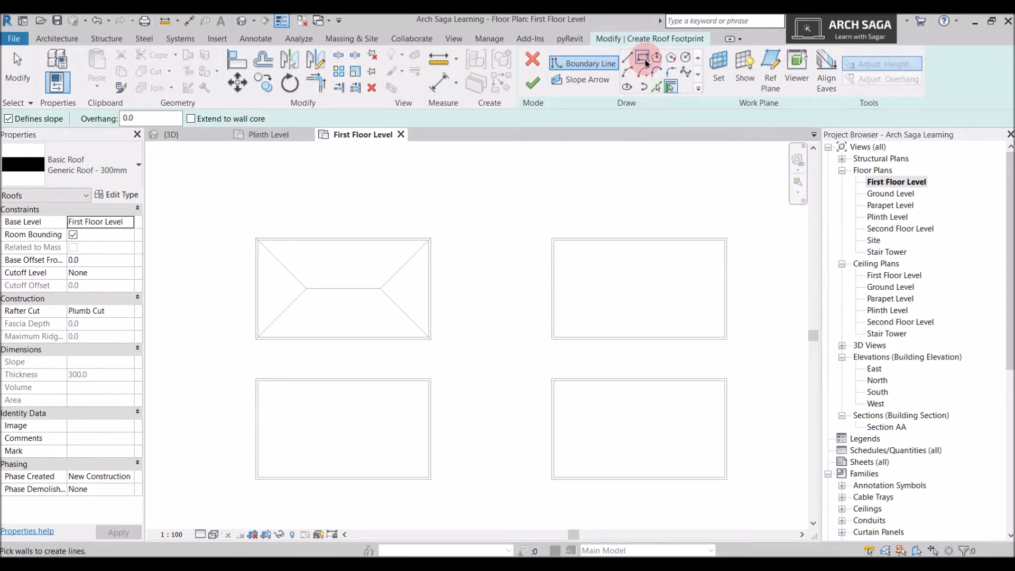
left_click(642, 58)
scroll(546, 285, "up", 3)
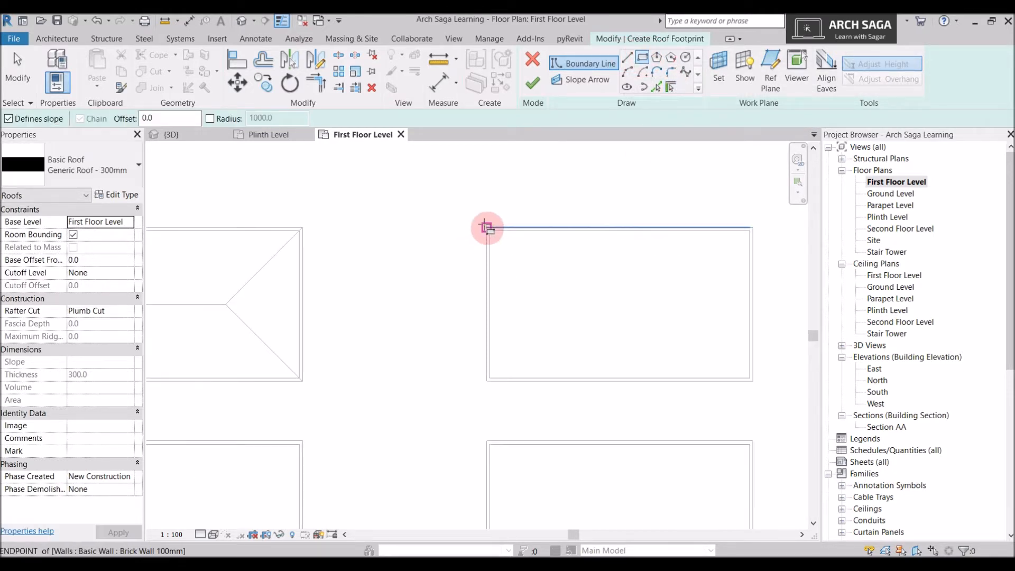
left_click(485, 228)
left_click(752, 380)
scroll(754, 383, "up", 1)
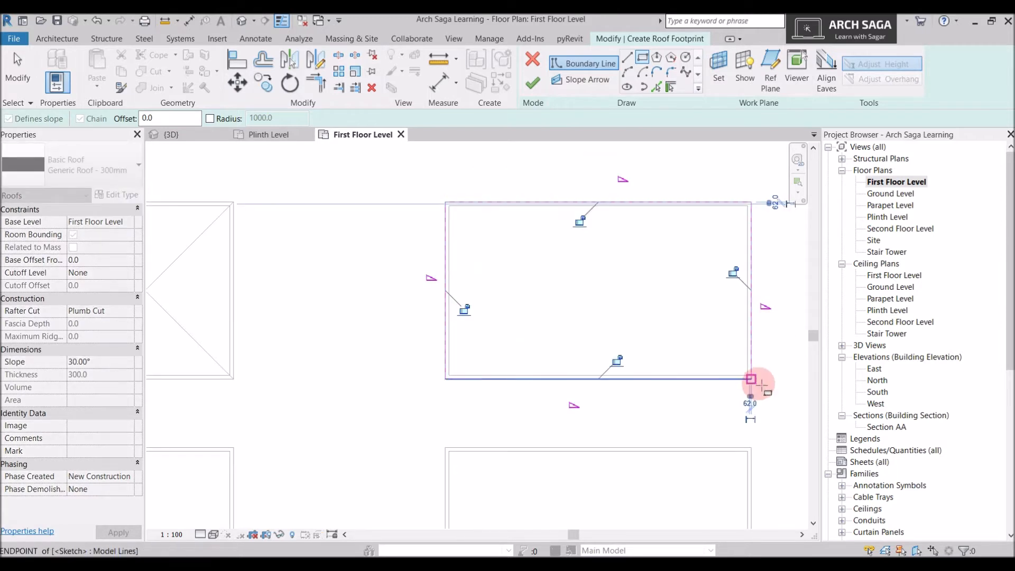
middle_click_drag(759, 389, 634, 401)
scroll(613, 233, "down", 1)
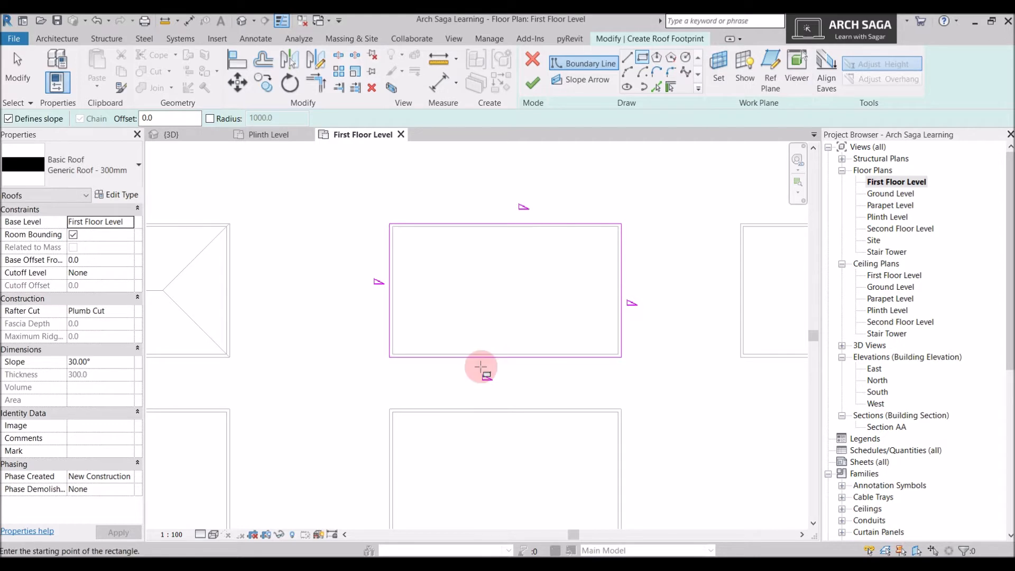
key("Escape")
- Turn off Defines Roof Slope for all four boundary lines and finish the flat roof
key("Tab")
left_click(526, 224)
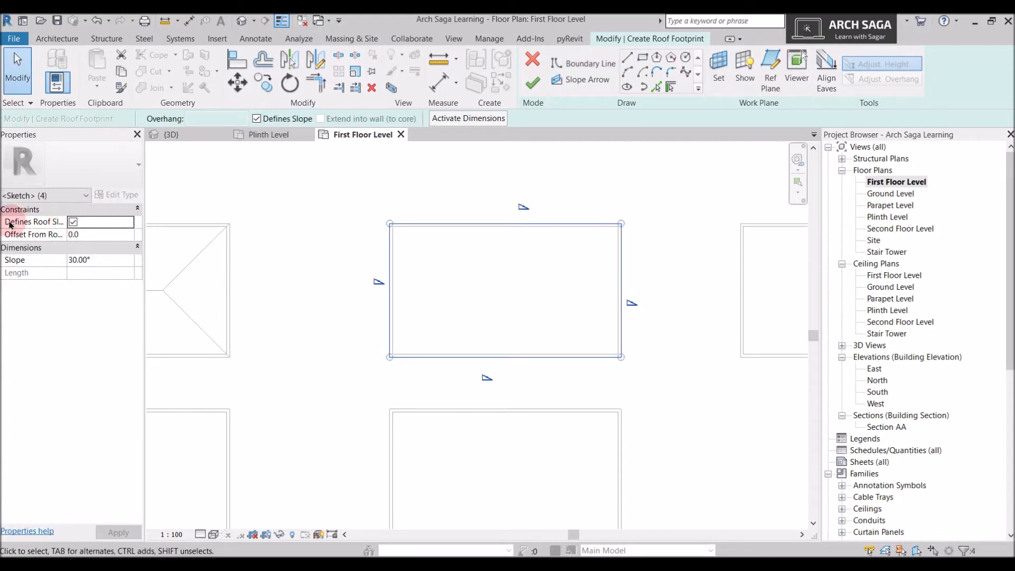
left_click(71, 226)
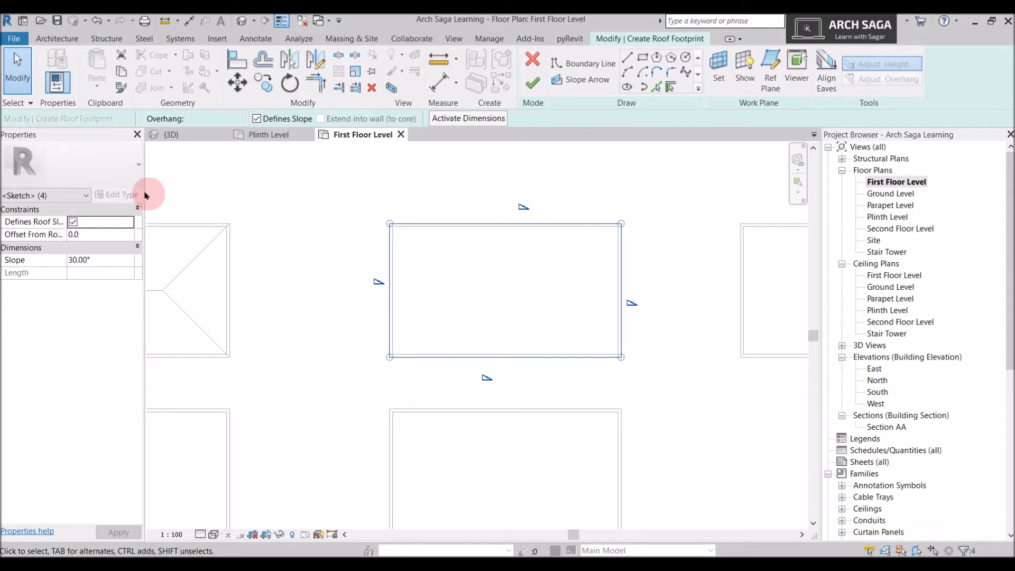
left_click_drag(165, 189, 215, 188)
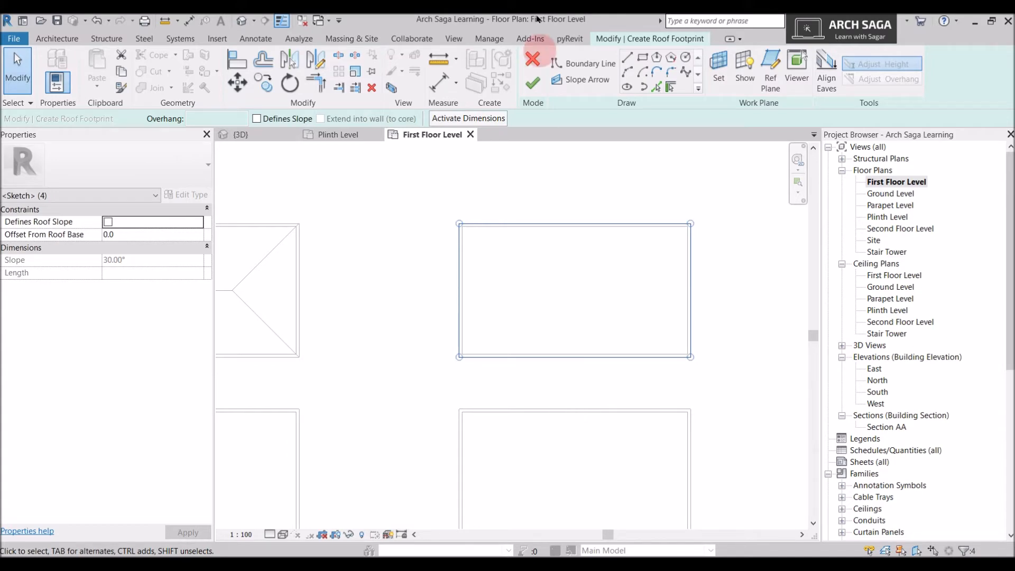
left_click(534, 90)
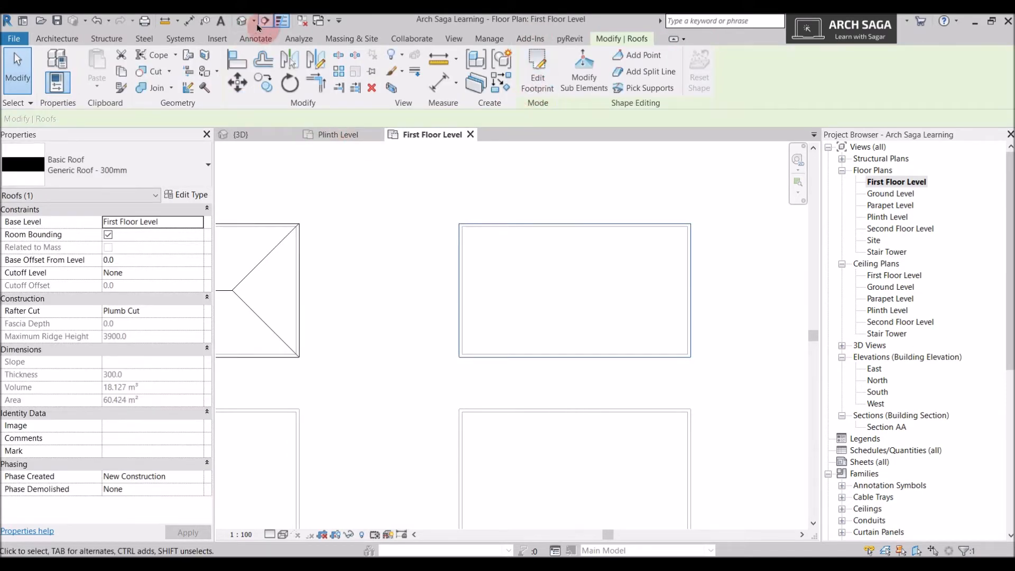
- Inspect the flat roof on its enclosure in the 3D view
left_click(241, 22)
scroll(588, 331, "down", 3)
middle_click_drag(589, 332, 365, 271)
scroll(528, 415, "up", 2)
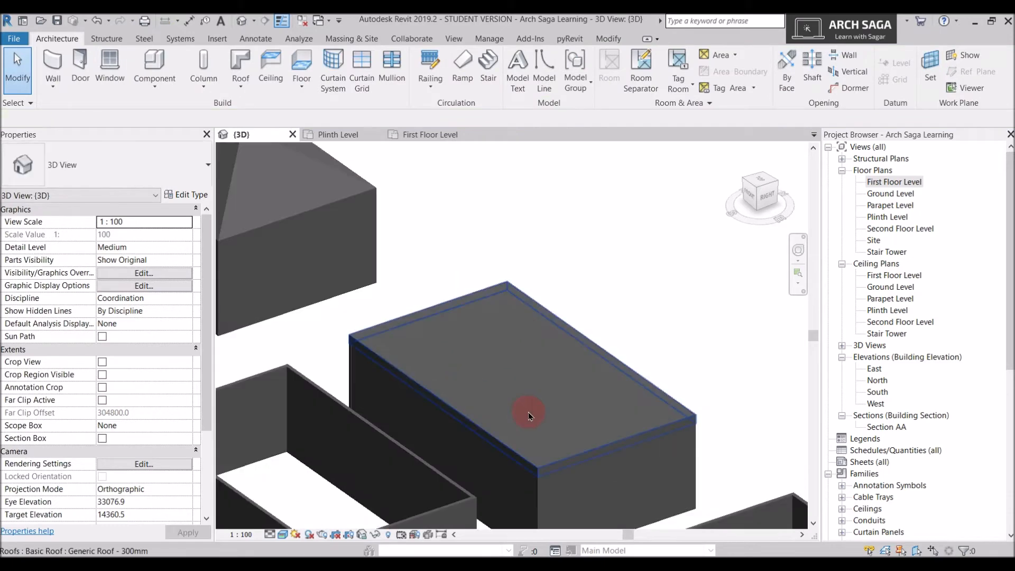
- Examine the flat roof from the opposite side of its enclosure in the 3D view
left_click(528, 411)
middle_click_drag(528, 411, 605, 425, "shift")
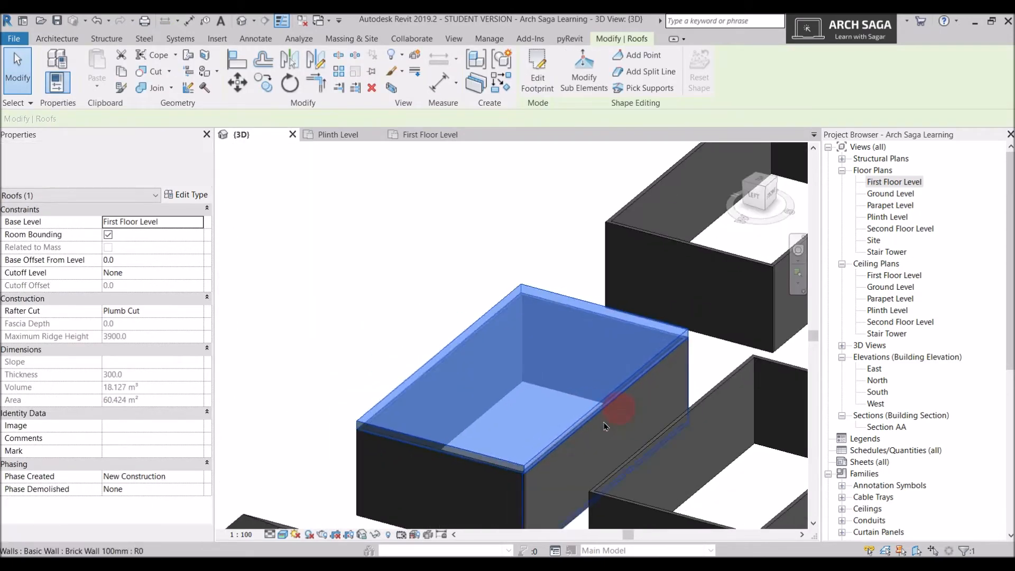
key("Escape")
scroll(573, 431, "up", 2)
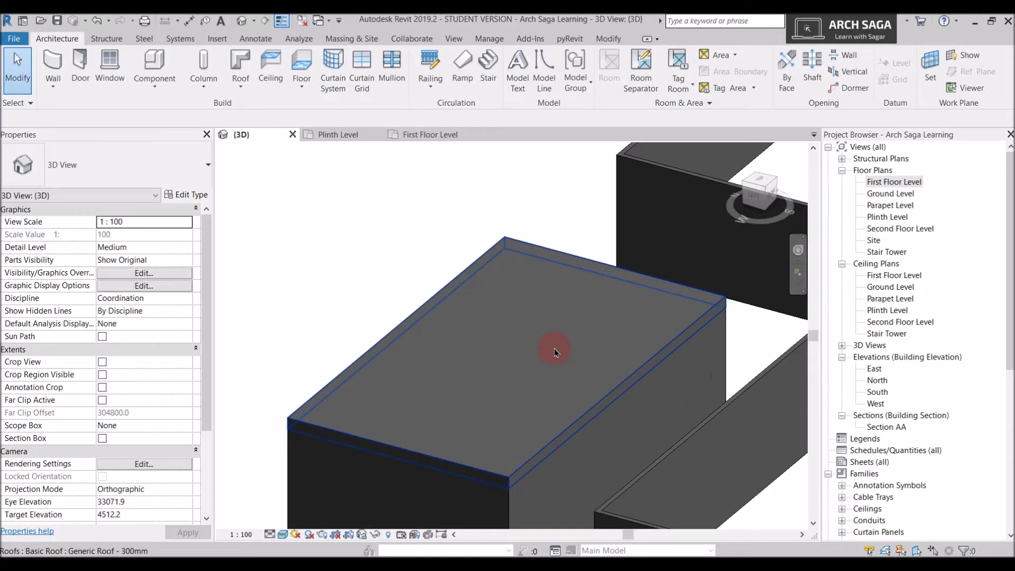
scroll(554, 352, "down", 1)
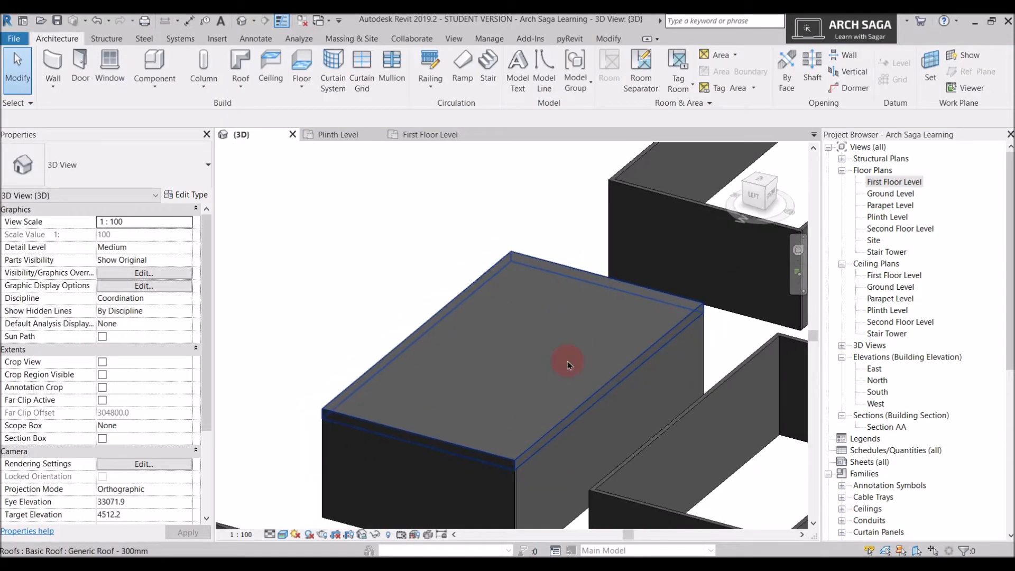
- Edit the flat roof's footprint in the First Floor Level plan, turning on Defines Roof Slope at 30° for all four boundary lines
left_click(423, 135)
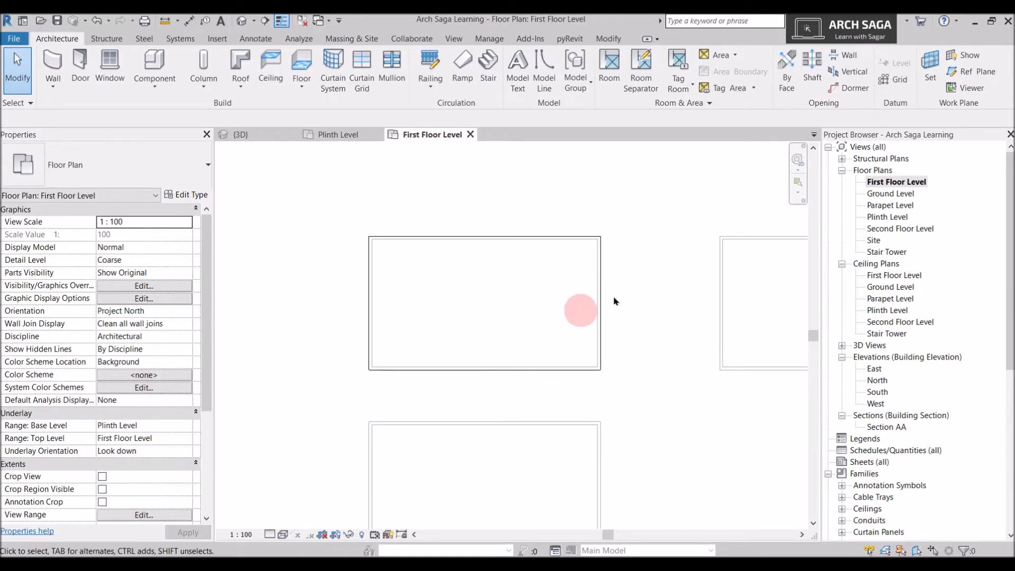
left_click(594, 286)
key("Escape")
left_click(541, 238)
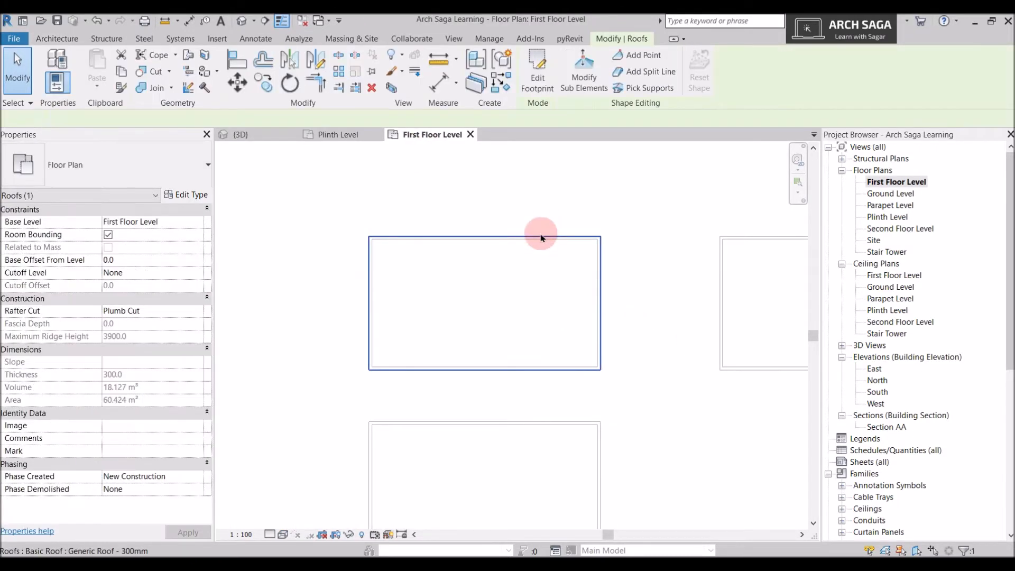
left_click(537, 74)
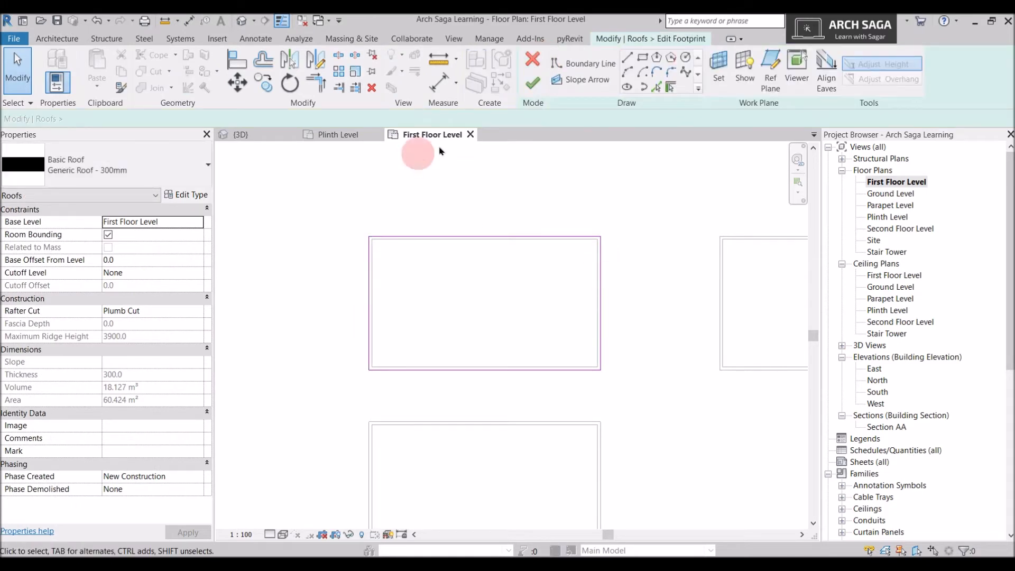
left_click(547, 241)
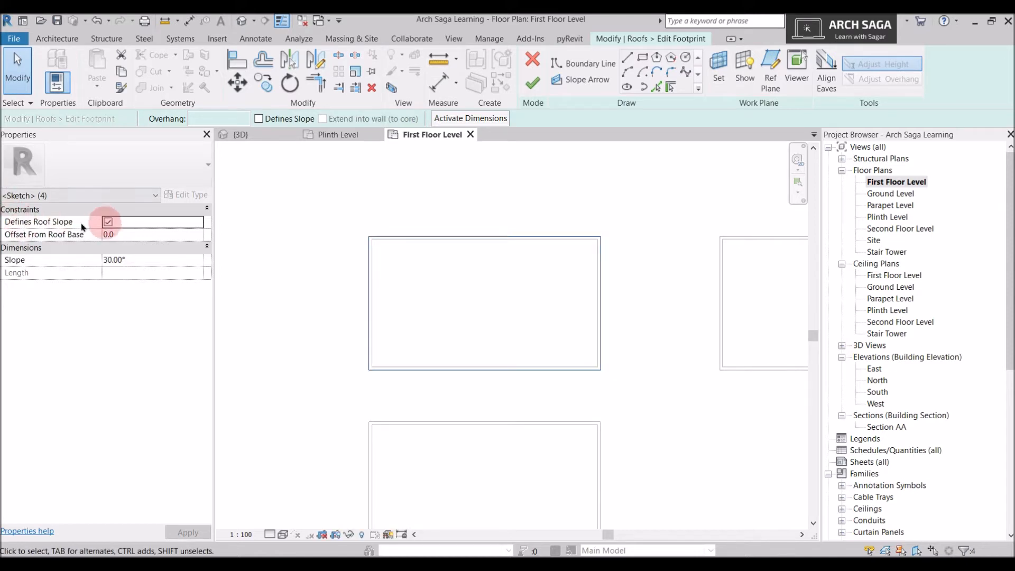
left_click(532, 83)
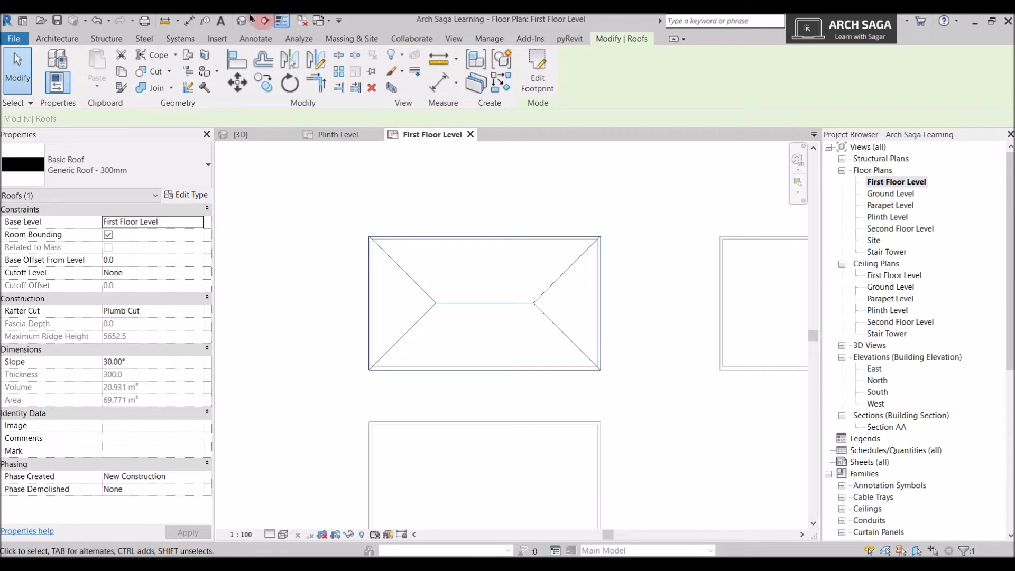
- Inspect the edited roof's four slopes in the 3D view
left_click(254, 135)
middle_click_drag(589, 331, 600, 296)
key("Escape")
scroll(595, 341, "up", 3)
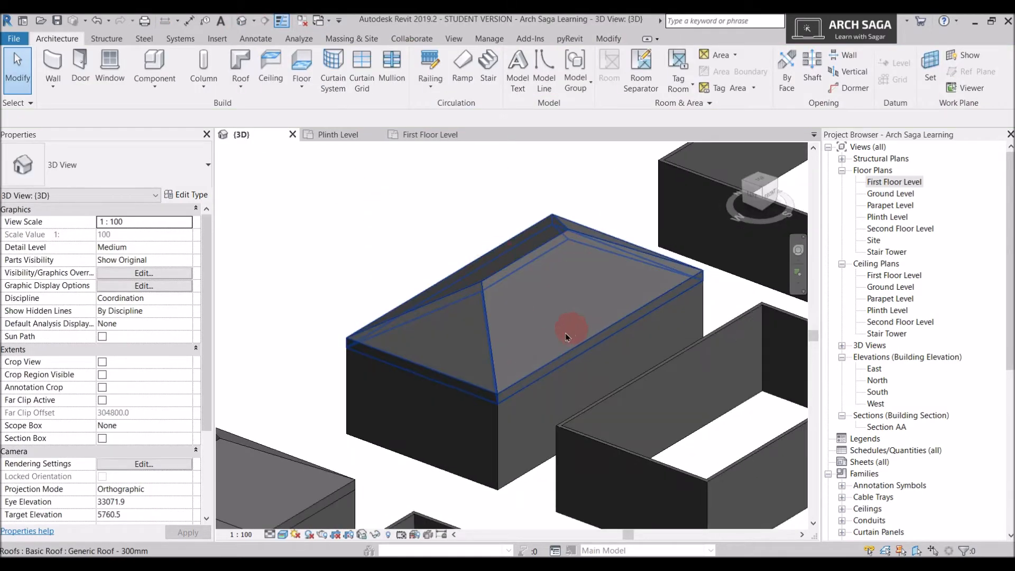
- Reopen the same roof's footprint in the First Floor Level plan and delete its four boundary lines
left_click(395, 136)
double_click(559, 286)
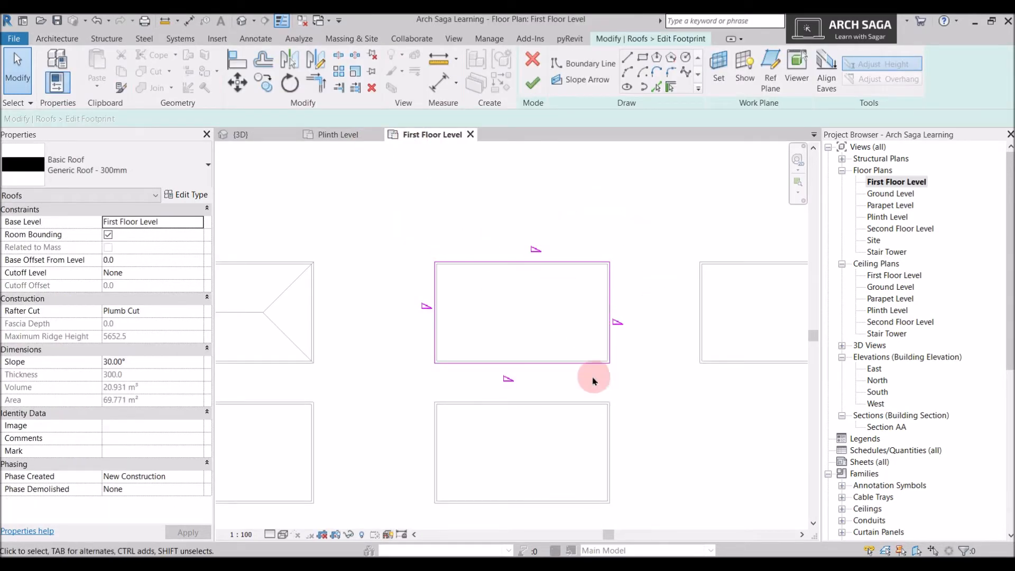
left_click(611, 315)
left_click(565, 268)
left_click(565, 269)
key("Delete")
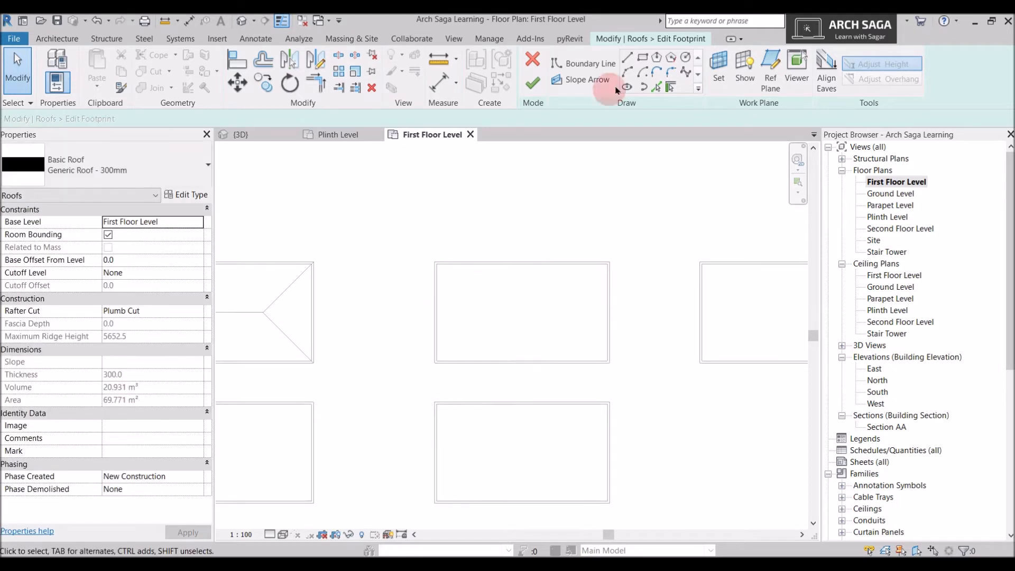
- Sketch a slope-defining rectangular boundary from the enclosure's outer wall corners with an outward offset of 1000
left_click(643, 58)
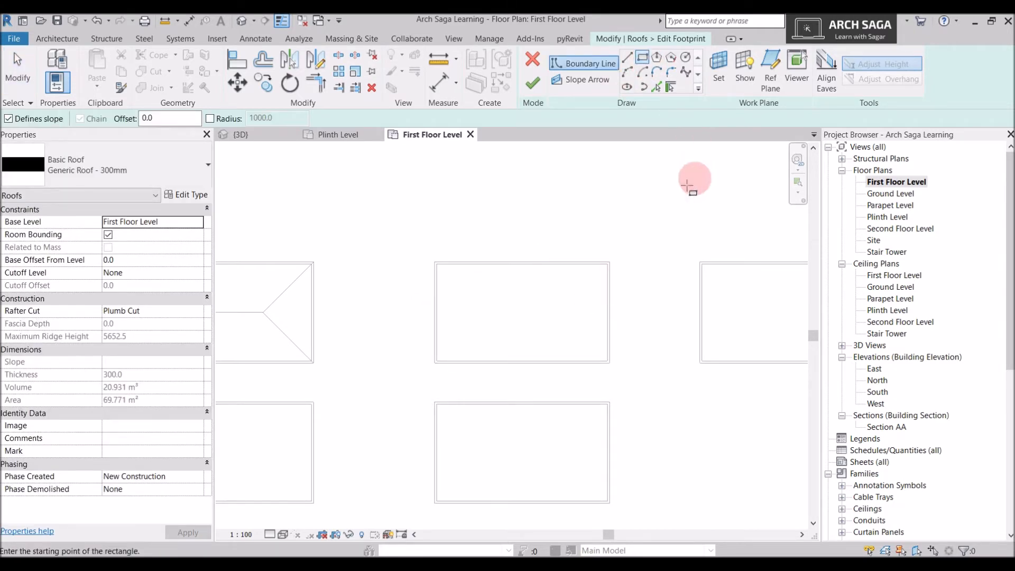
left_click(19, 82)
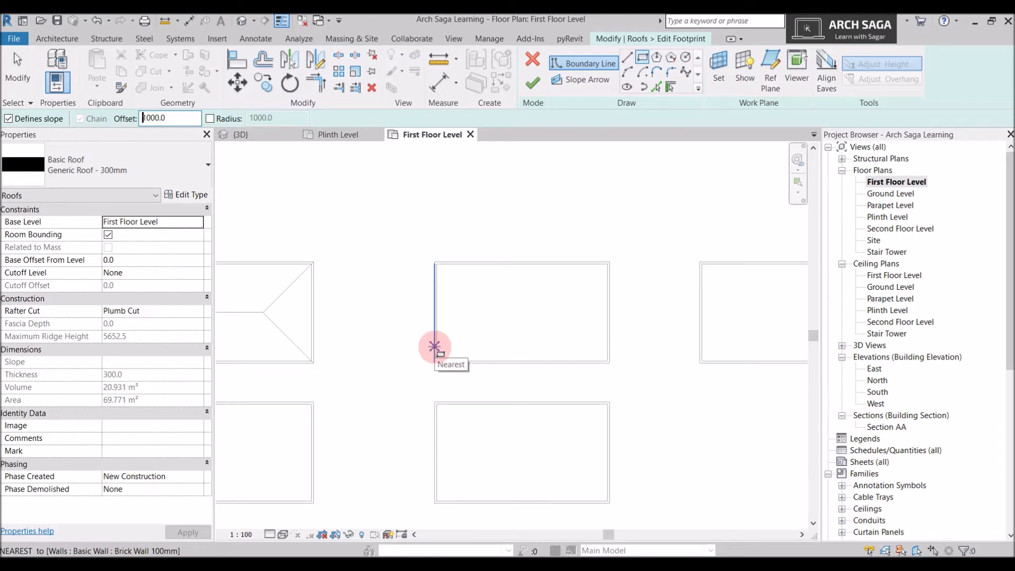
scroll(422, 264, "up", 2)
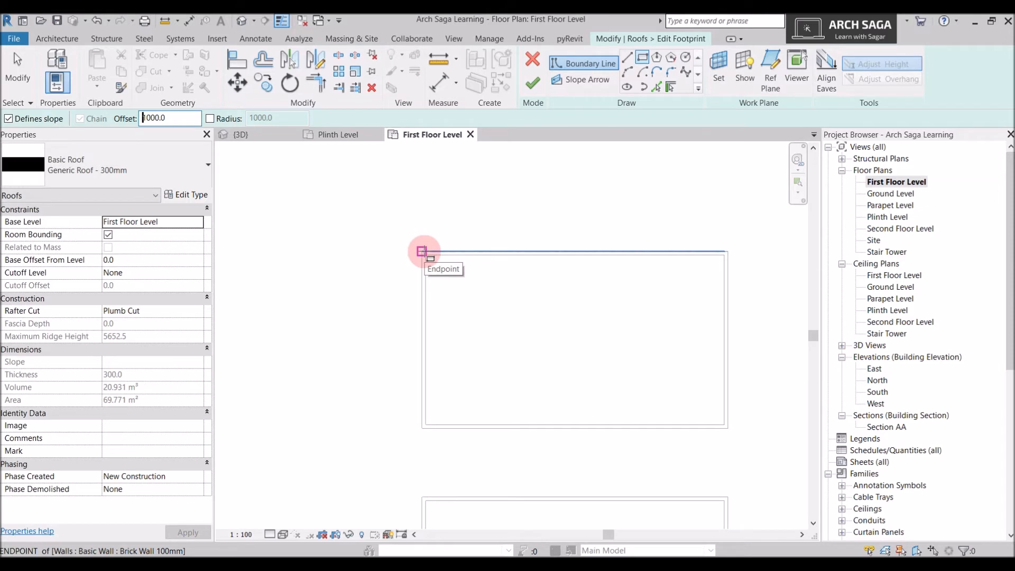
left_click(421, 251)
scroll(421, 252, "up", 1)
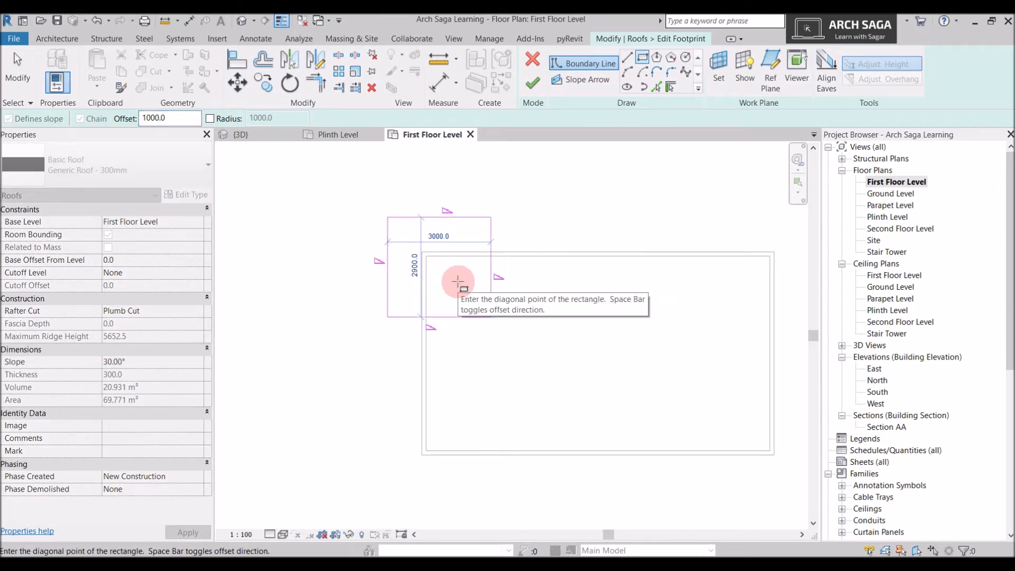
scroll(476, 314, "down", 1)
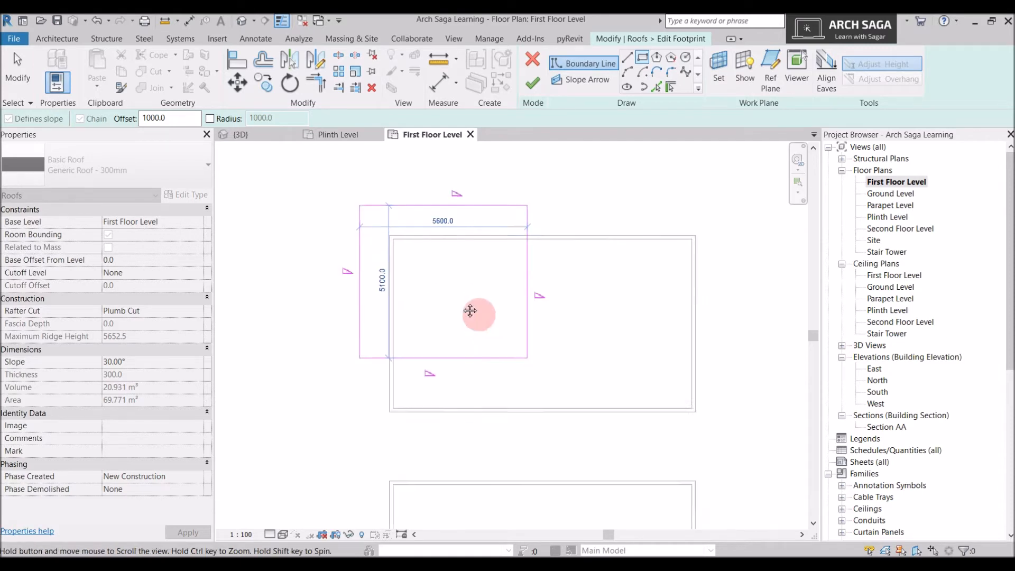
left_click(654, 380)
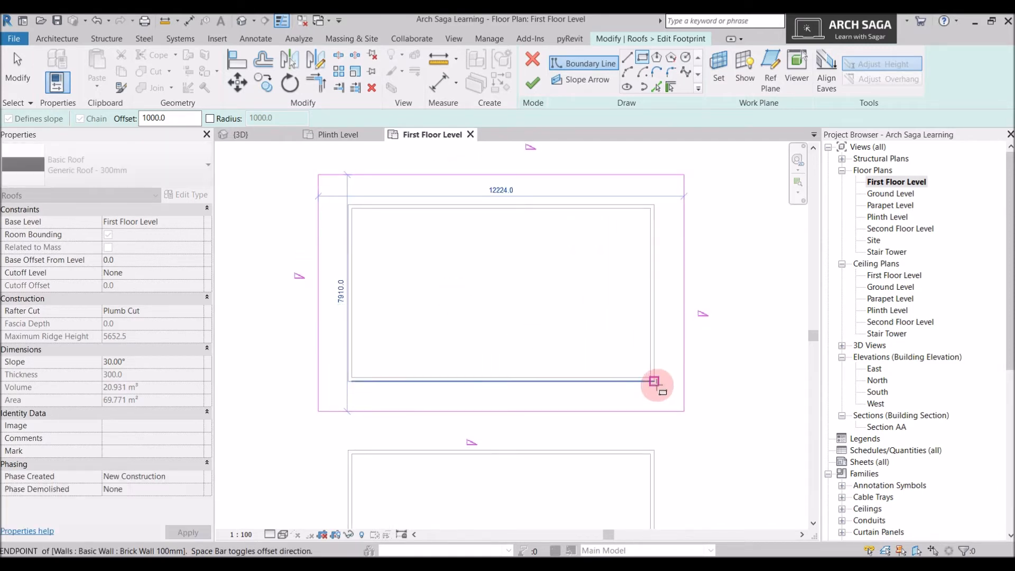
scroll(734, 401, "down", 1)
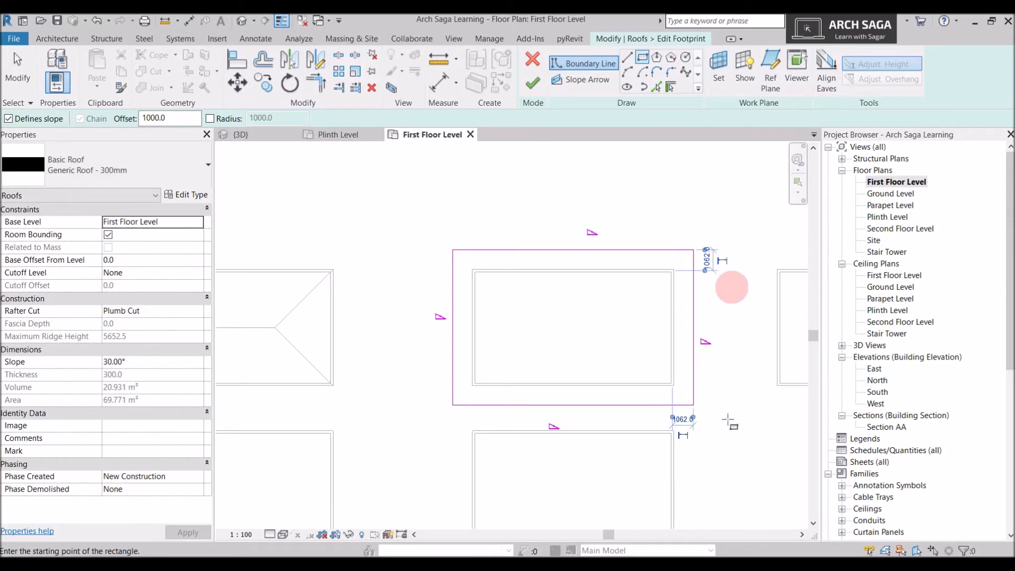
key("Escape")
key("Escape")
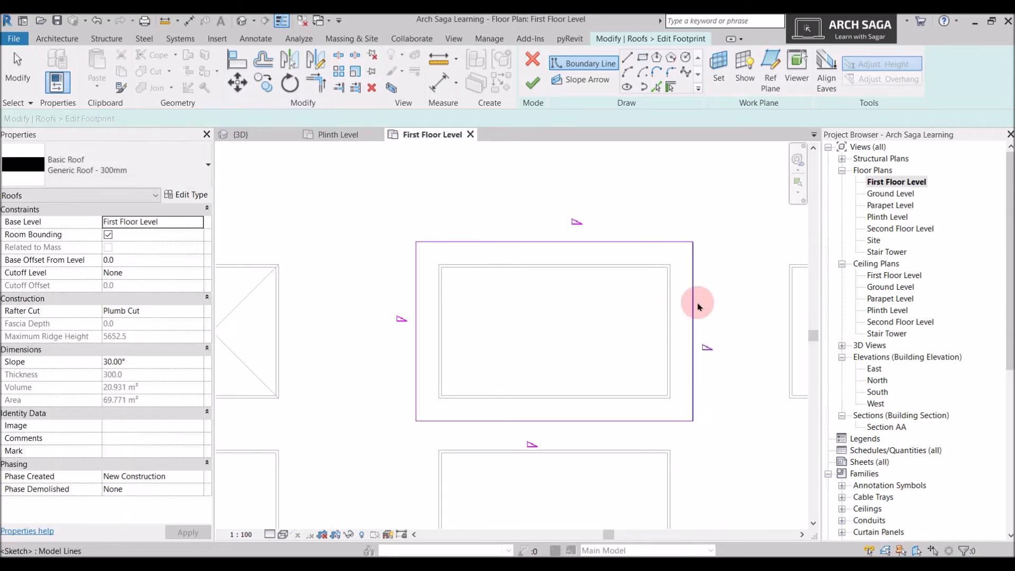
- Finish the offset roof footprint and view the overhanging hip roof in 3D
left_click(694, 322)
scroll(697, 259, "up", 2)
key("Escape")
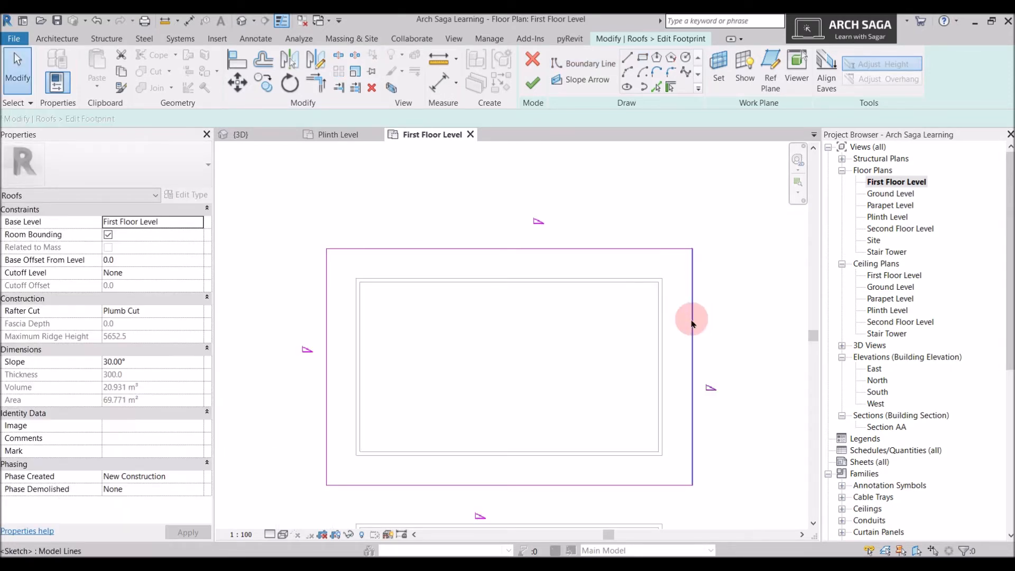
scroll(407, 273, "down", 1)
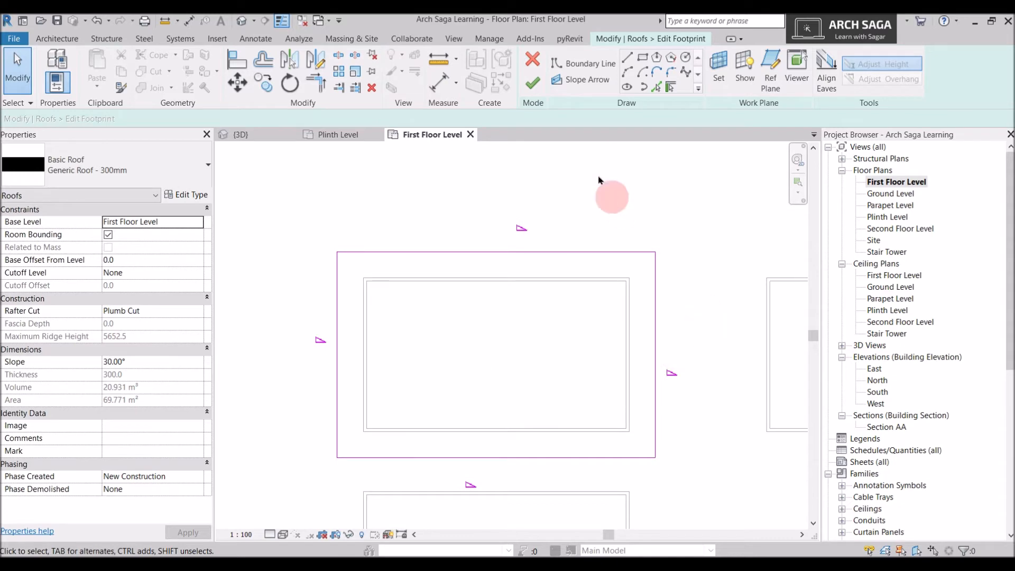
left_click(532, 91)
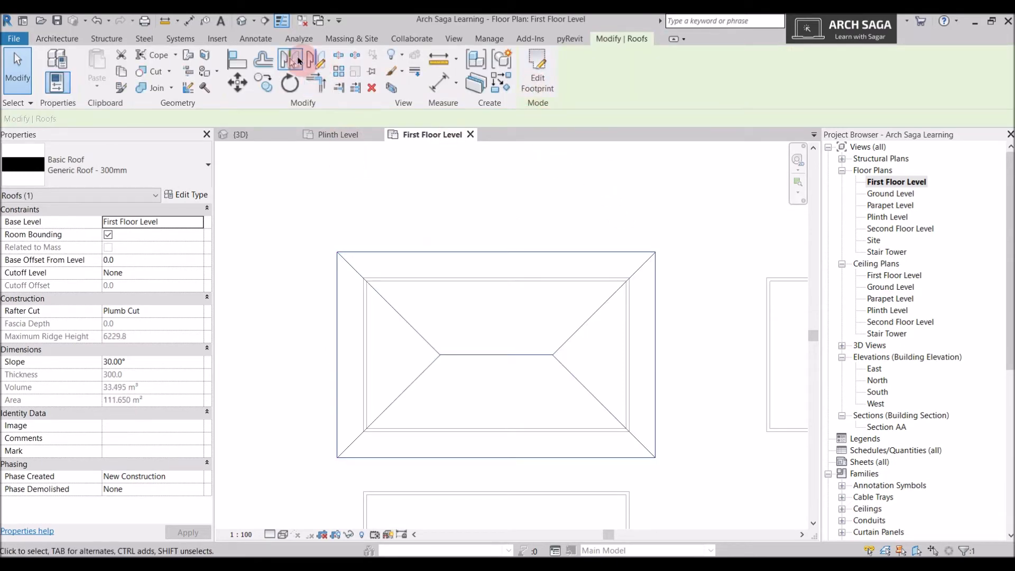
left_click(267, 135)
middle_click_drag(593, 284, 372, 155, "shift")
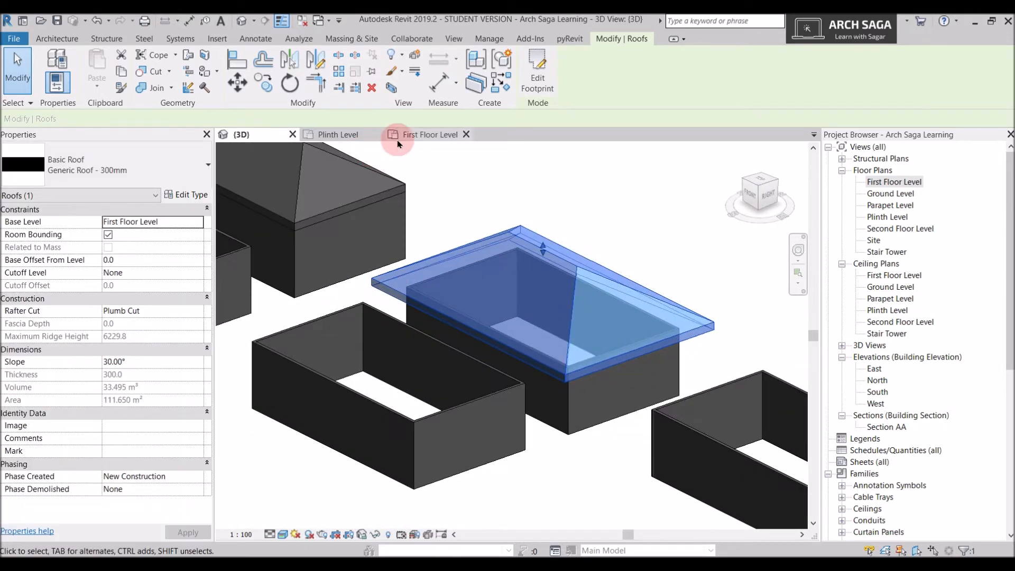
- Look over the unroofed enclosures in the First Floor Level plan, from the stepped one to the one below the first hip roof
left_click(418, 135)
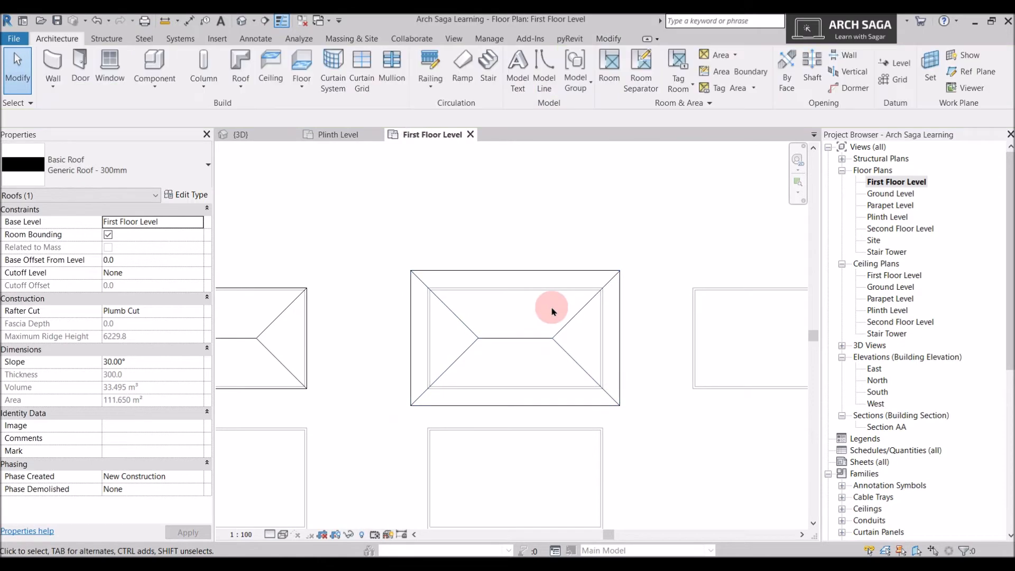
middle_click_drag(701, 337, 496, 317)
scroll(495, 316, "up", 1)
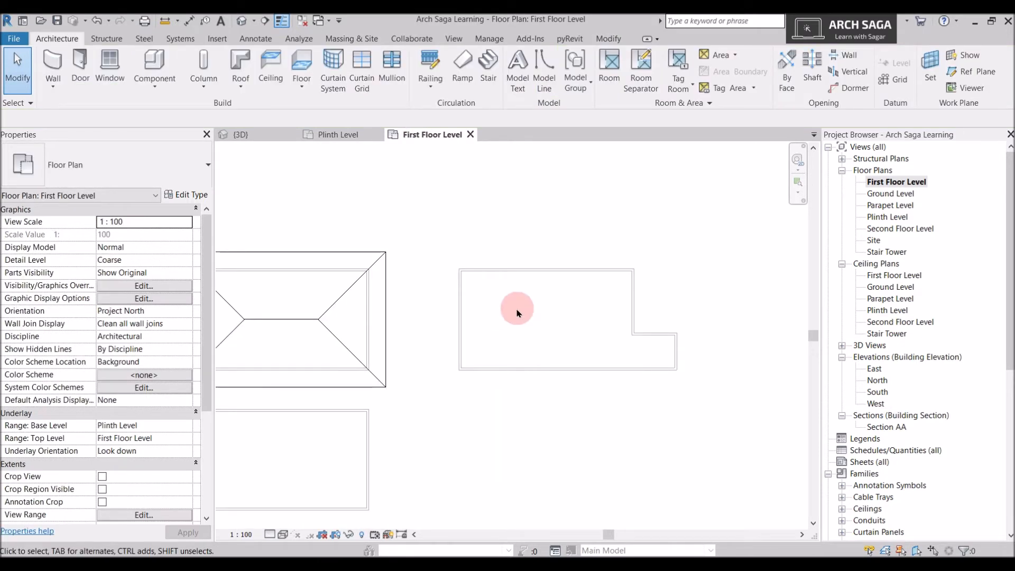
scroll(459, 172, "down", 1)
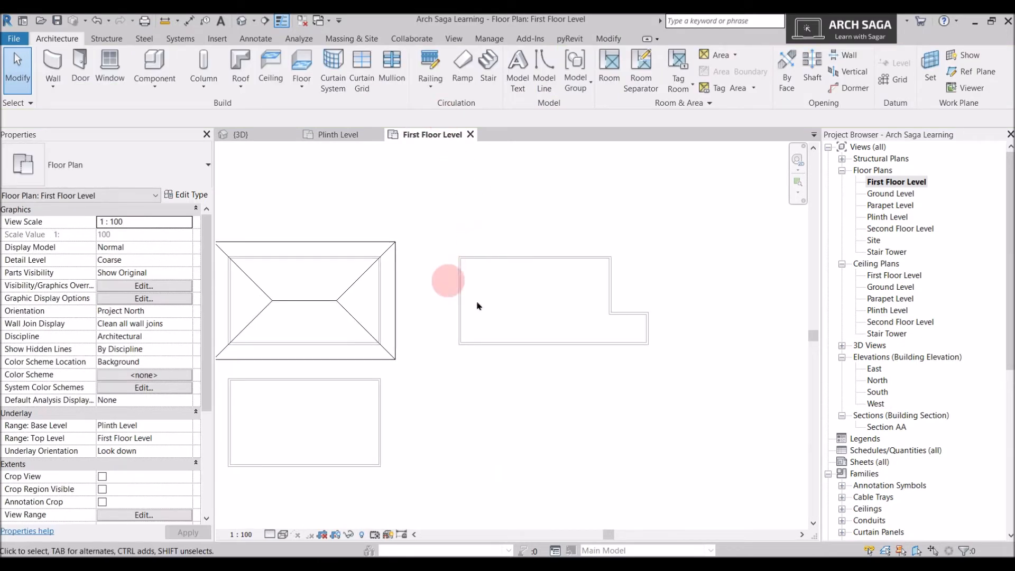
scroll(555, 258, "down", 2)
middle_click_drag(377, 383, 550, 353)
scroll(333, 341, "up", 3)
middle_click_drag(286, 329, 347, 324)
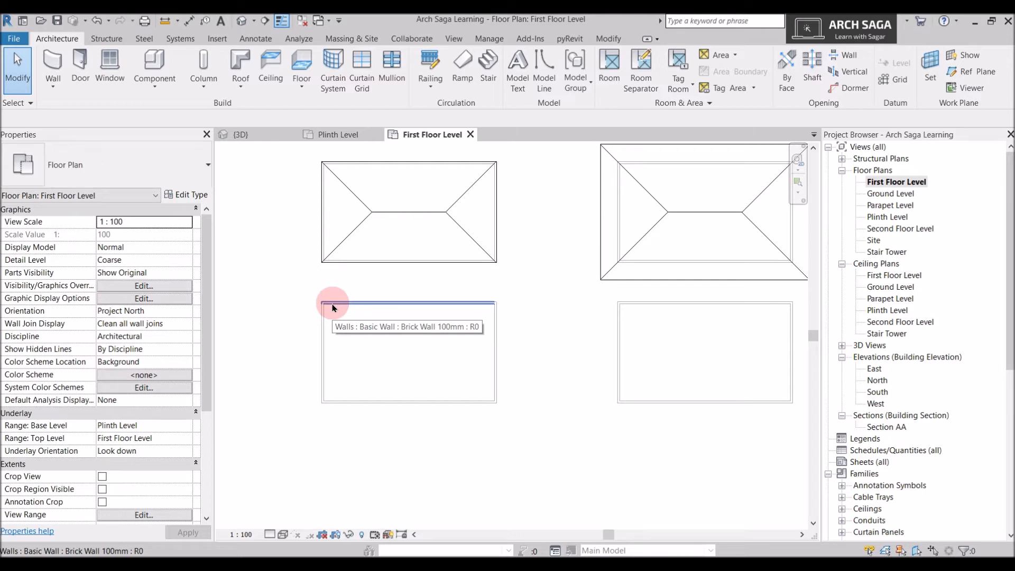
- Start a roof by footprint and sketch a rectangular boundary with zero offset on the outer wall corners of the enclosure below the first hip roof
left_click(241, 84)
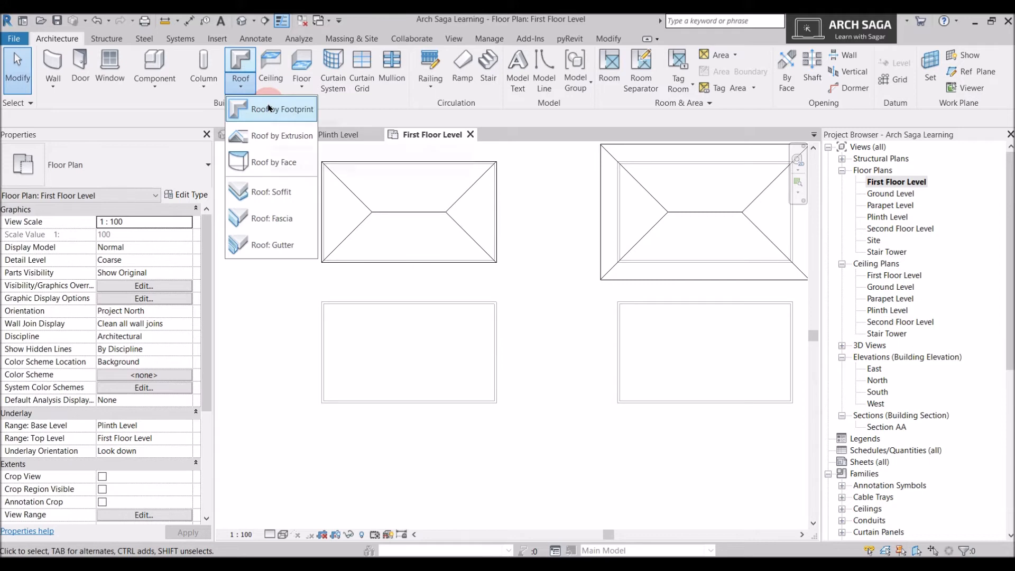
left_click(267, 105)
left_click(640, 59)
scroll(317, 297, "up", 3)
left_click(321, 287)
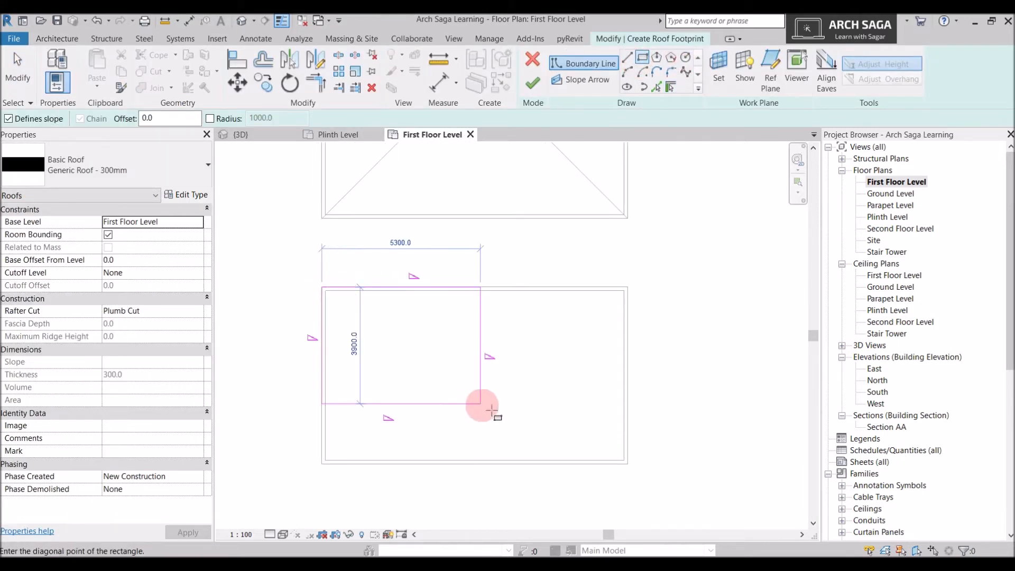
key("Escape")
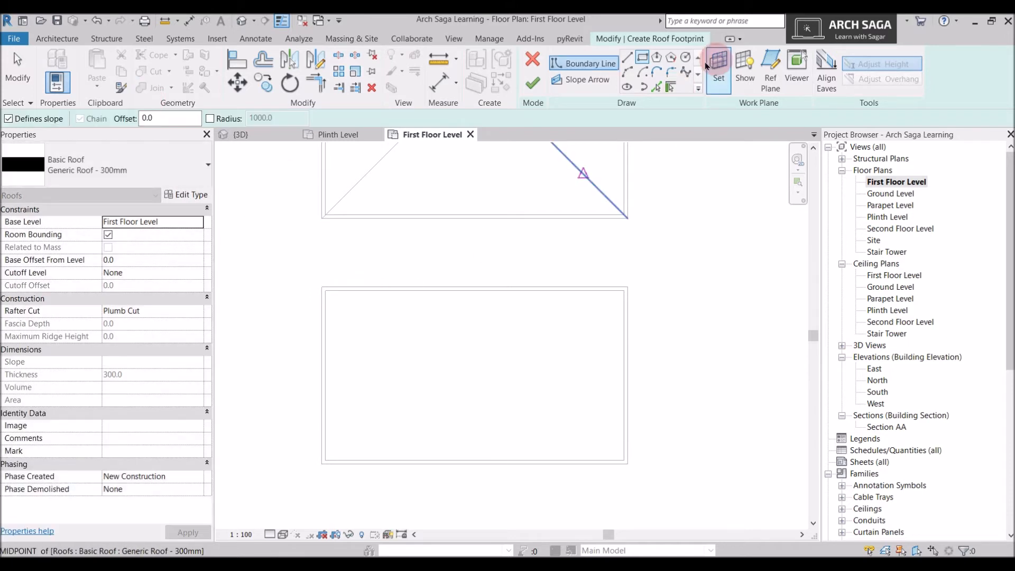
left_click(321, 287)
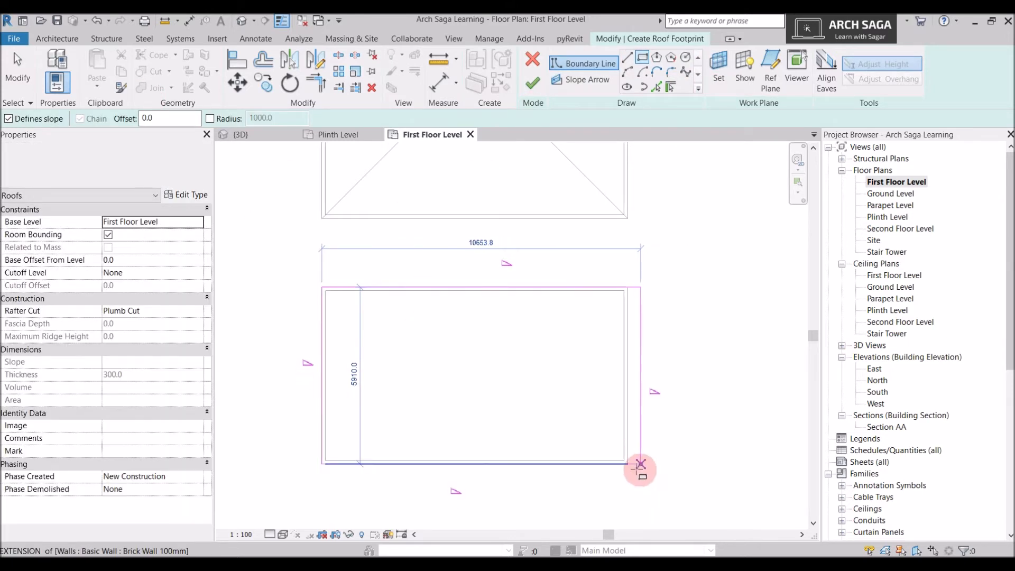
left_click(627, 463)
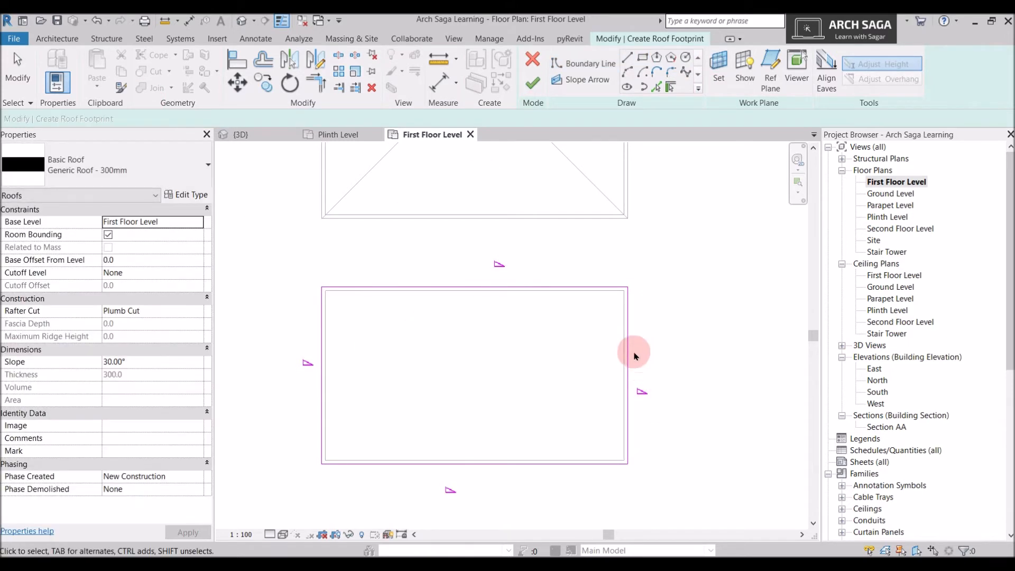
key("Escape")
key("Escape")
- Turn off Defines Roof Slope for the right boundary line, then finish the roof and view its gable end in 3D
left_click(628, 350)
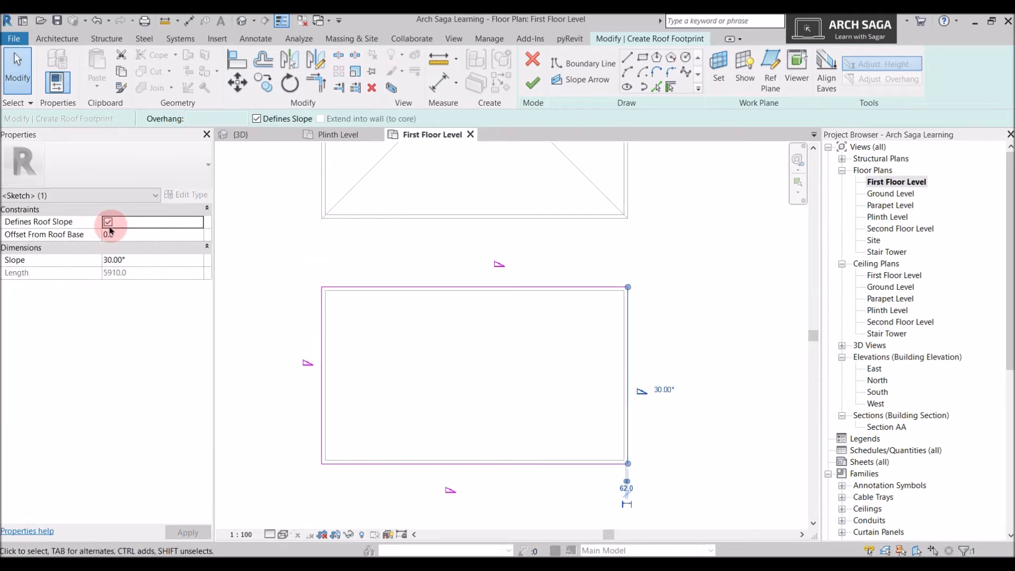
left_click(534, 84)
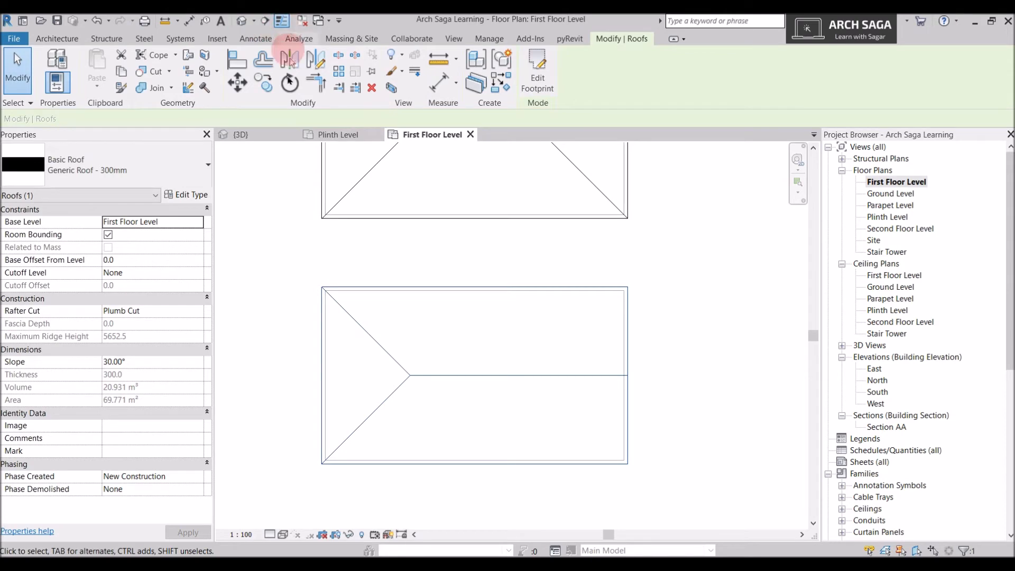
left_click(248, 134)
middle_click_drag(476, 301, 483, 356, "shift")
left_click(480, 303)
middle_click_drag(480, 302, 635, 330, "shift")
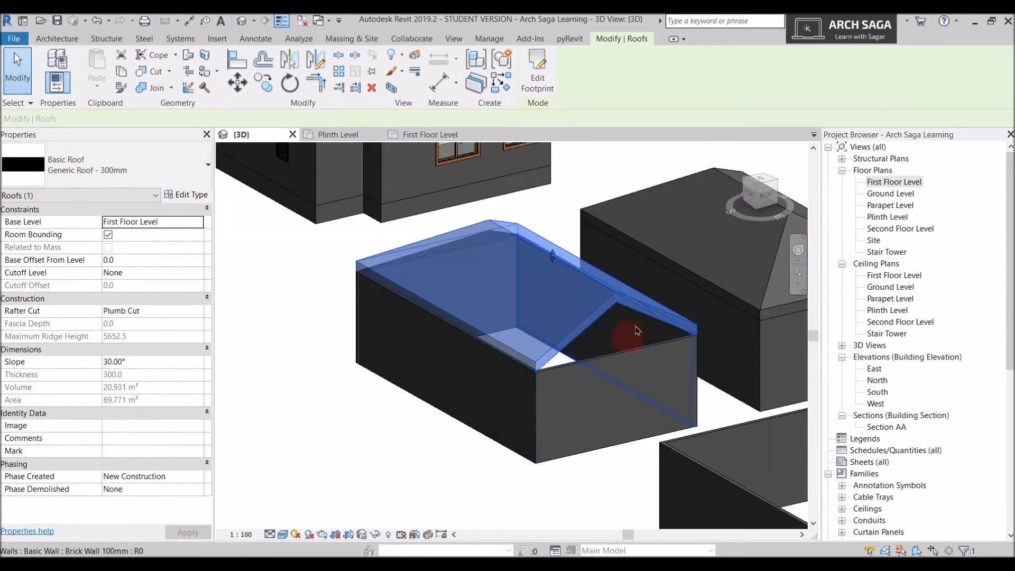
- Edit the gable roof's footprint in the First Floor Level plan, turn off Defines Roof Slope for the left boundary line, and view the finished roof in 3D
left_click(432, 137)
left_click(504, 344)
left_click(502, 305)
left_click(537, 71)
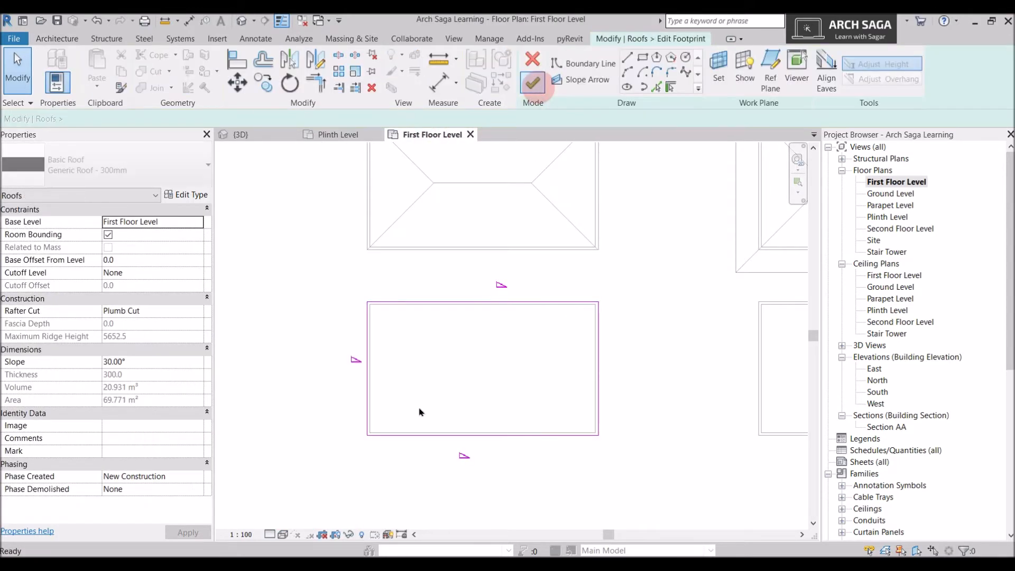
scroll(501, 384, "down", 1)
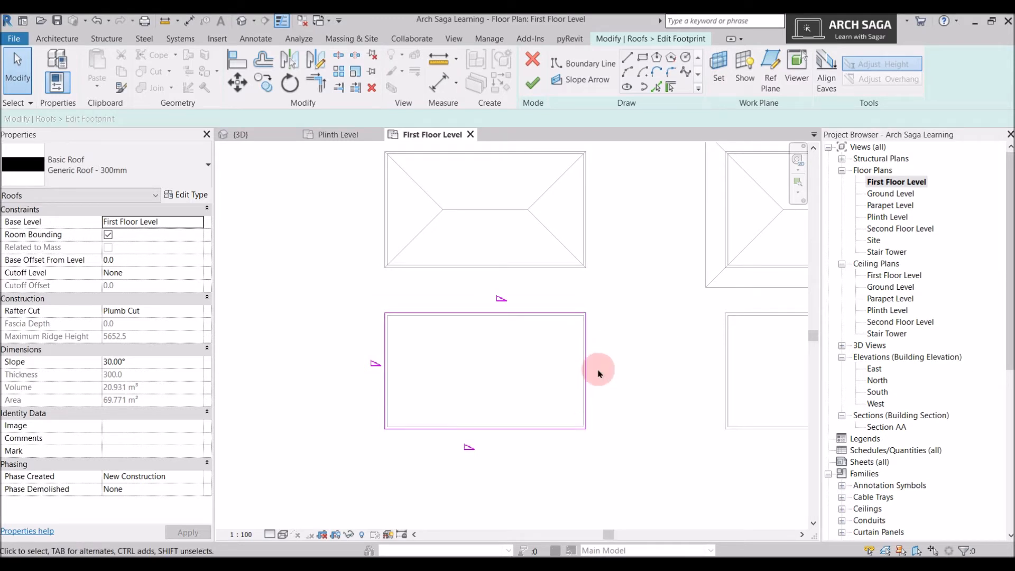
left_click(385, 344)
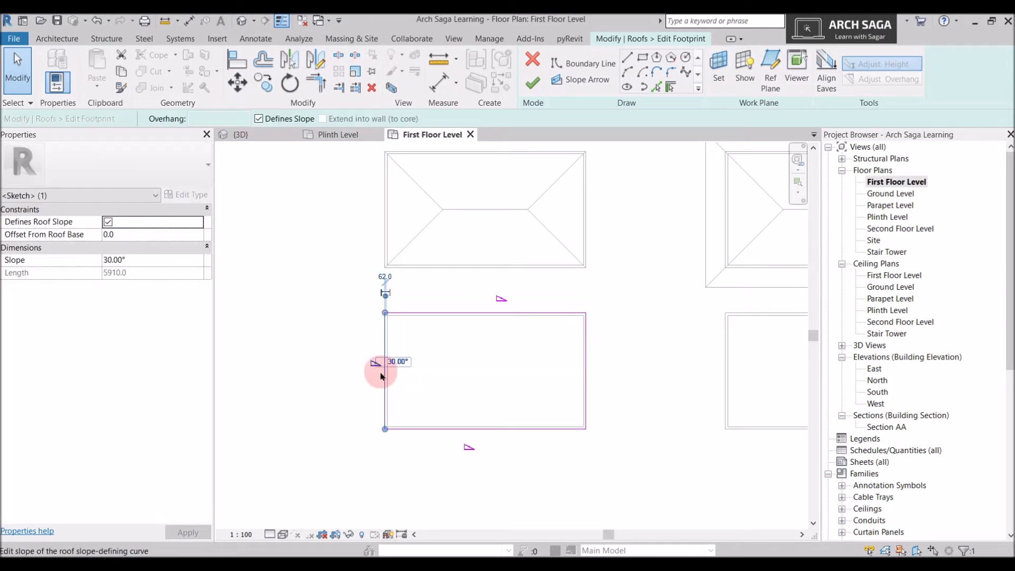
left_click(118, 227)
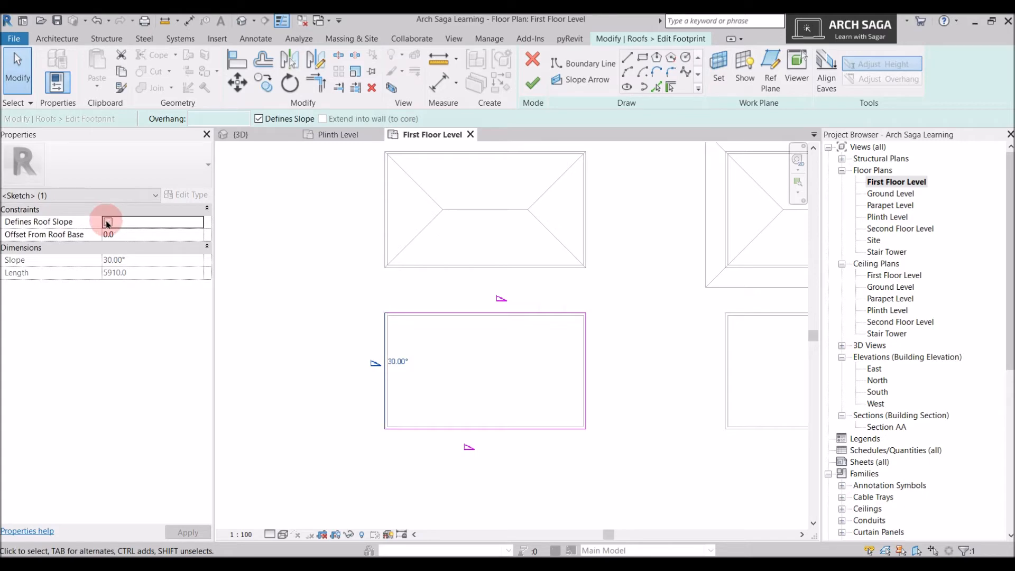
left_click(532, 83)
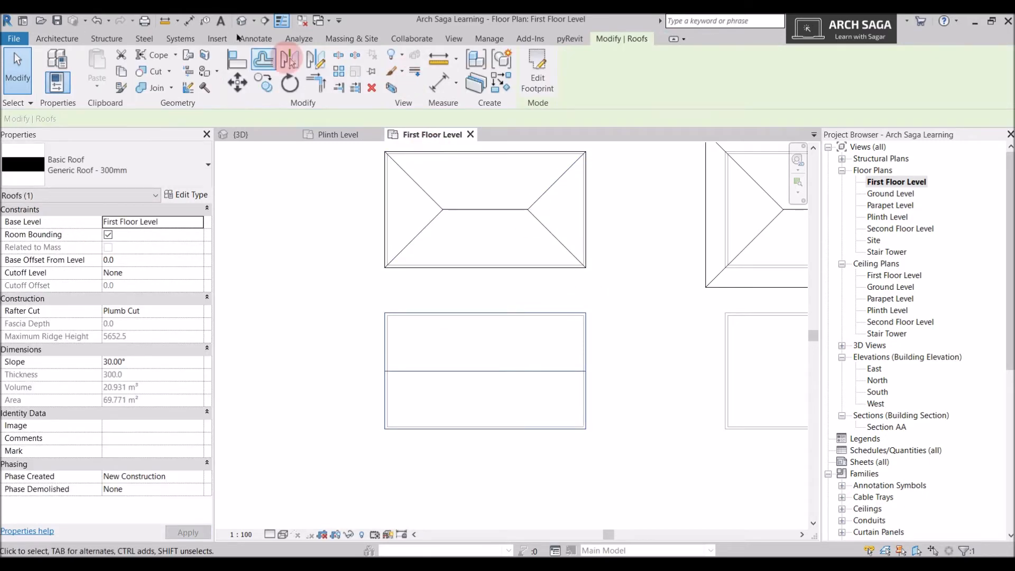
left_click(260, 136)
middle_click_drag(587, 405, 401, 365, "shift")
middle_click_drag(456, 333, 430, 344)
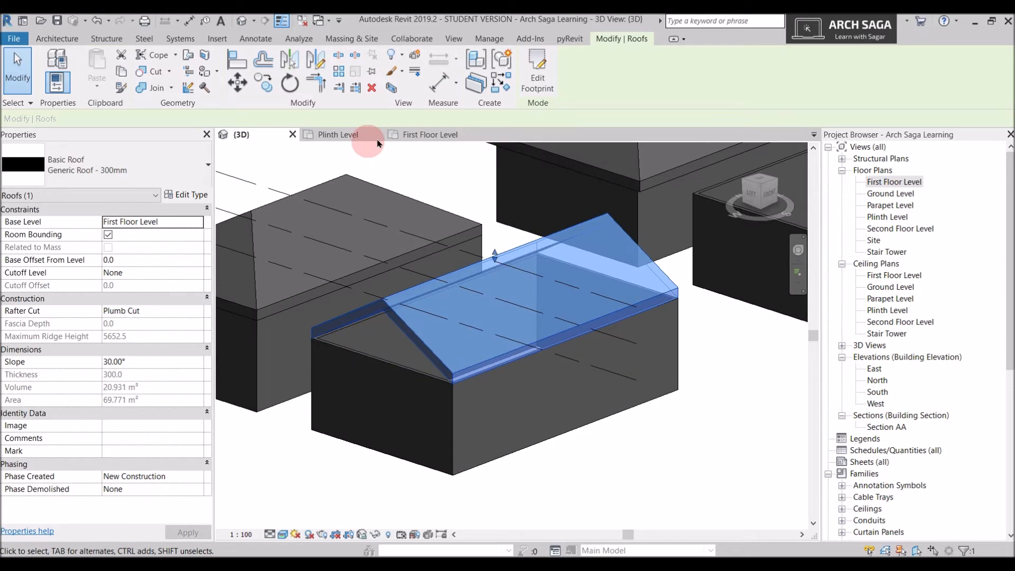
- Start a roof by footprint for the stepped enclosure in the First Floor Level plan, using Pick Walls for the boundary lines
left_click(415, 135)
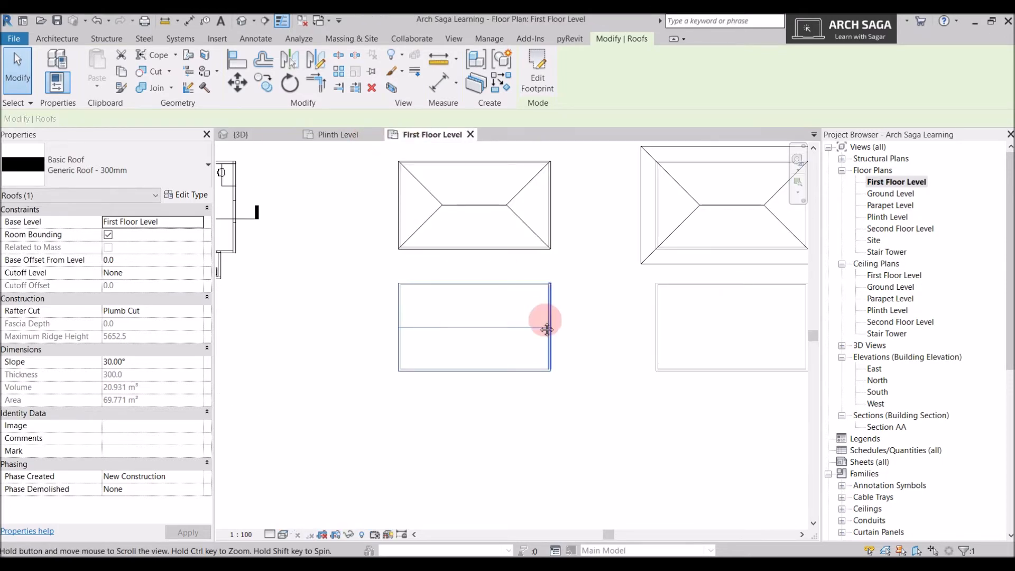
middle_click_drag(563, 347, 469, 347)
left_click(590, 341)
scroll(553, 174, "down", 3)
middle_click_drag(555, 237, 402, 304)
scroll(497, 163, "up", 4)
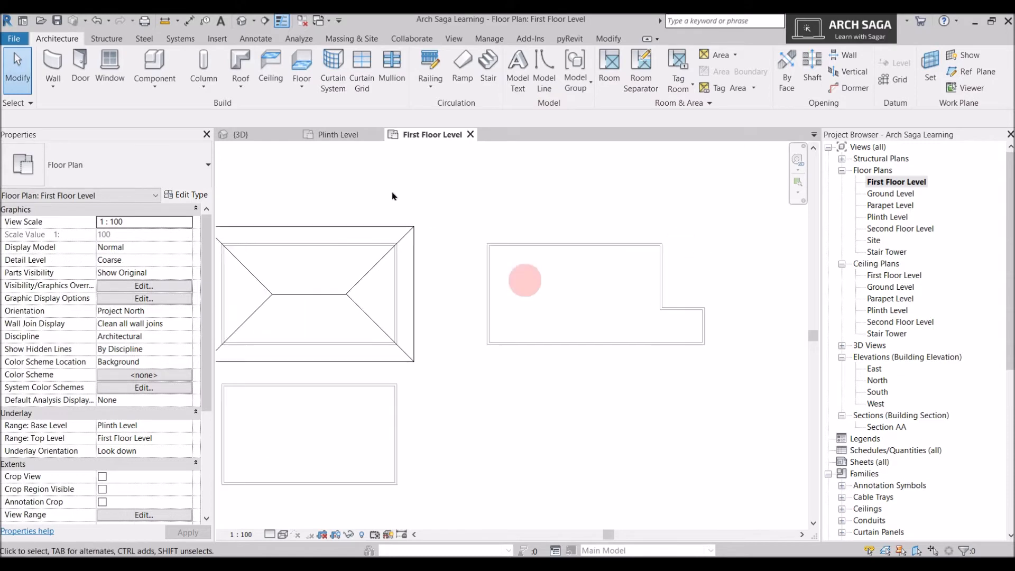
scroll(593, 206, "down", 1)
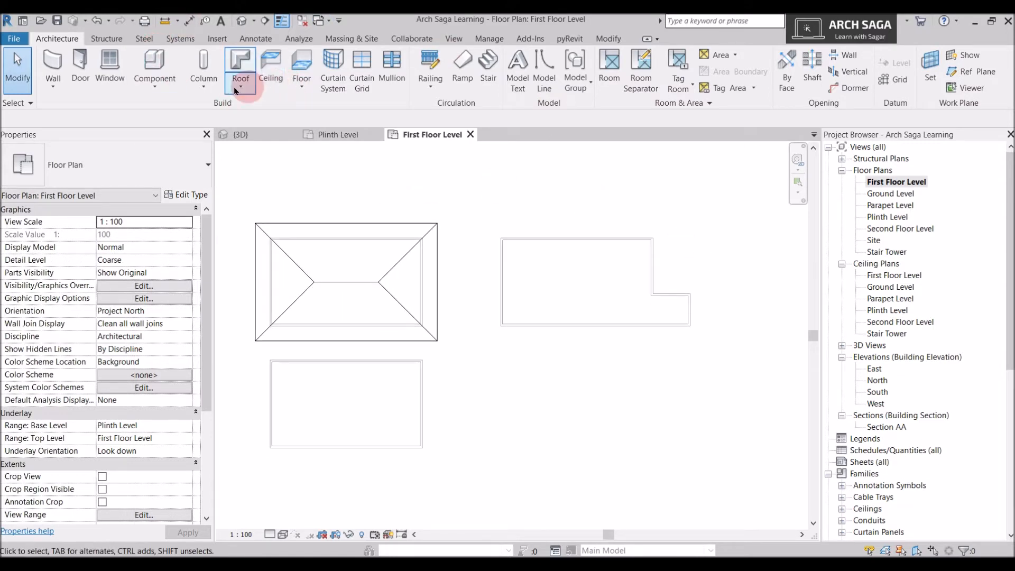
scroll(431, 256, "down", 1)
scroll(460, 324, "down", 1)
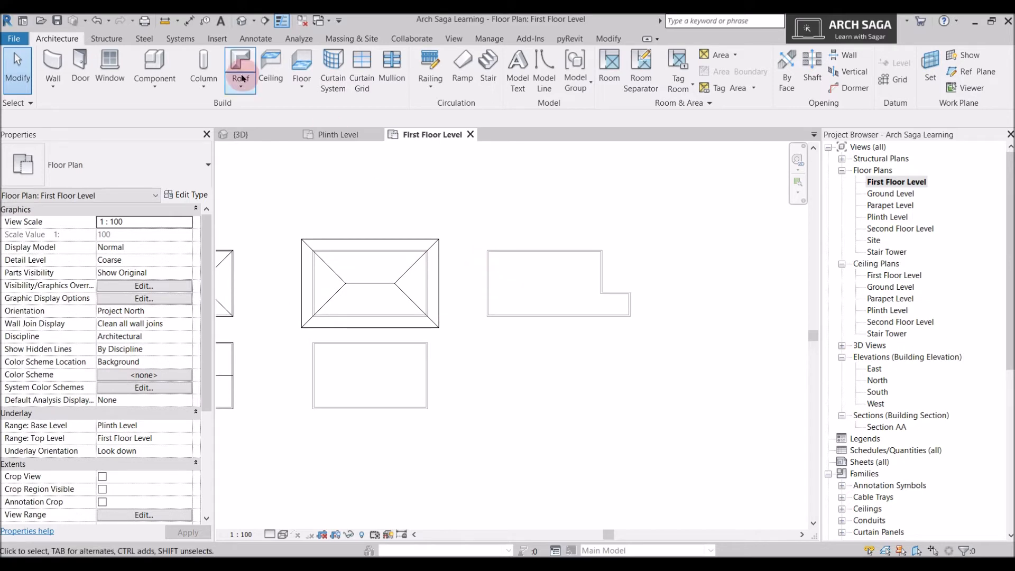
scroll(608, 301, "up", 2)
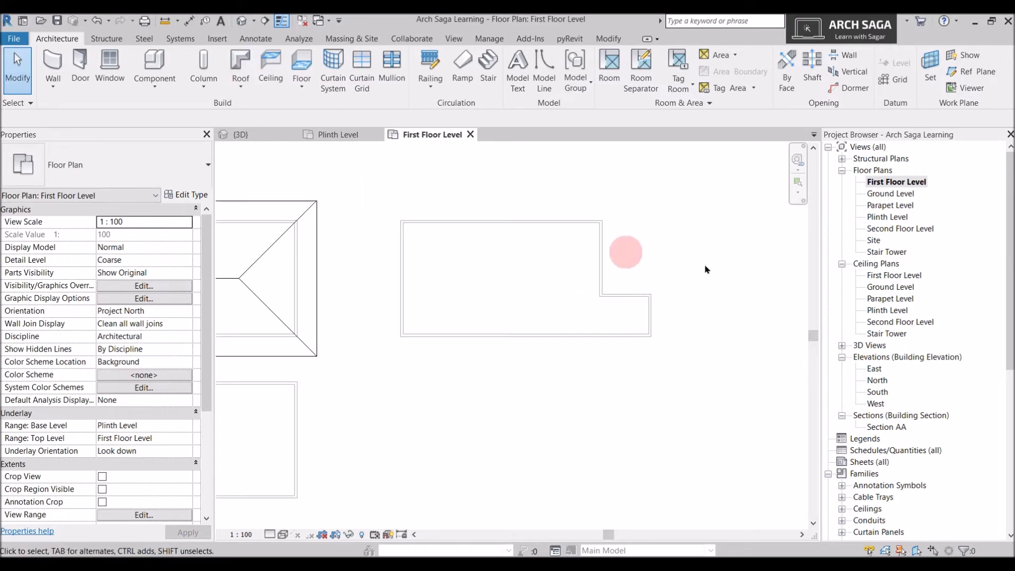
left_click(242, 89)
left_click(272, 100)
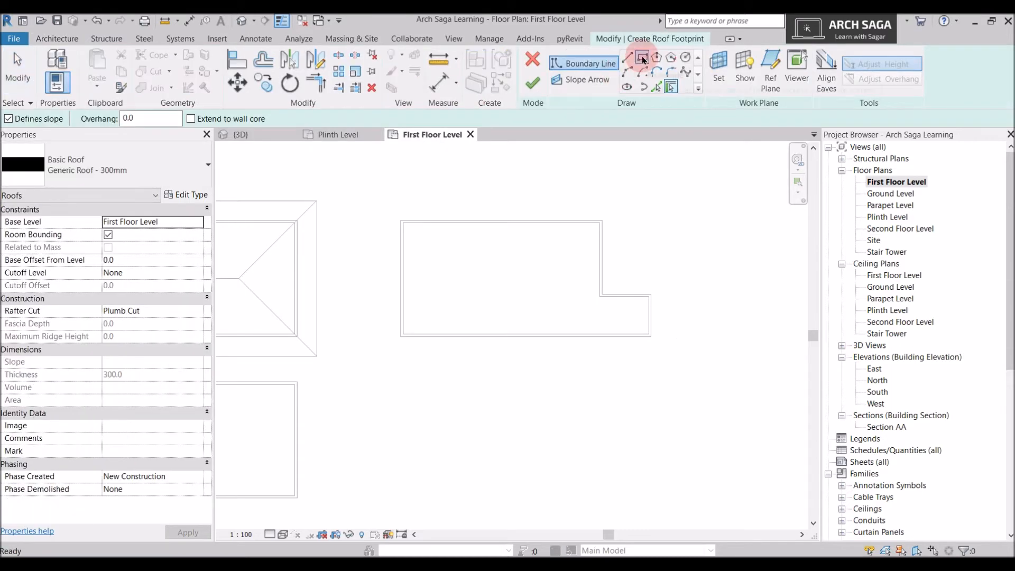
left_click(641, 58)
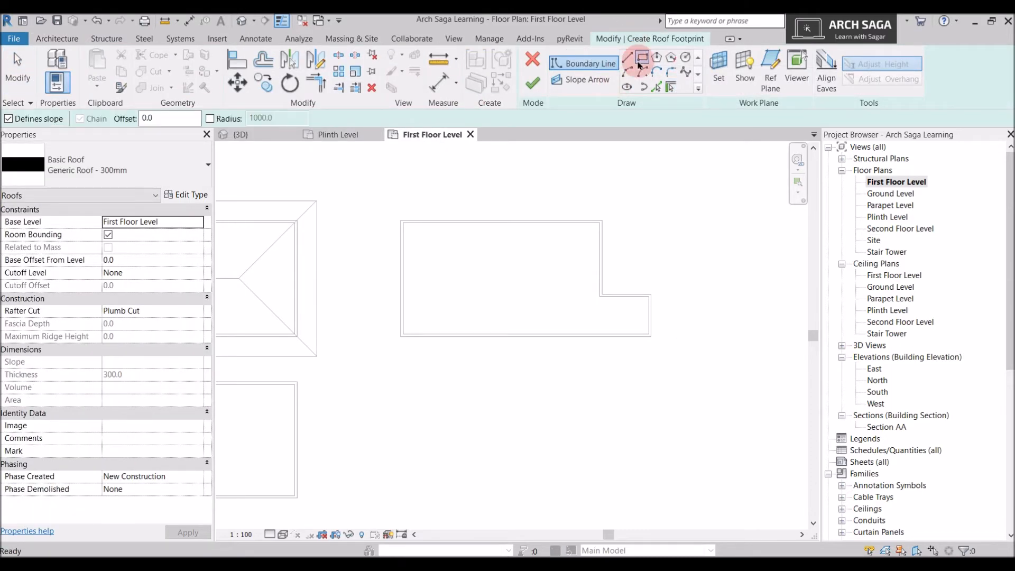
scroll(410, 234, "up", 1)
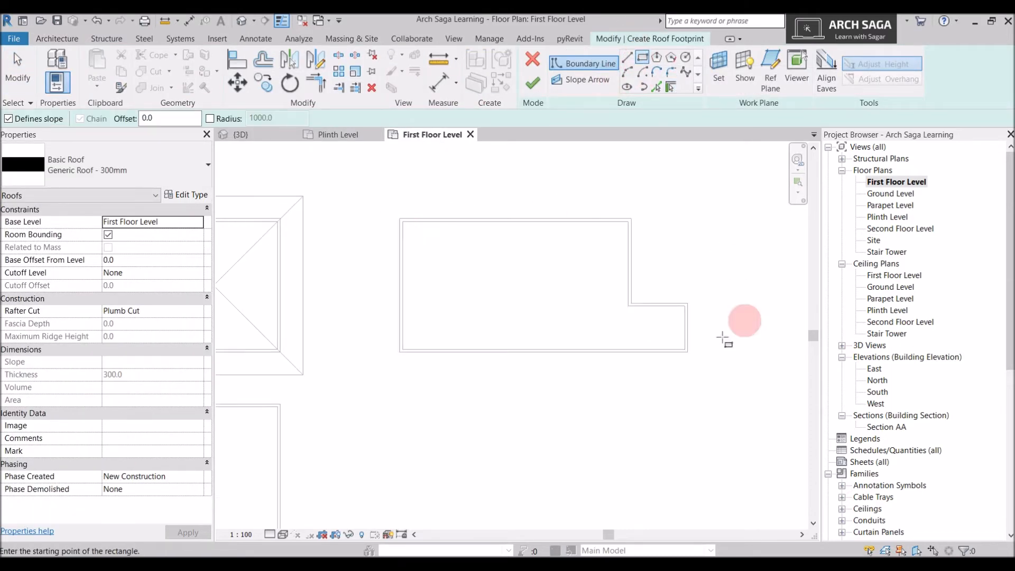
left_click(671, 86)
- Pick the outer faces of all six walls of the stepped enclosure as slope-defining boundary lines with 0.0 overhang
scroll(607, 220, "up", 2)
scroll(607, 222, "up", 1)
key("Tab")
key("Tab")
left_click(613, 232)
left_click(653, 263)
middle_click_drag(730, 403, 674, 382)
left_click(673, 382)
left_click(715, 404)
scroll(681, 424, "down", 2)
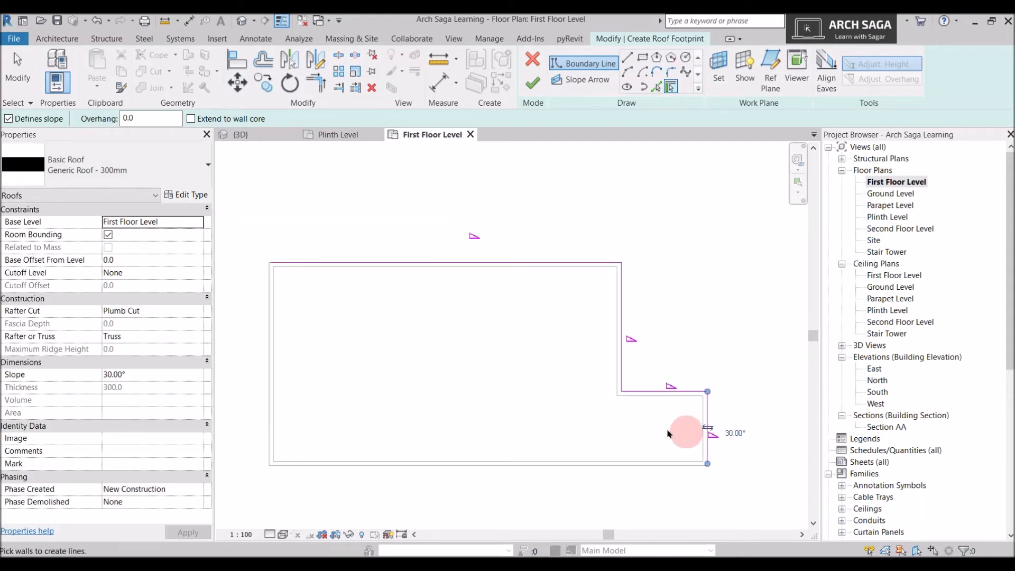
left_click(356, 320)
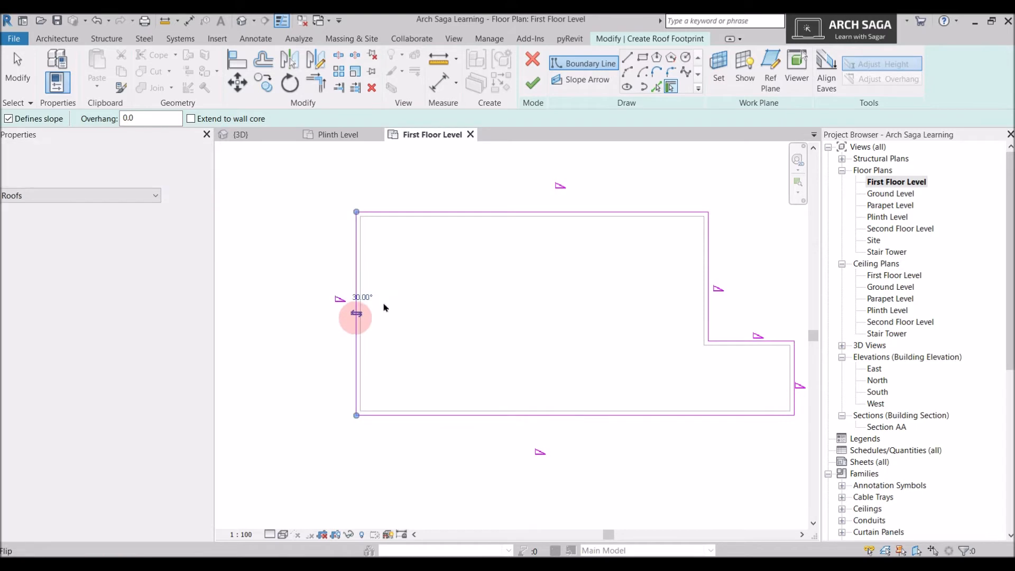
scroll(484, 234, "down", 2)
scroll(639, 241, "down", 2)
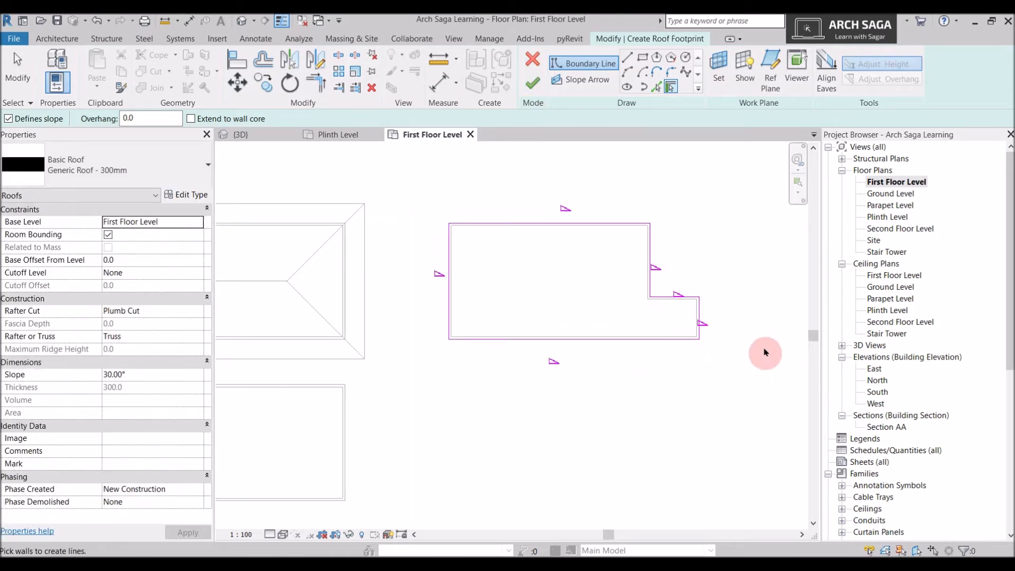
- Finish the stepped roof's footprint and view its hipped shape in 3D
left_click(535, 87)
left_click(245, 138)
middle_click_drag(559, 395, 478, 348, "shift")
middle_click_drag(740, 242, 540, 384)
scroll(465, 328, "down", 3)
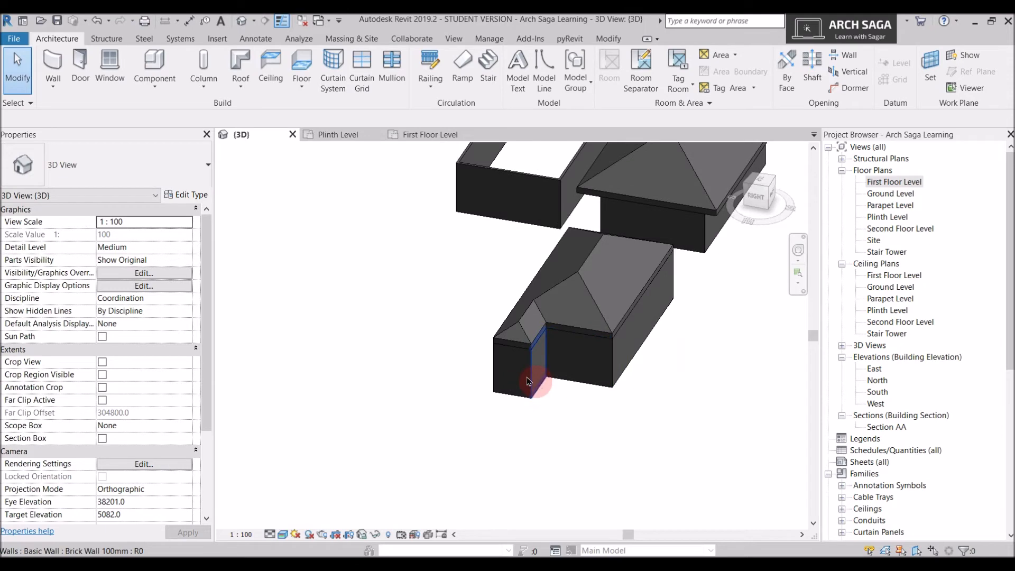
scroll(536, 385, "up", 4)
- Edit the stepped roof's footprint and turn off Defines Roof Slope for the two parallel boundary lines at the stepped end, then finish it
left_click(591, 363)
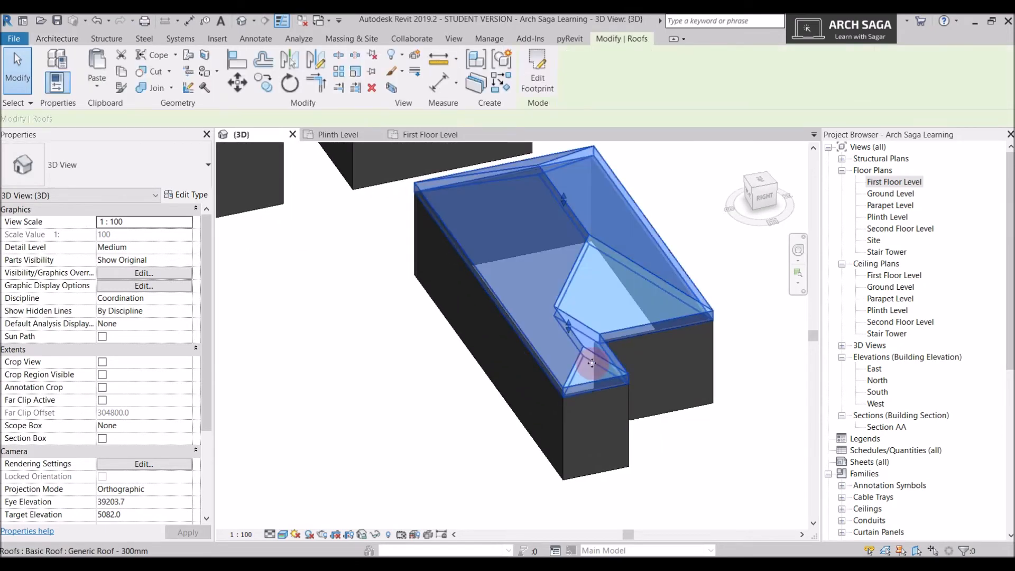
left_click(337, 149)
key("Escape")
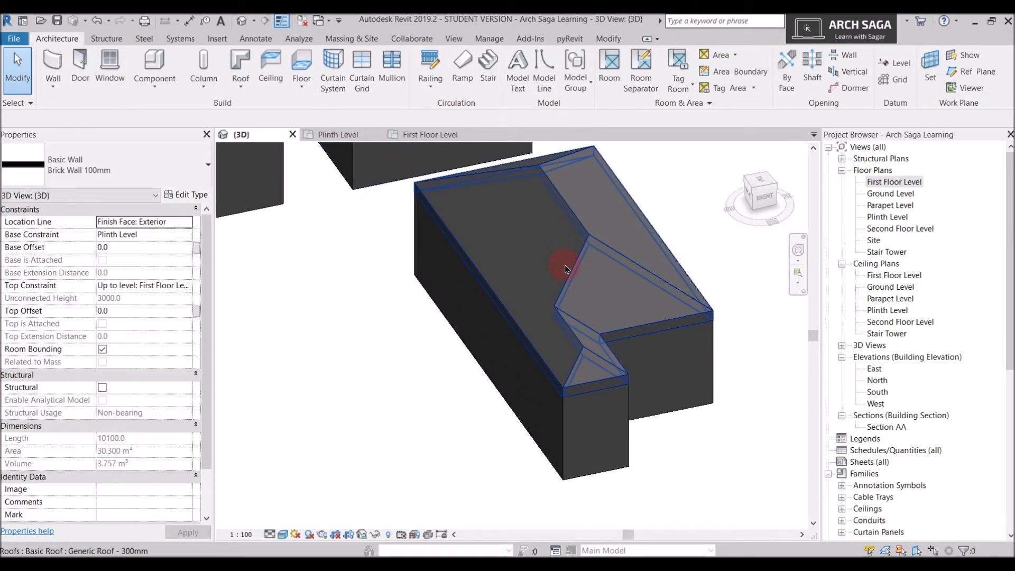
left_click(565, 269)
left_click(537, 65)
left_click(605, 392)
left_click(677, 331, "ctrl")
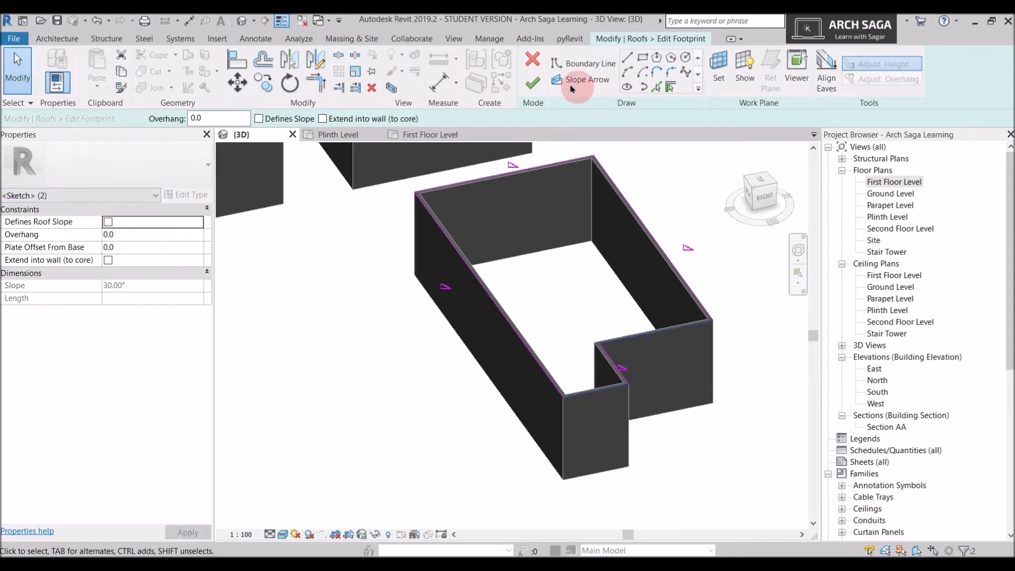
left_click(532, 82)
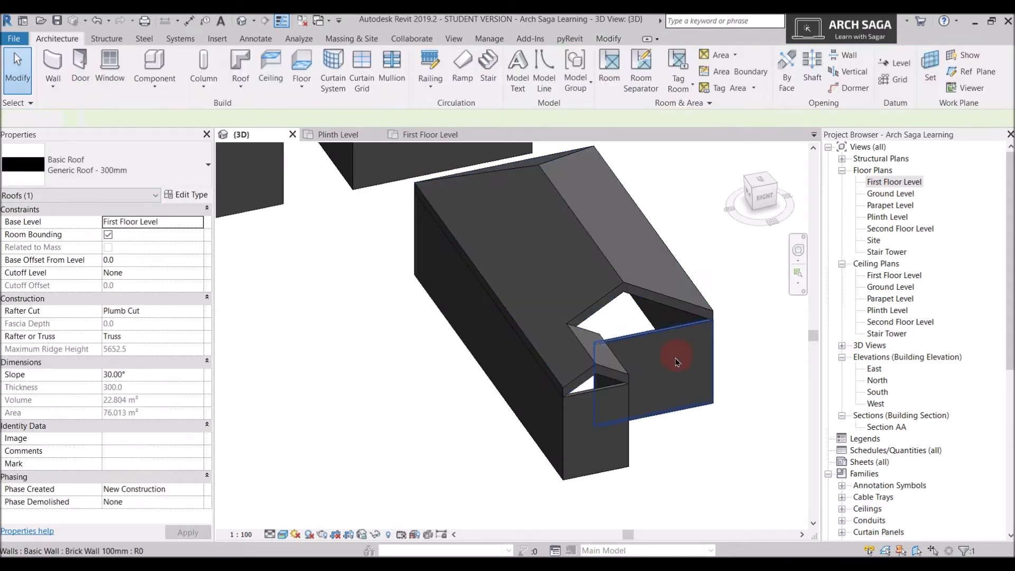
- Examine the open gable ends of the stepped roof in 3D from several sides
left_click(687, 425)
middle_click_drag(686, 425, 803, 475, "shift")
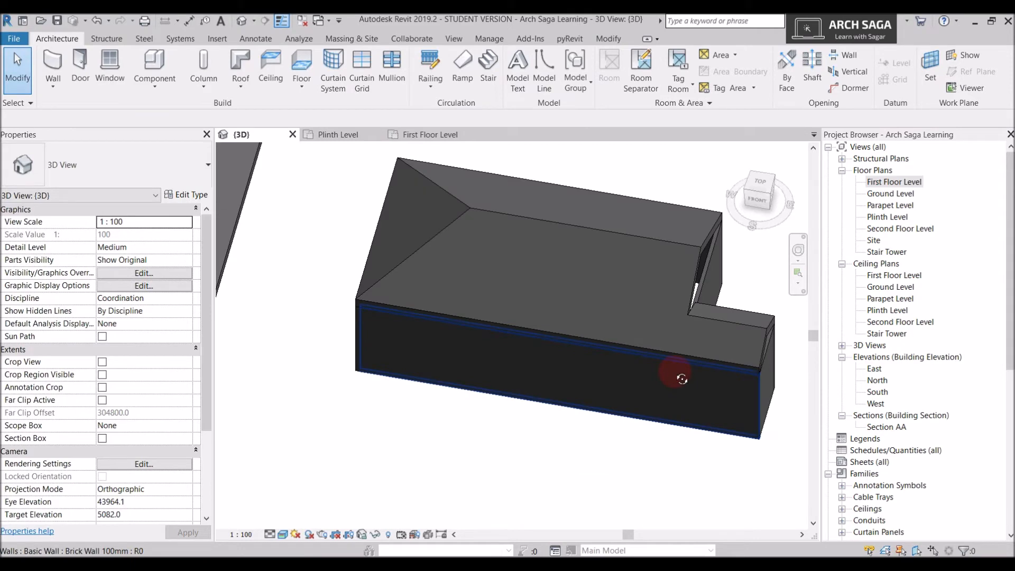
middle_click_drag(673, 361, 700, 289, "shift")
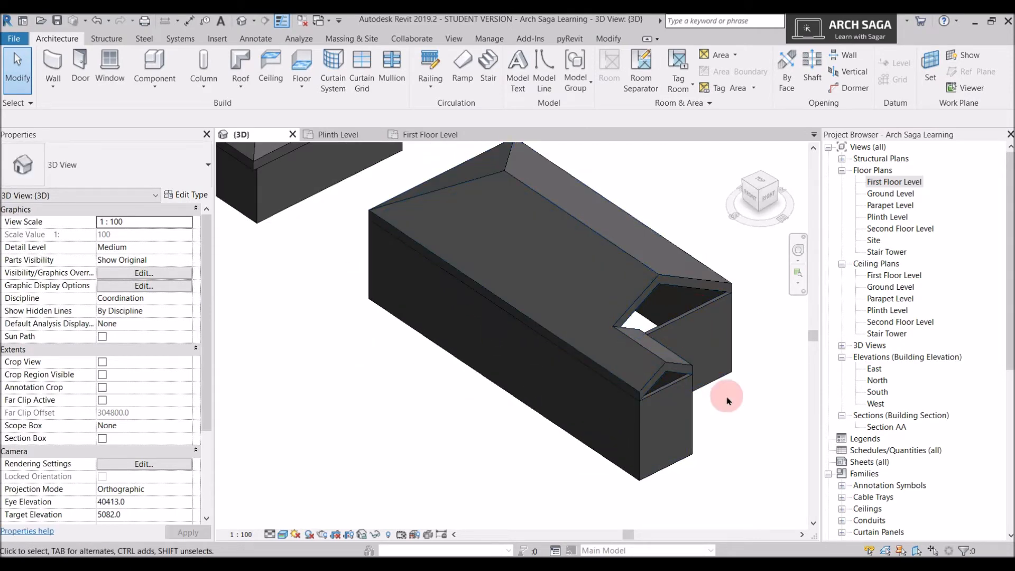
middle_click_drag(694, 427, 589, 387, "shift")
scroll(590, 388, "down", 2)
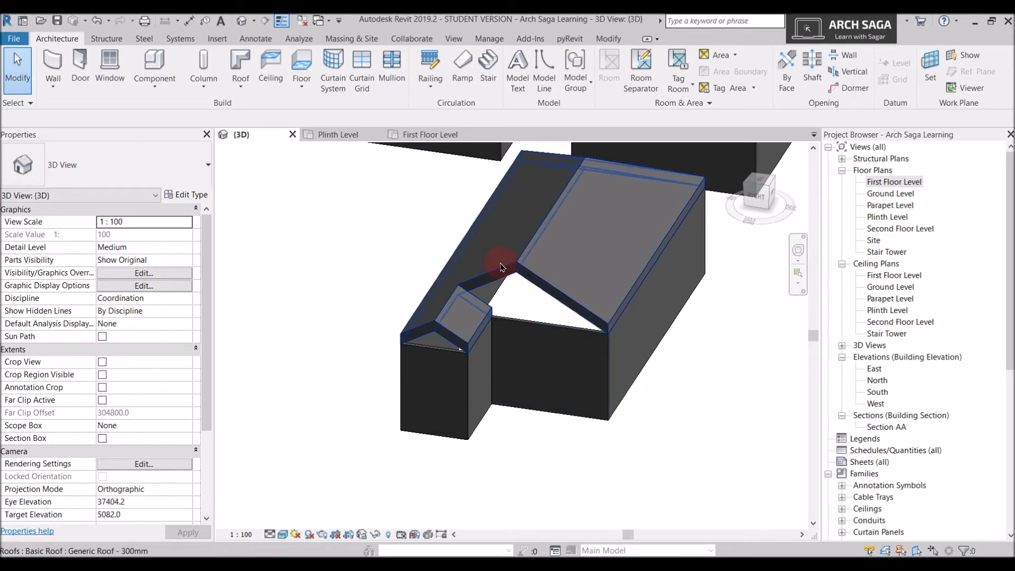
left_click(742, 403)
middle_click_drag(582, 382, 482, 356, "shift")
- Try to stretch the wall under the larger open gable upward past the roof
left_click(479, 302)
left_click_drag(479, 302, 486, 252)
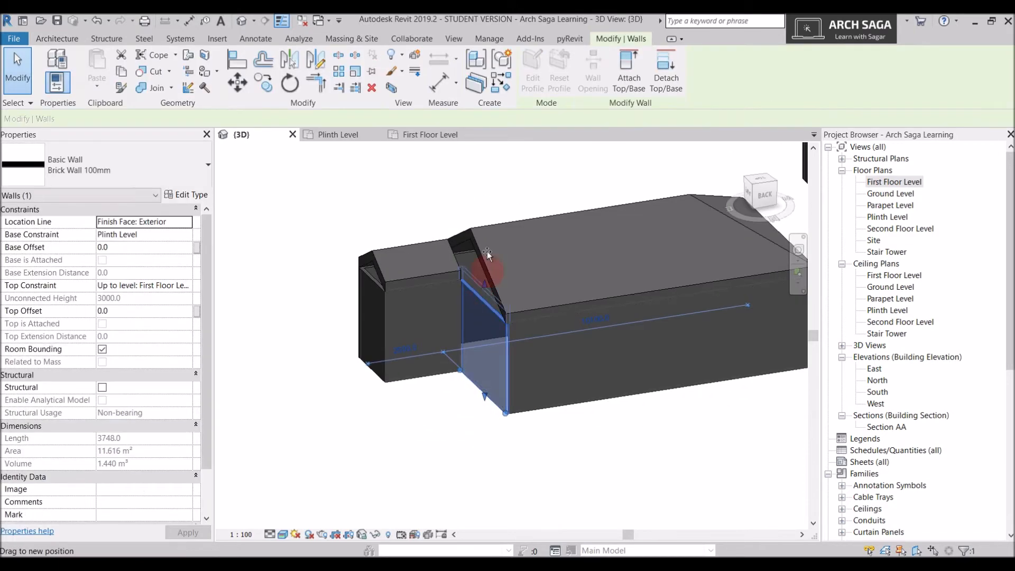
left_click_drag(489, 195, 490, 204)
middle_click_drag(532, 258, 558, 267, "shift")
left_click(666, 319)
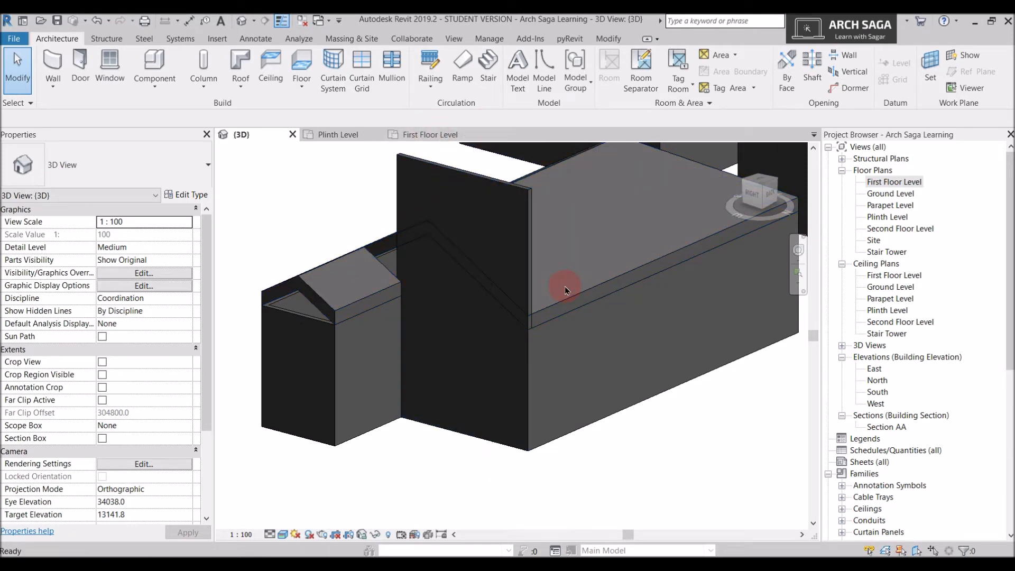
scroll(489, 346, "down", 2)
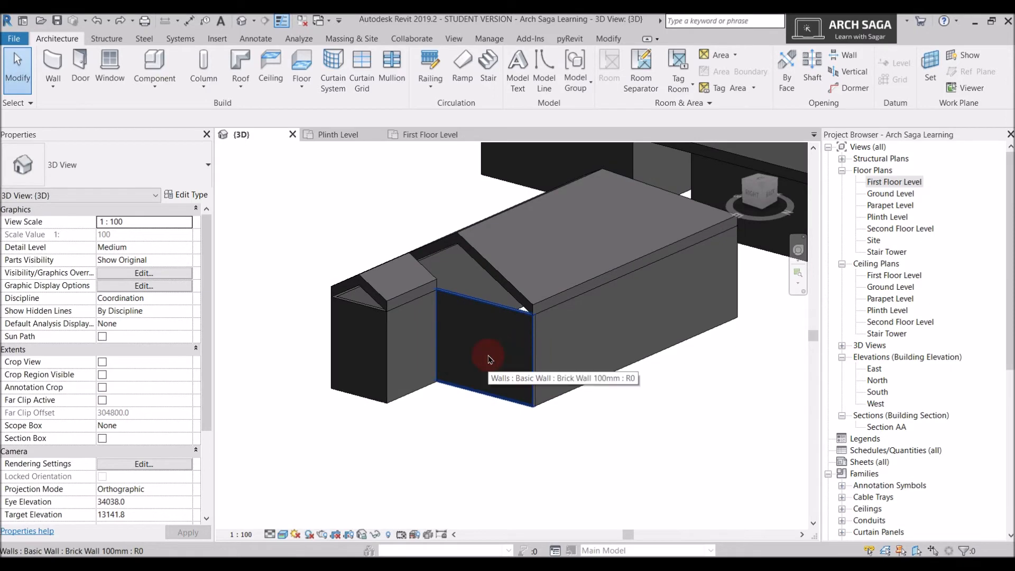
- Attach the top of the wall under the larger gable to the stepped roof
left_click(489, 360)
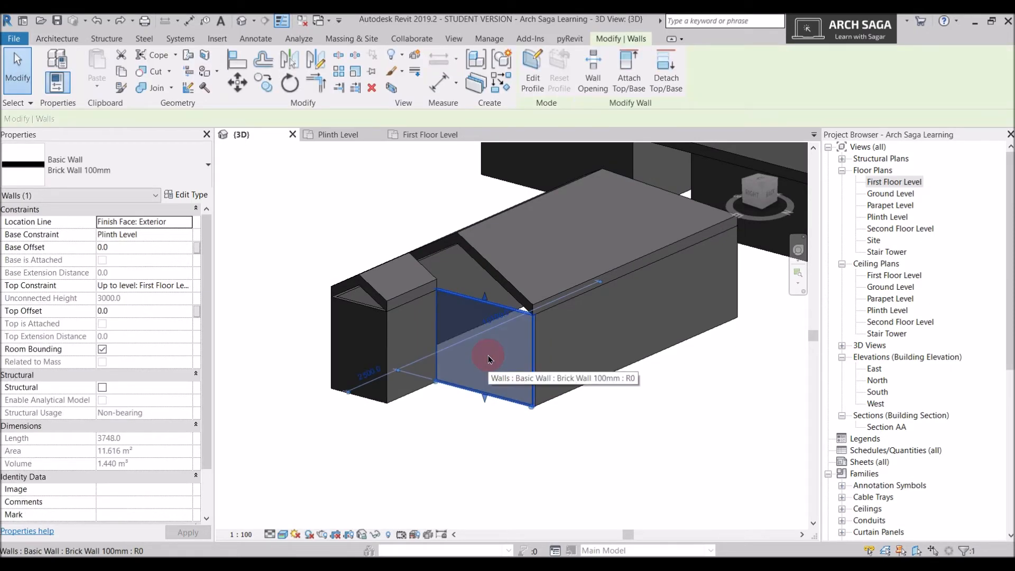
left_click(580, 65)
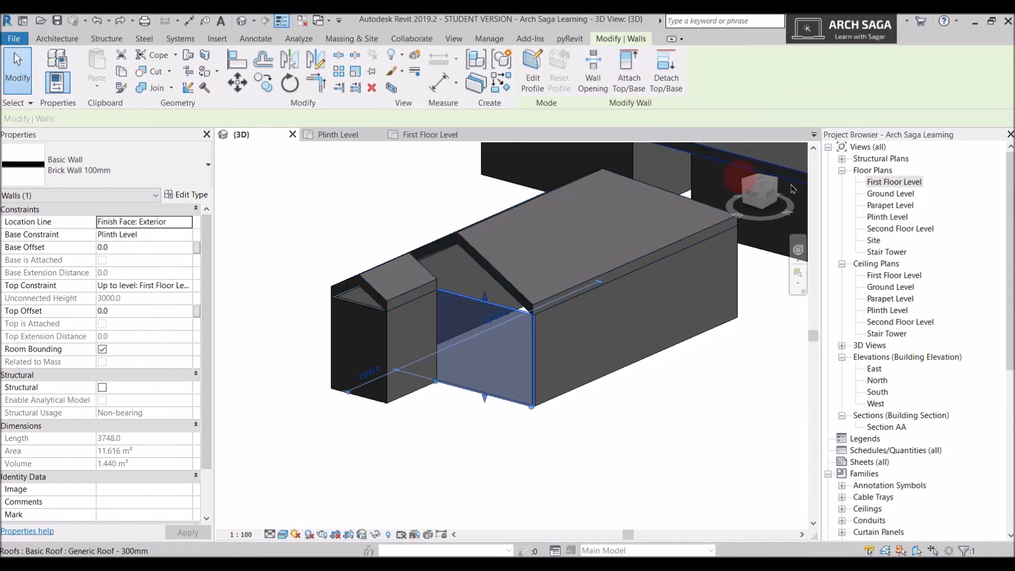
left_click(642, 64)
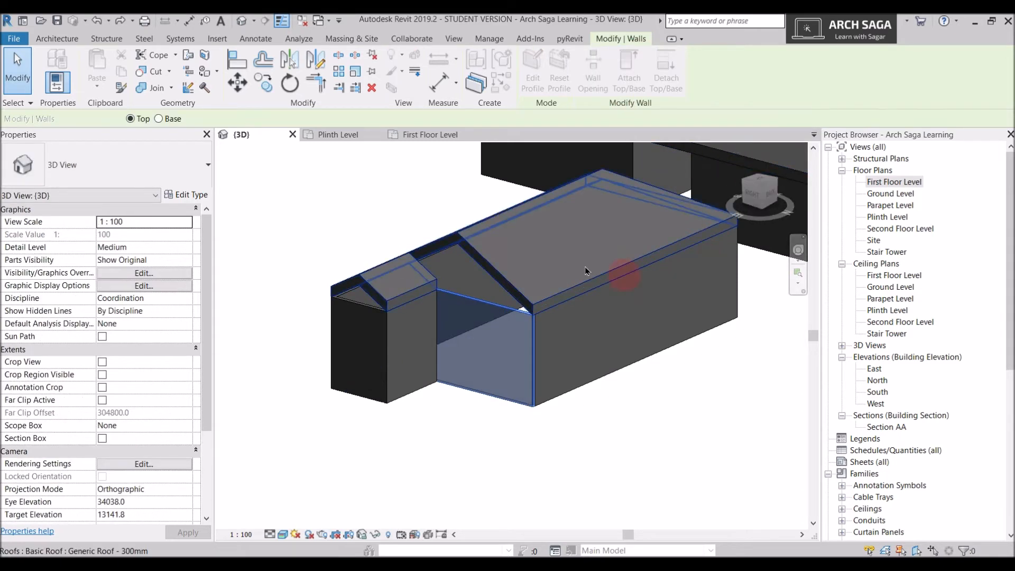
left_click(548, 248)
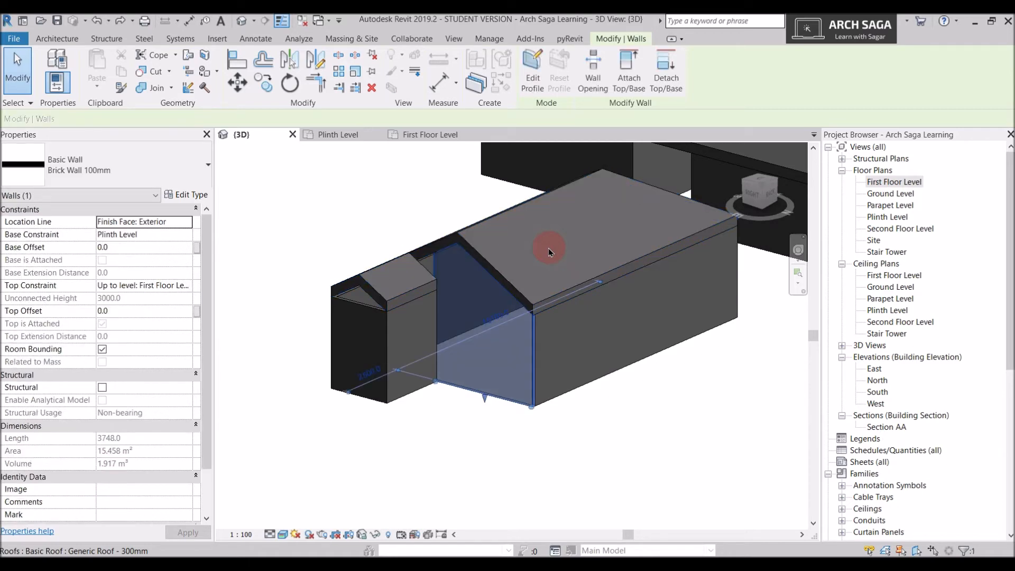
- Attach the top of the wall under the smaller gable to the stepped roof
middle_click_drag(490, 313, 517, 332, "shift")
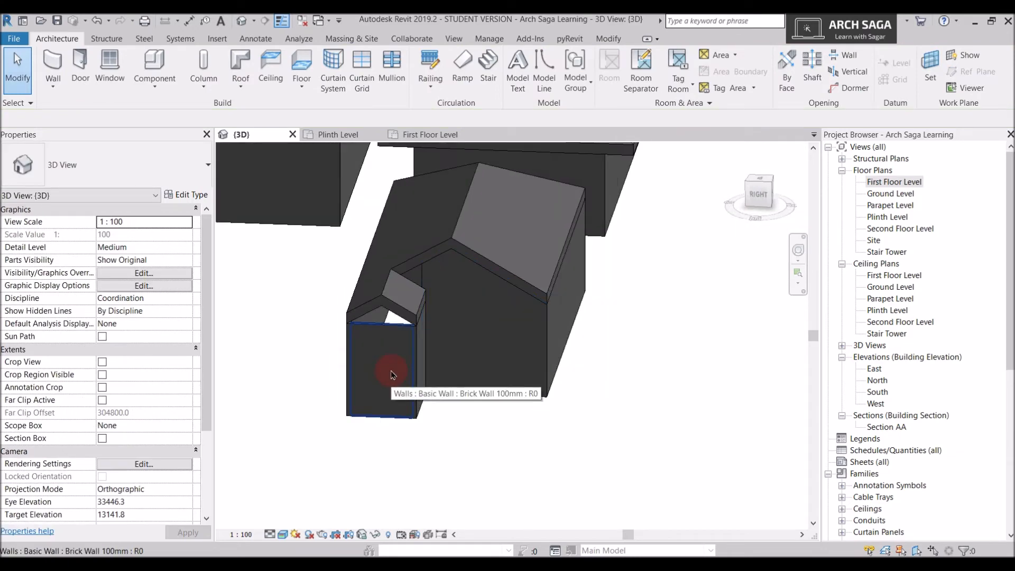
left_click(403, 400)
scroll(400, 370, "up", 2)
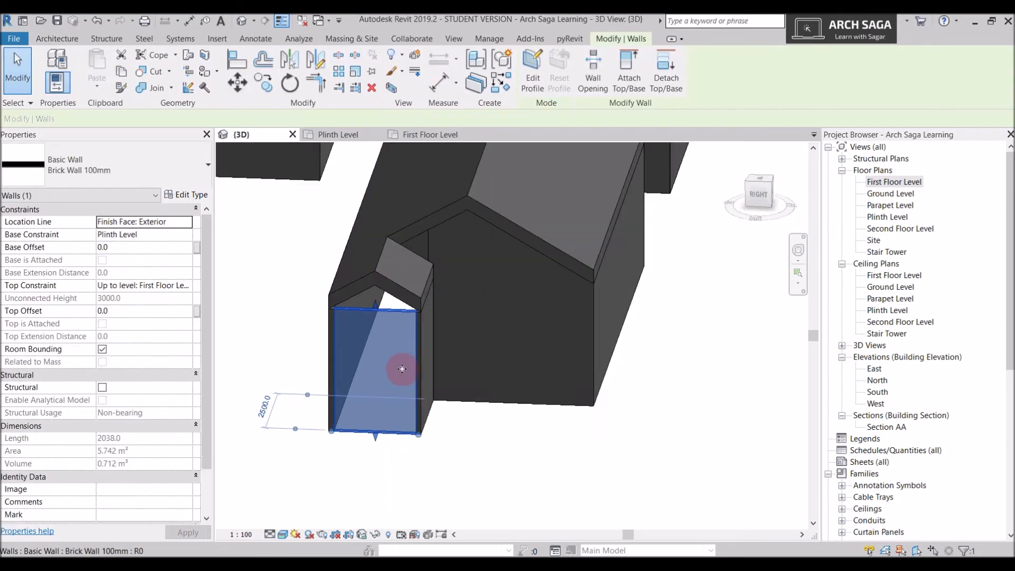
left_click(637, 74)
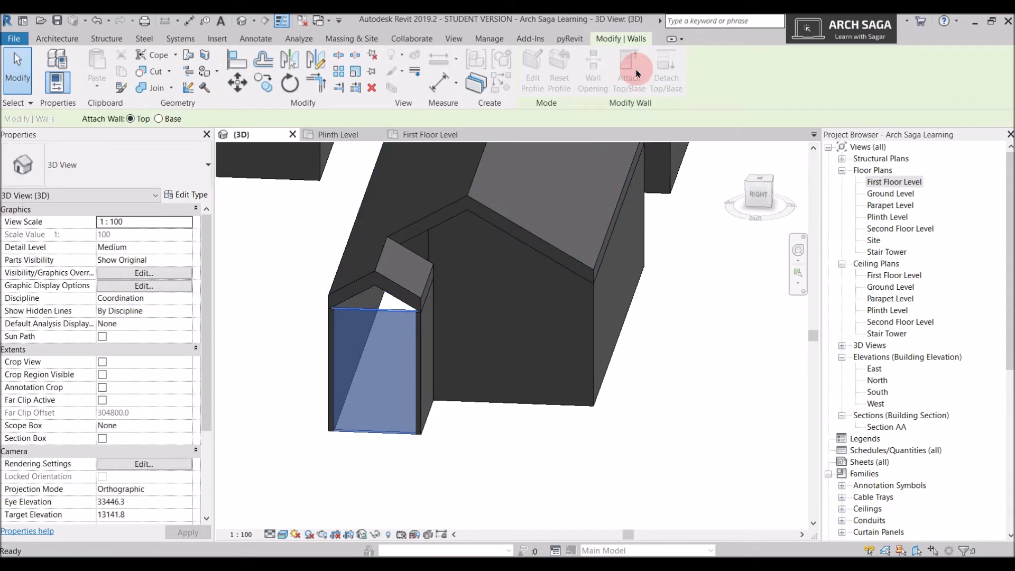
left_click(395, 266)
middle_click_drag(449, 376, 283, 290, "shift")
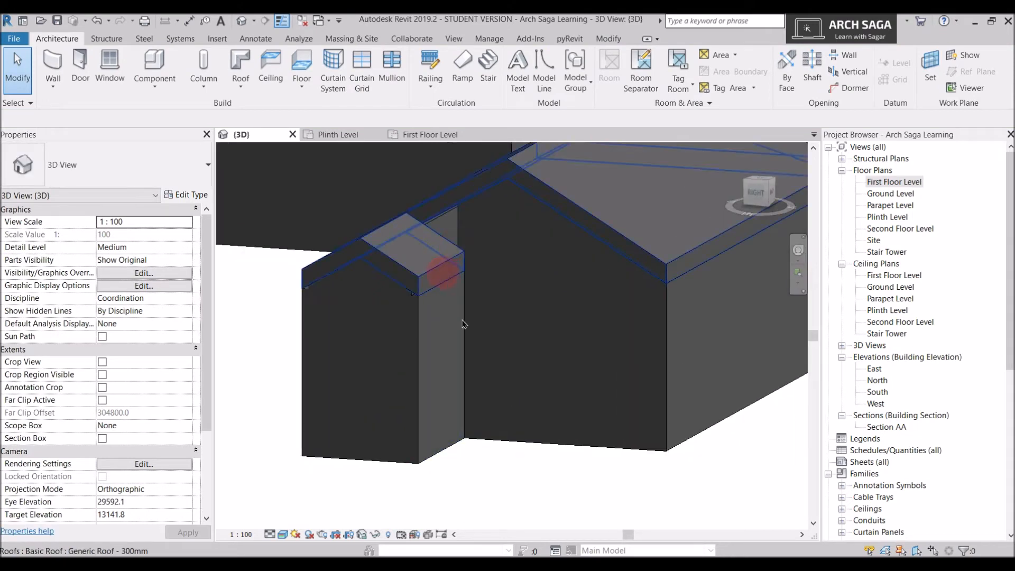
- Detach the top of the wall under the smaller gable from the stepped roof
left_click(400, 391)
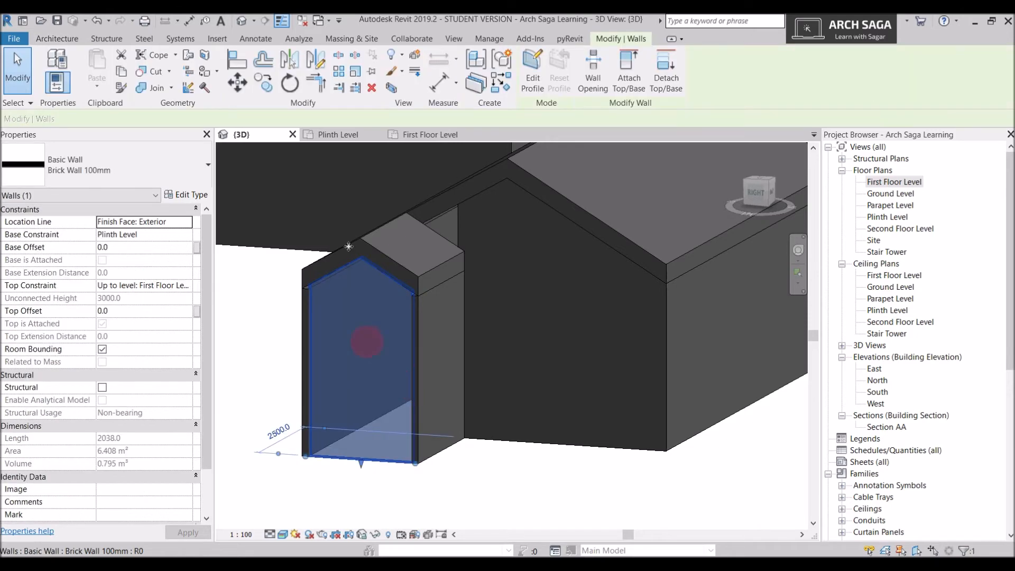
left_click(674, 54)
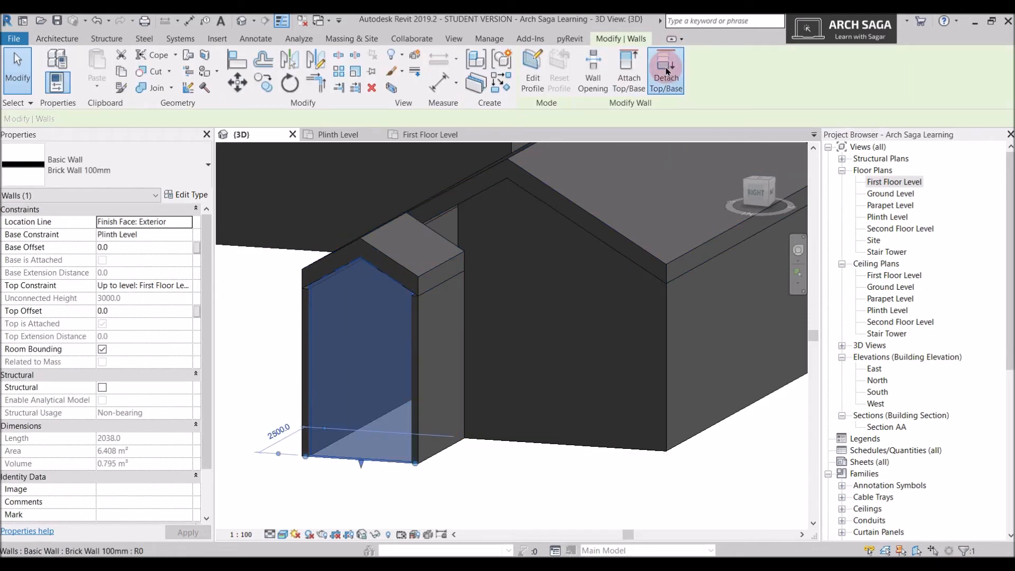
left_click(625, 175)
key("Escape")
key("Escape")
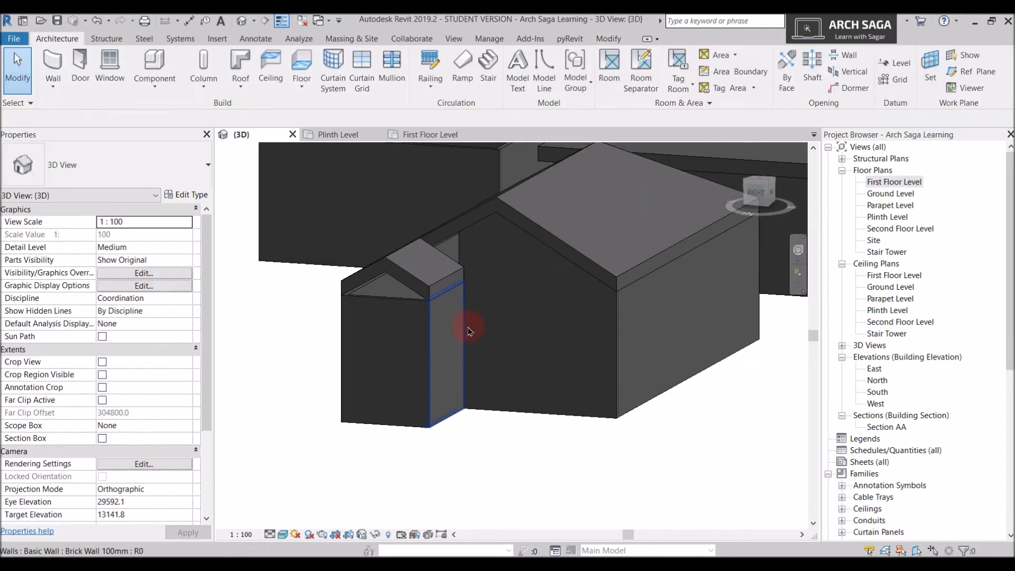
middle_click_drag(472, 331, 467, 353, "shift")
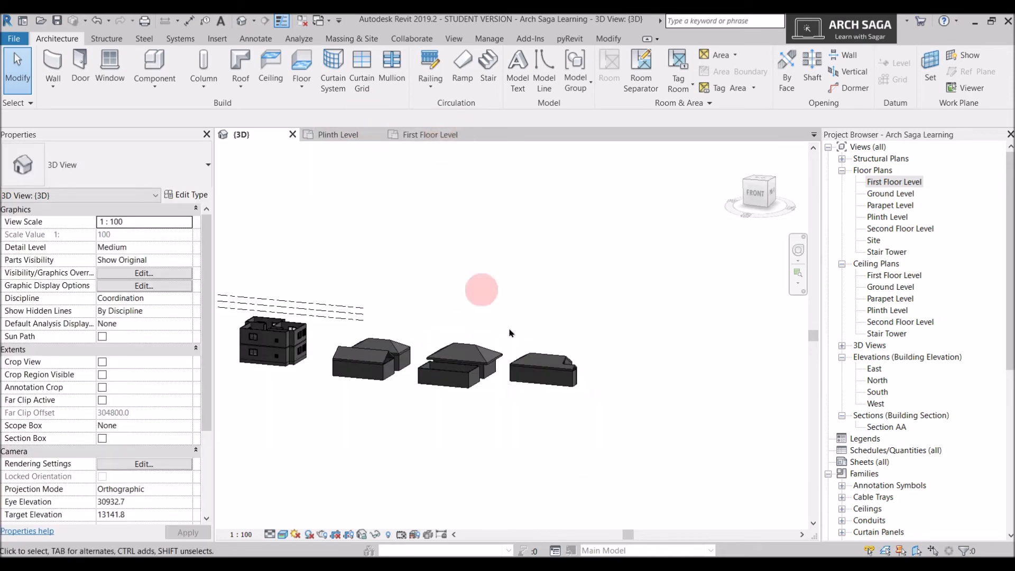
- On the First Floor Level plan, start a roof by footprint and draw a rectangular boundary around the unroofed enclosure beside the overhanging roof
left_click(430, 134)
scroll(698, 252, "down", 2)
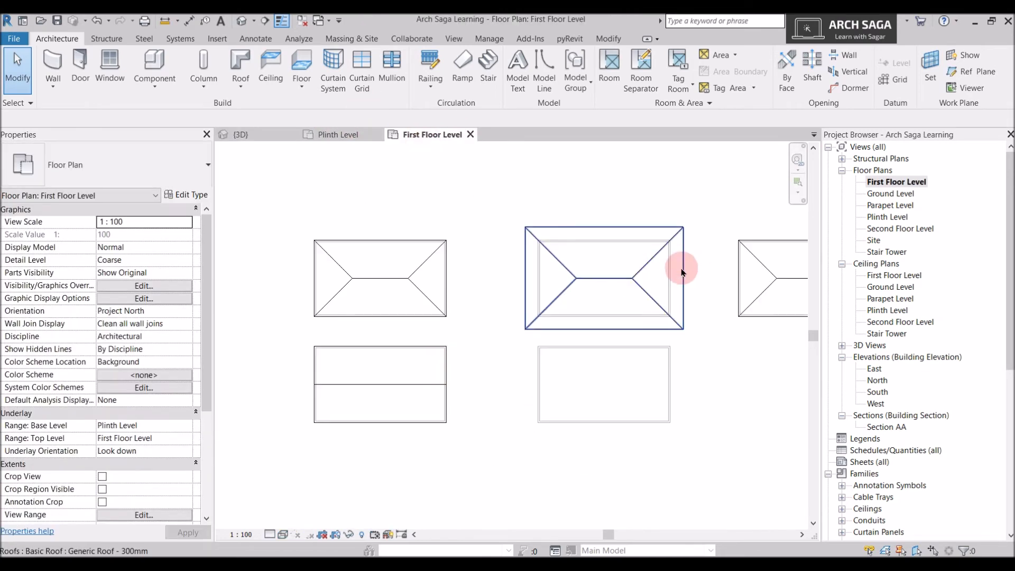
left_click(681, 272)
left_click(396, 357)
scroll(508, 356, "down", 3)
scroll(498, 288, "up", 3)
left_click(99, 22)
left_click(241, 90)
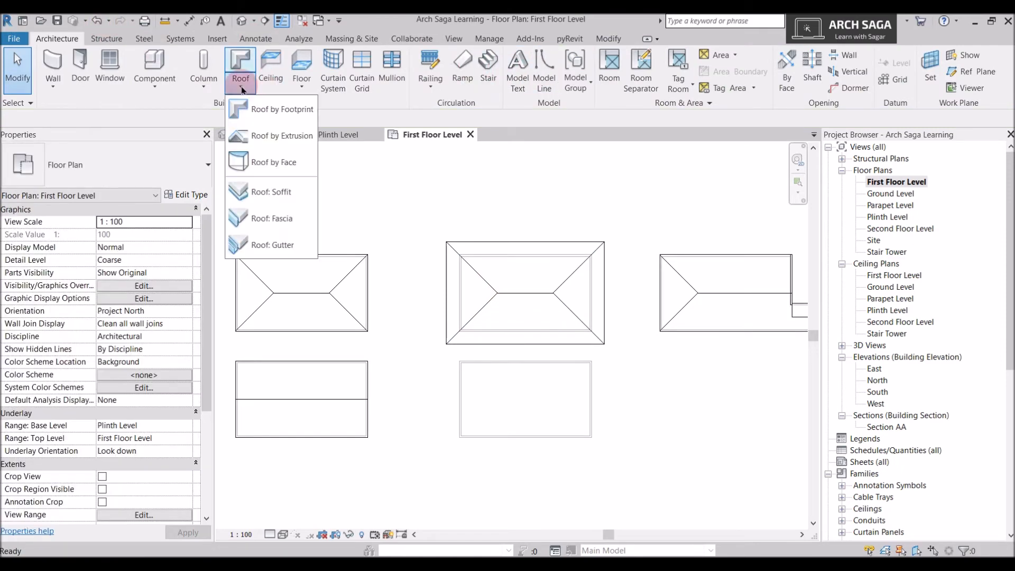
left_click(287, 108)
left_click(642, 57)
scroll(460, 364, "up", 4)
left_click(454, 301)
left_click(717, 453)
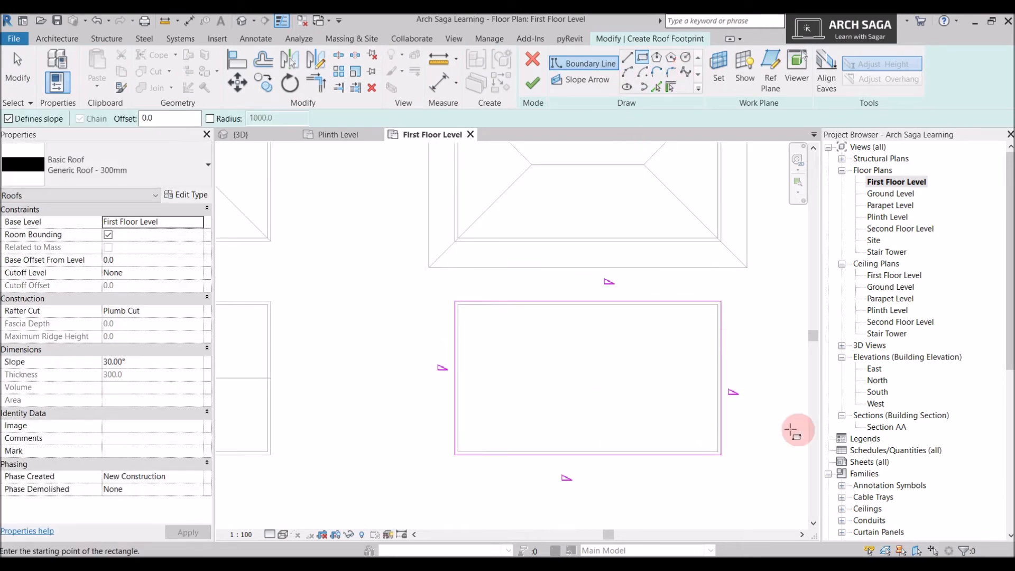
middle_click_drag(749, 421, 668, 403)
key("Escape")
key("Escape")
- Set the slope of the footprint's short east boundary line to 20°
left_click(639, 338)
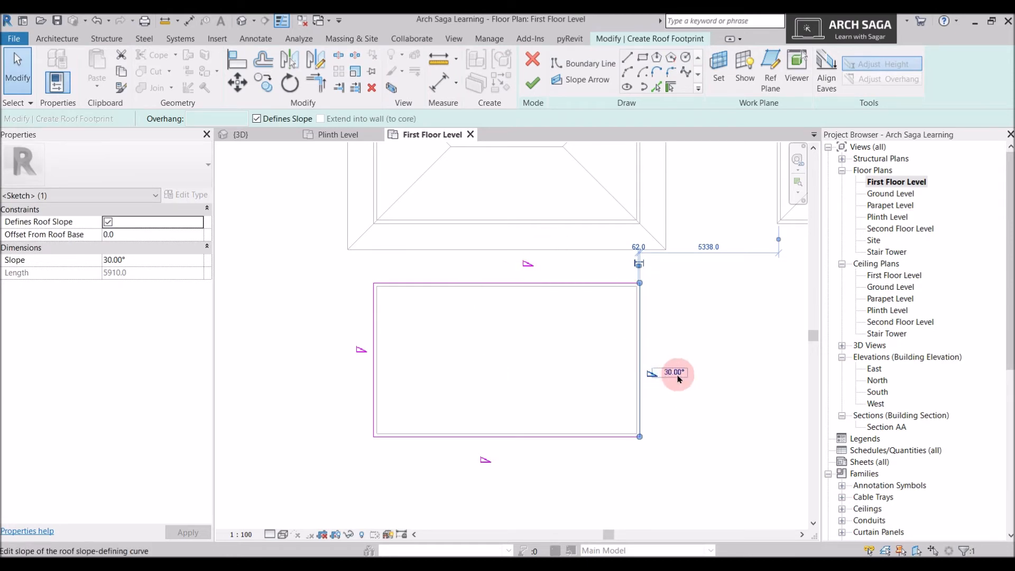
scroll(691, 391, "up", 2)
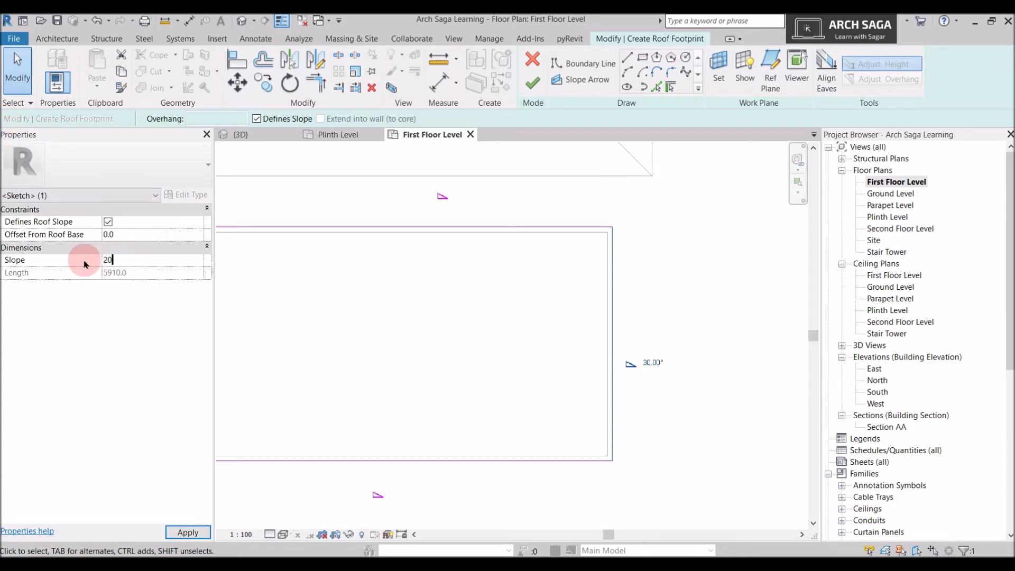
left_click(647, 299)
scroll(641, 346, "down", 2)
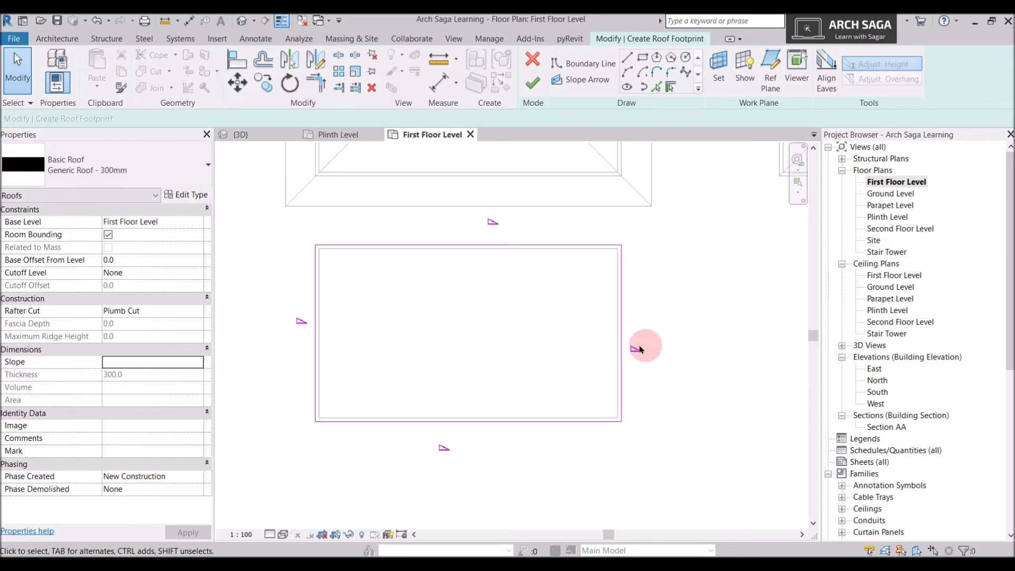
- Check the slopes of the other boundary lines and finish the roof footprint
left_click(557, 245)
left_click(293, 296)
left_click(316, 291)
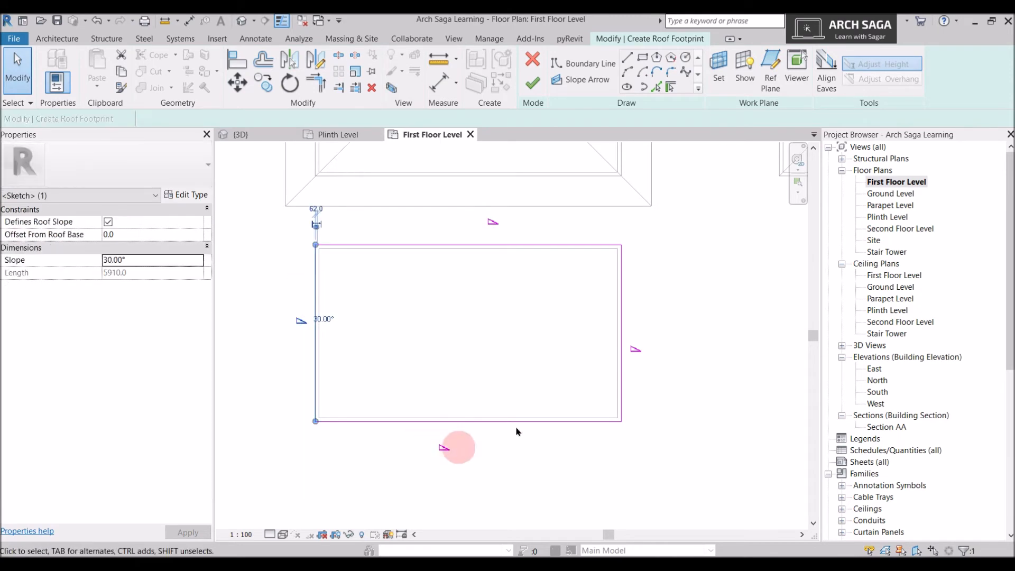
left_click(520, 427)
left_click(527, 420)
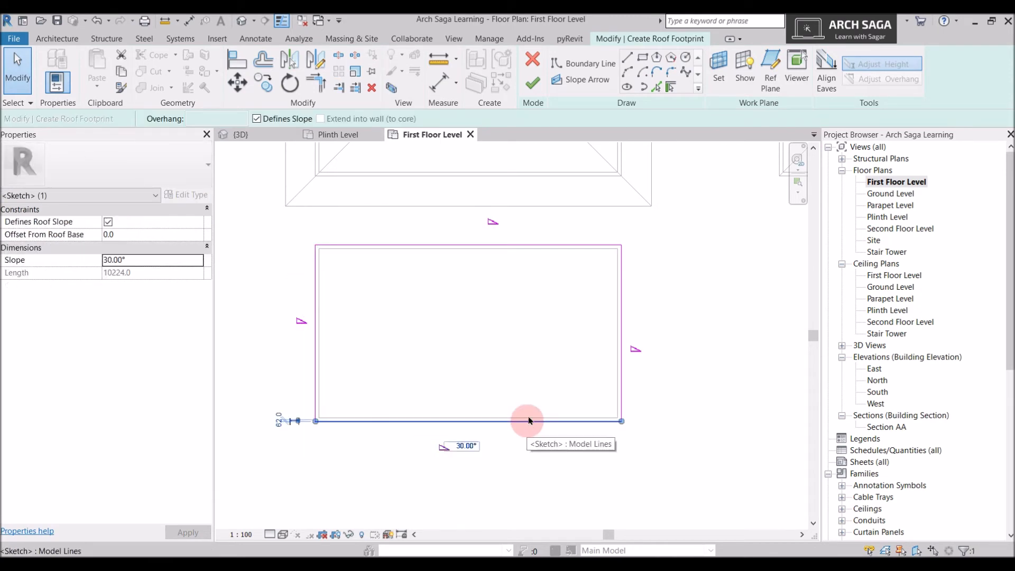
left_click(534, 83)
- Examine the new hip roof and its differently sloped ends in 3D
left_click(263, 144)
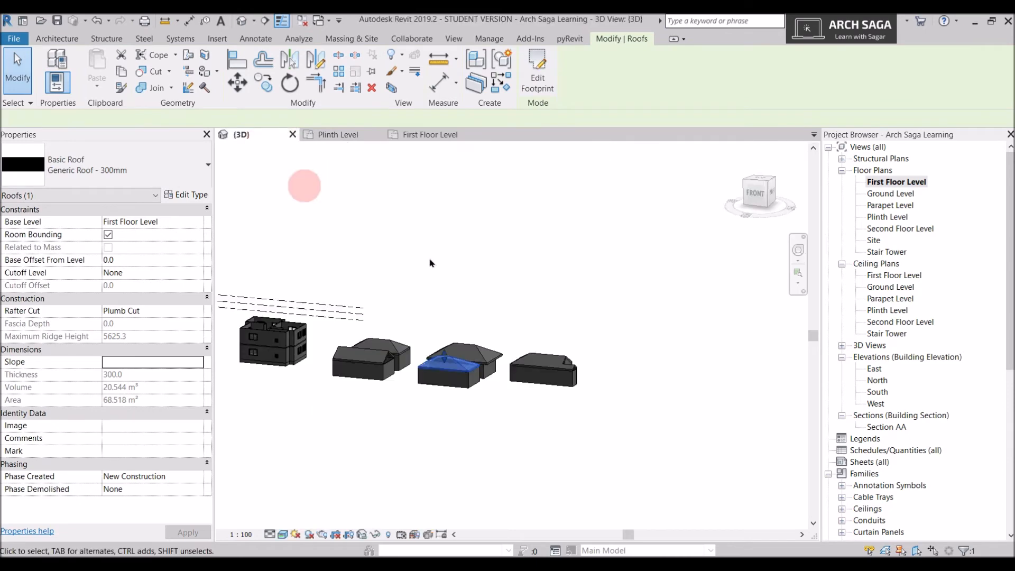
mouse_move(391, 369)
middle_mouse_down("shift")
mouse_move(415, 396)
mouse_move(407, 381)
middle_mouse_up("shift")
left_click(409, 381)
scroll(420, 377, "up", 4)
left_click(462, 297)
middle_click_drag(491, 297, 514, 257, "shift")
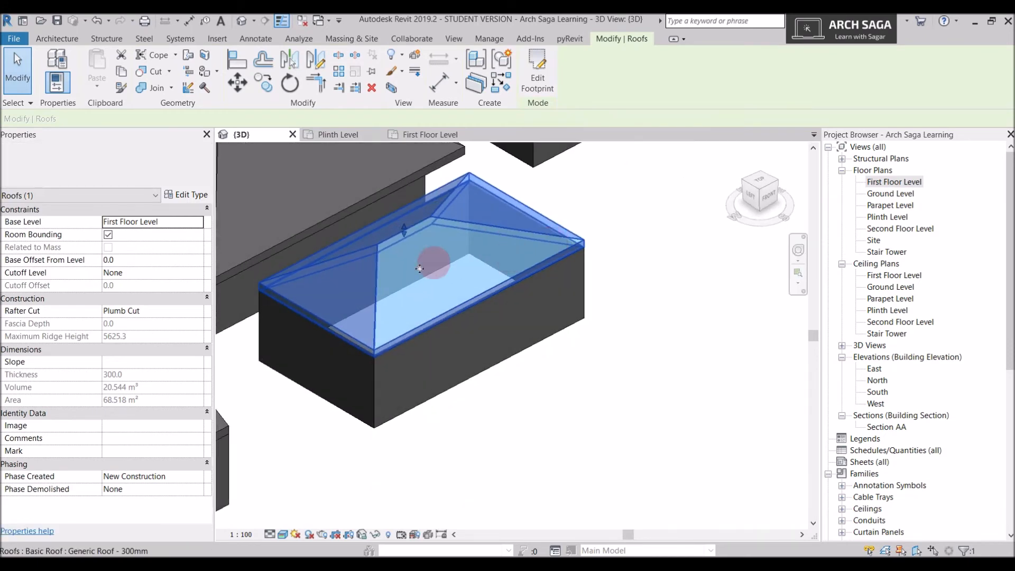
key("Escape")
scroll(420, 268, "up", 1)
left_click(524, 209)
middle_click_drag(501, 197, 375, 189, "shift")
- Edit the new roof's footprint on the First Floor Level plan, set the short west boundary line's slope to 20° and finish it
left_click(414, 133)
left_click(550, 301)
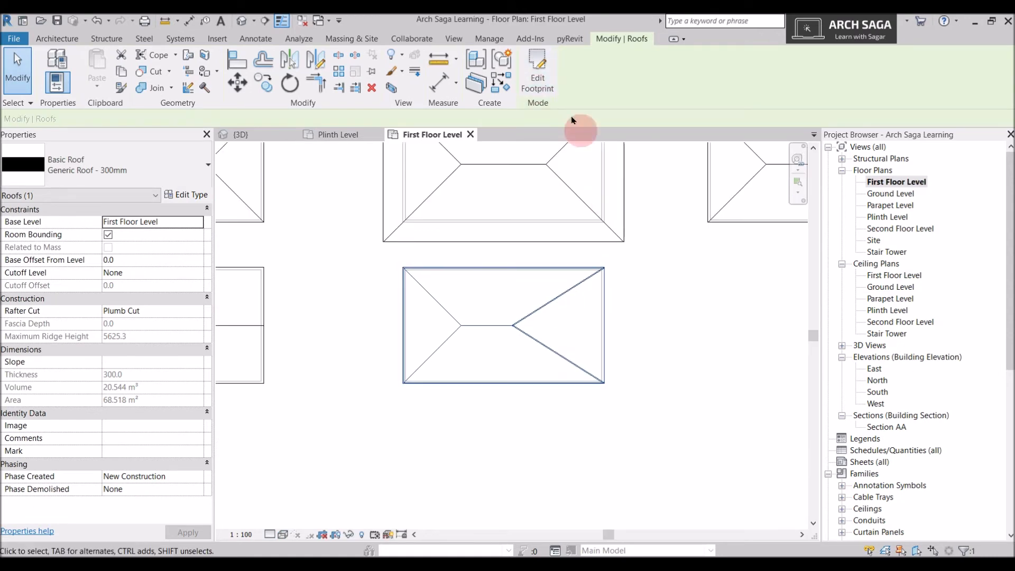
left_click(537, 68)
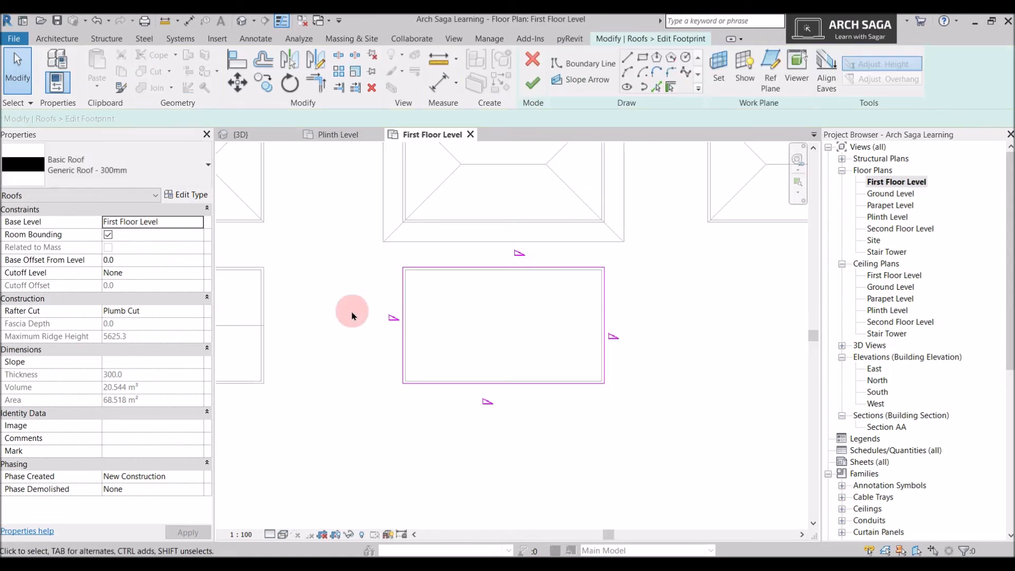
left_click(404, 285)
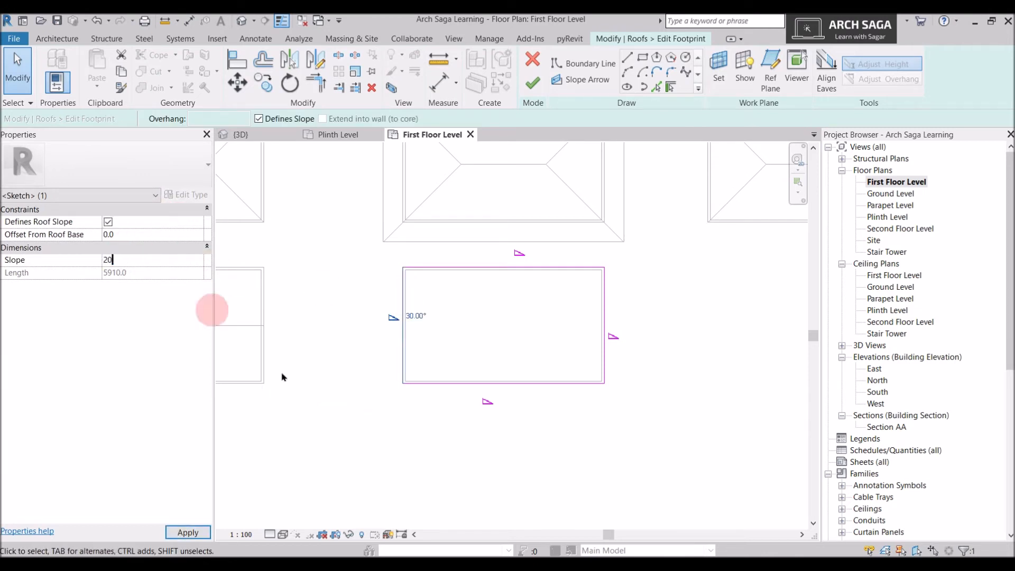
left_click(532, 83)
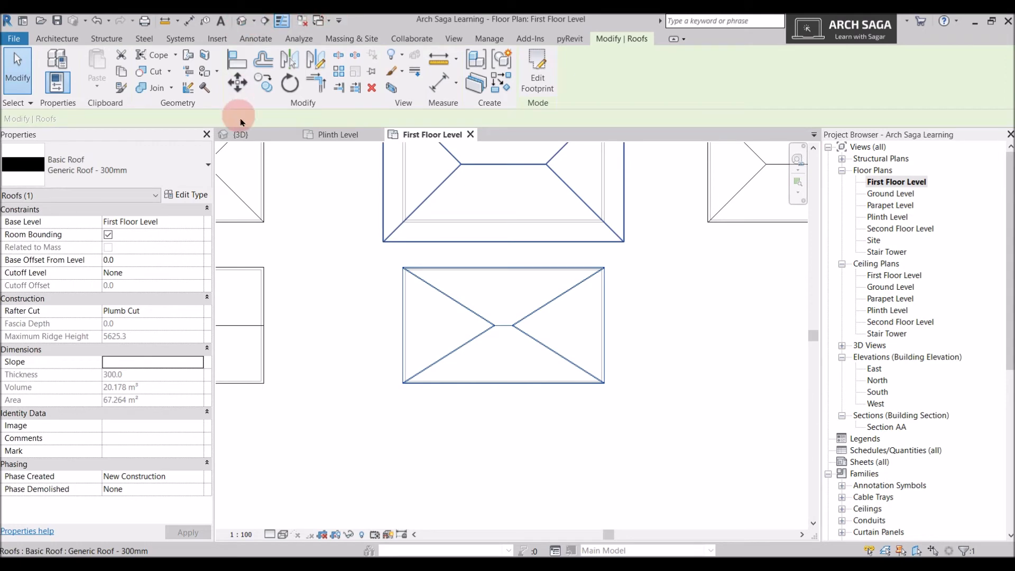
- Examine the edited hip roof with its two matching end slopes in 3D
left_click(240, 134)
middle_click_drag(529, 356, 492, 343, "shift")
scroll(528, 317, "up", 2)
left_click(536, 312)
middle_click_drag(541, 294, 436, 258, "shift")
scroll(431, 296, "down", 3)
left_click(426, 348)
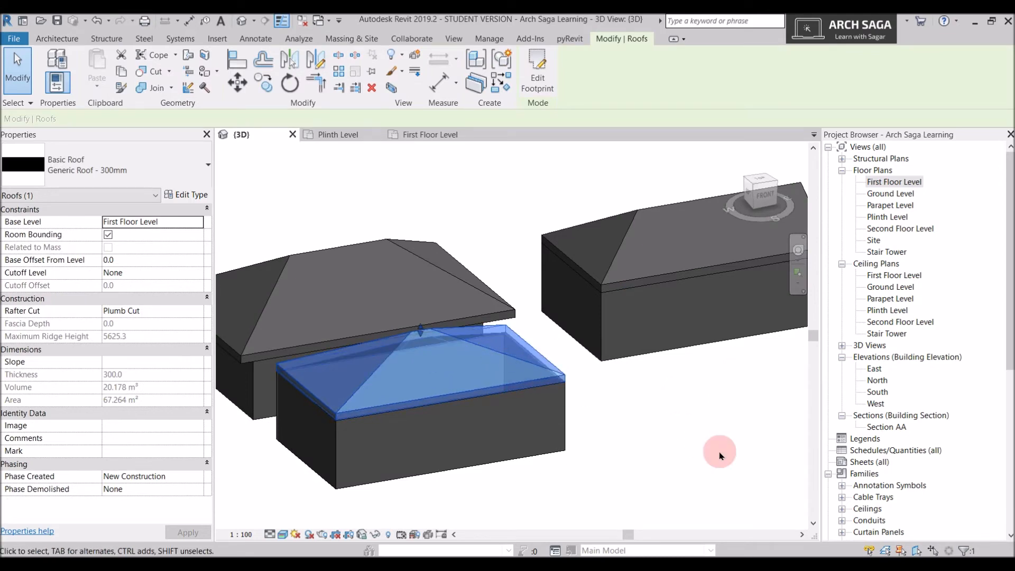
- Raise the hip roof's ridge with its shape handle to a maximum ridge height of about 6740 mm
scroll(453, 366, "up", 2)
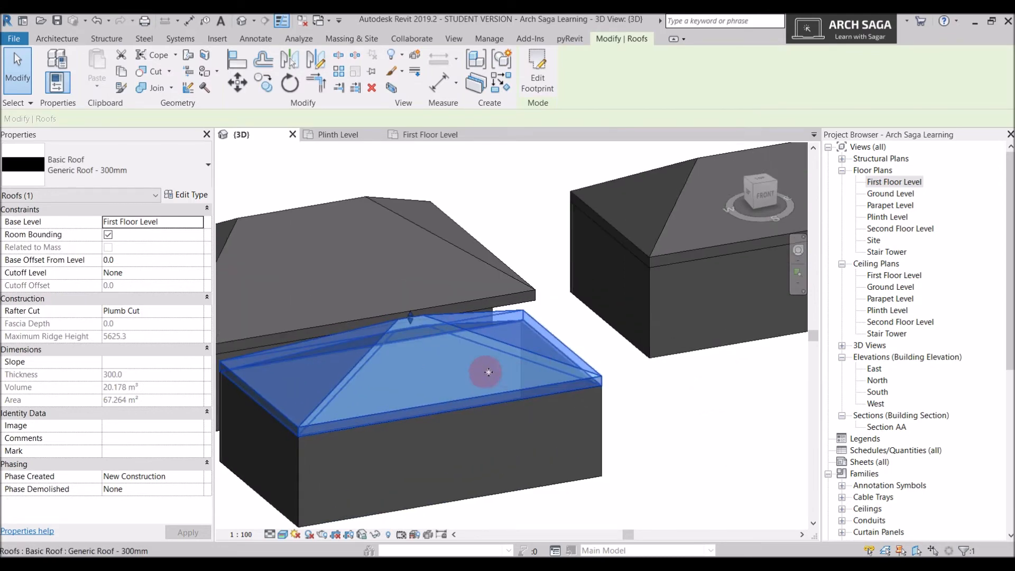
scroll(491, 371, "up", 5)
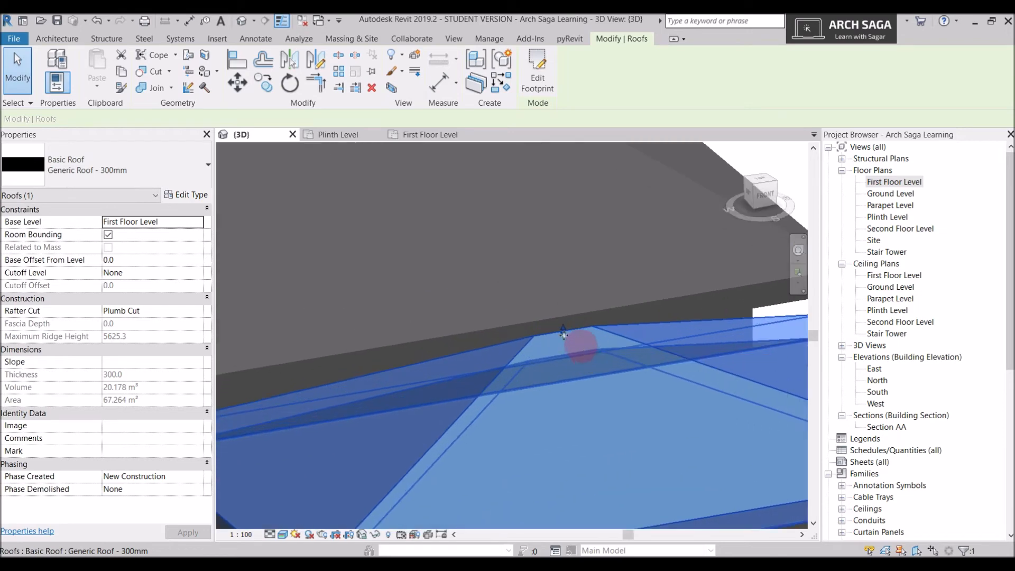
scroll(562, 321, "down", 3)
left_click_drag(563, 333, 579, 308)
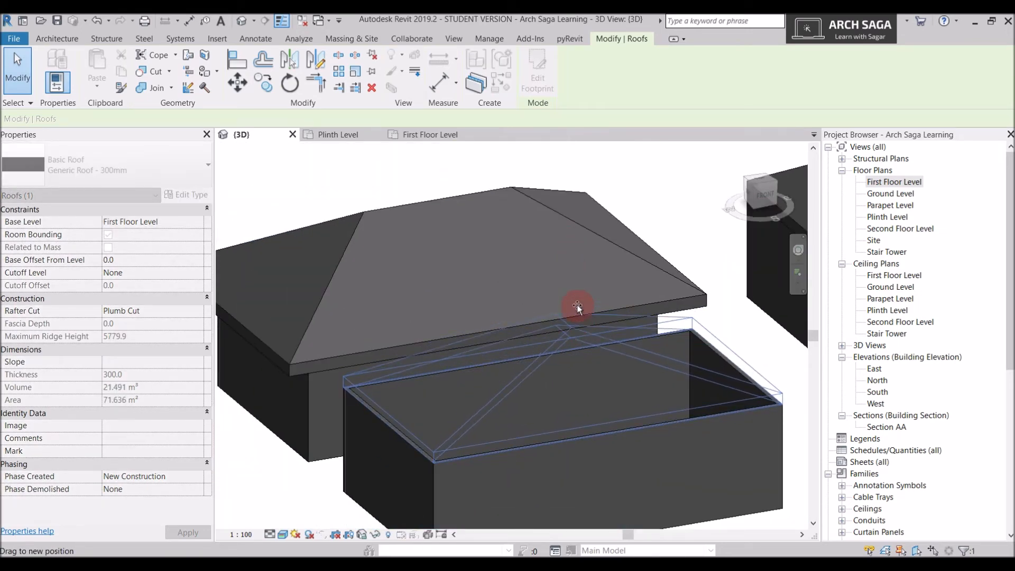
left_click(578, 280)
key("Escape")
left_click(561, 360)
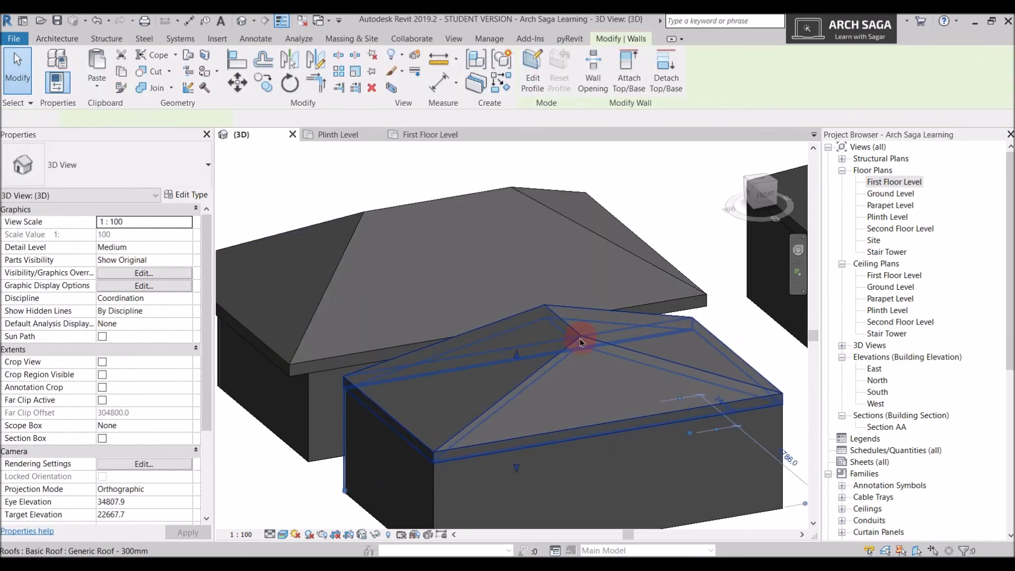
left_click(579, 338)
mouse_move(564, 321)
left_mouse_down()
mouse_move(569, 288)
mouse_move(583, 343)
mouse_move(563, 306)
left_mouse_up()
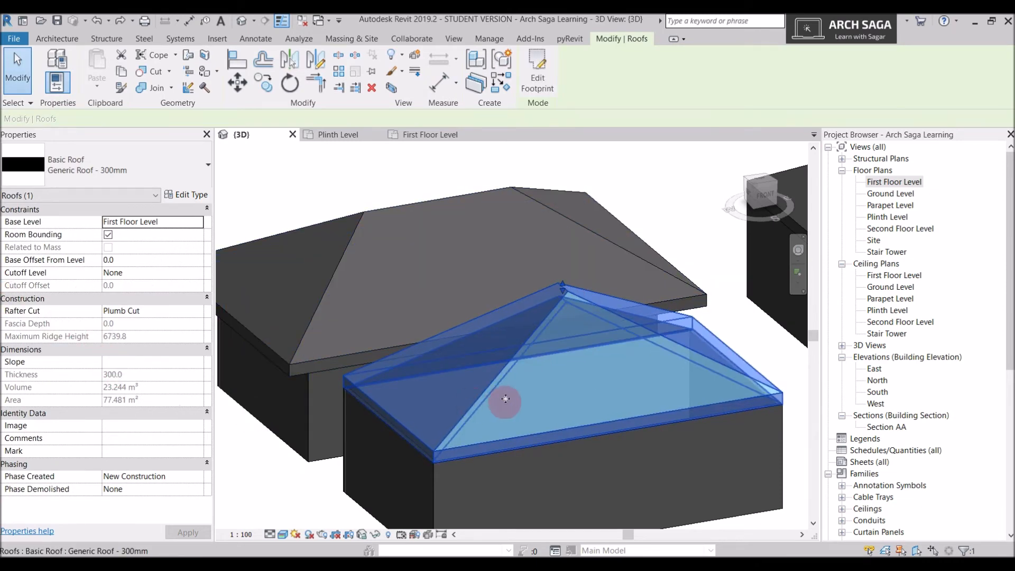
- Inspect the slope of the raised roof's short east boundary line in its footprint sketch and leave the sketch
left_click(417, 135)
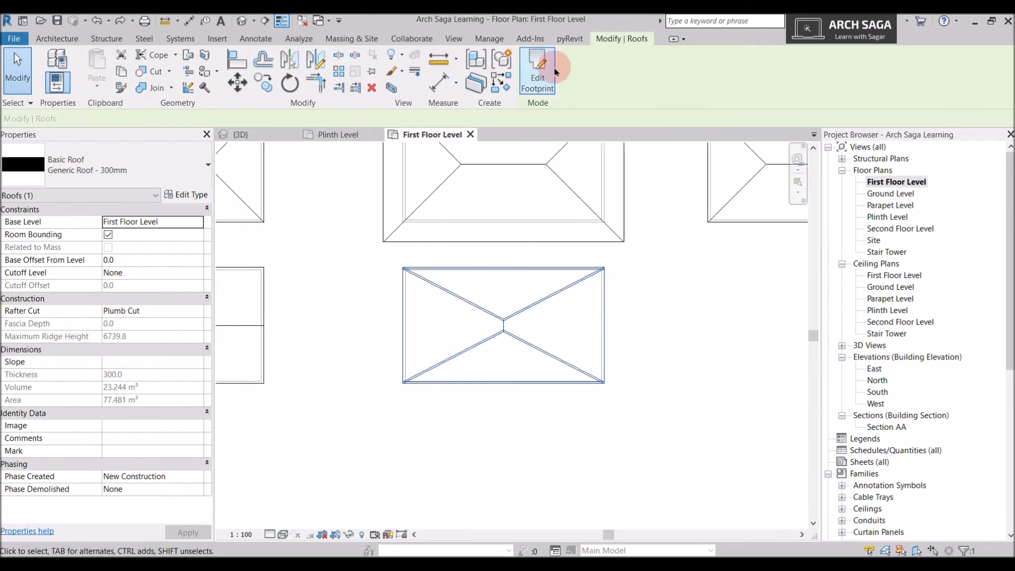
left_click(604, 317)
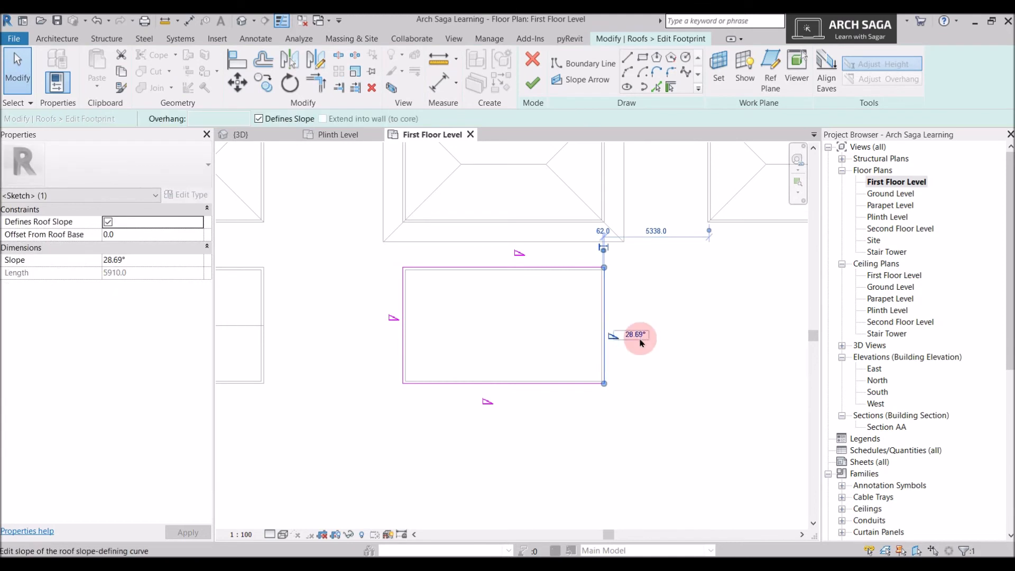
scroll(642, 364, "up", 2)
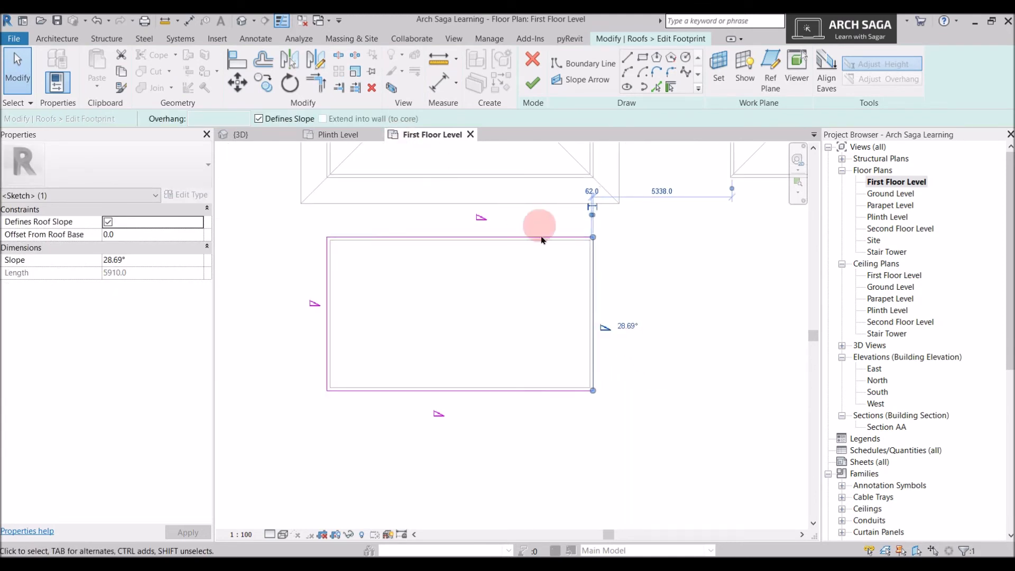
scroll(660, 365, "up", 2)
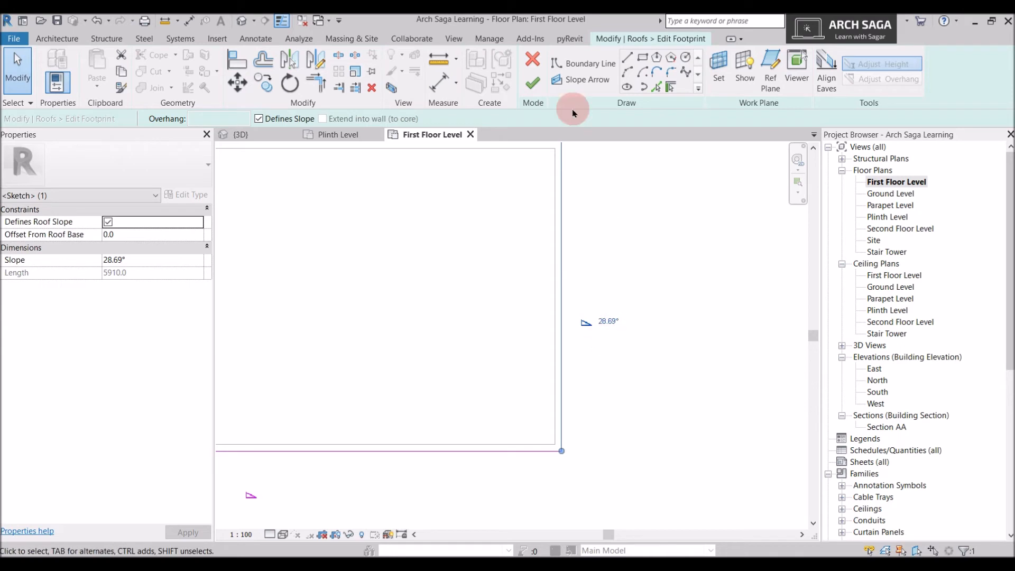
scroll(601, 306, "down", 1)
left_click(526, 95)
scroll(567, 220, "down", 1)
- Look over all the roofed enclosures and the main building together in 3D
left_click(341, 134)
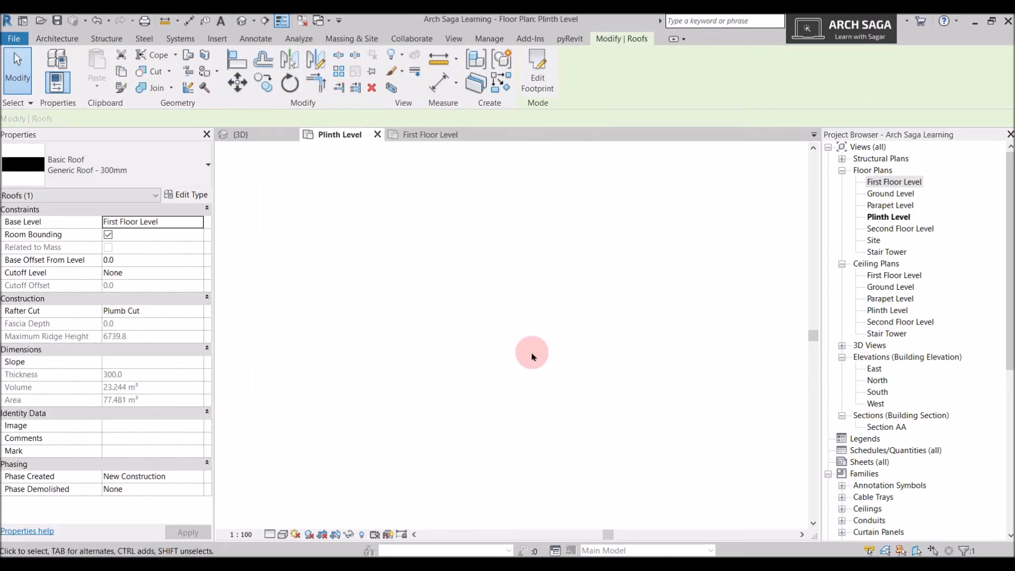
left_click(271, 139)
middle_click_drag(641, 344, 464, 284, "shift")
left_click(511, 291)
scroll(606, 385, "up", 1)
middle_click_drag(748, 379, 591, 397)
scroll(606, 385, "down", 2)
scroll(591, 398, "up", 2)
scroll(609, 400, "down", 3)
middle_click_drag(453, 397, 540, 436)
scroll(353, 370, "up", 2)
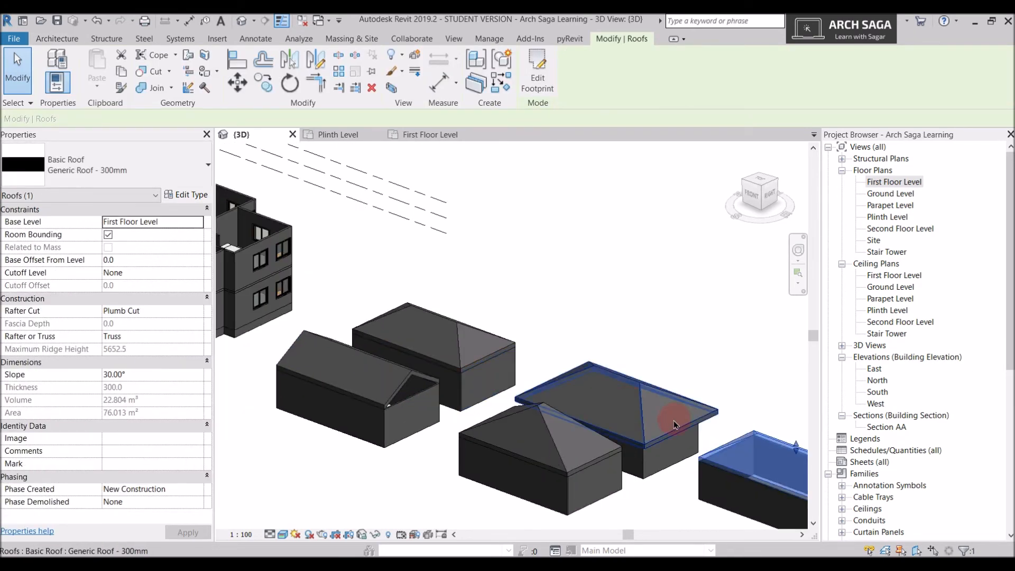
scroll(673, 421, "down", 1)
middle_click_drag(671, 419, 558, 407)
middle_click_drag(365, 354, 570, 442)
left_click(363, 165)
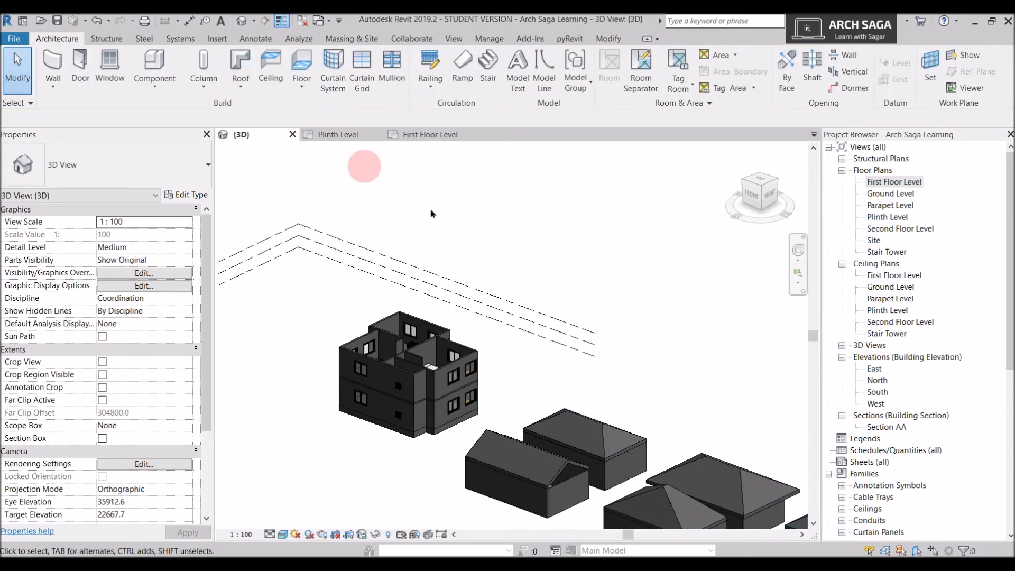
- Open the Second Floor Level floor plan and set its underlay base level to First Floor Level
scroll(346, 275, "up", 4)
middle_click_drag(443, 302, 455, 227, "shift")
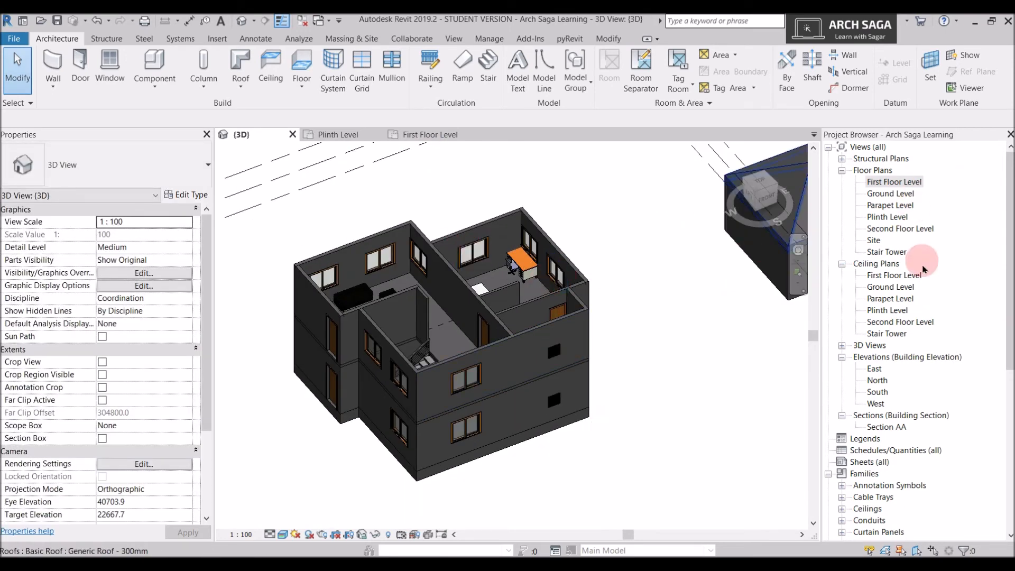
double_click(911, 230)
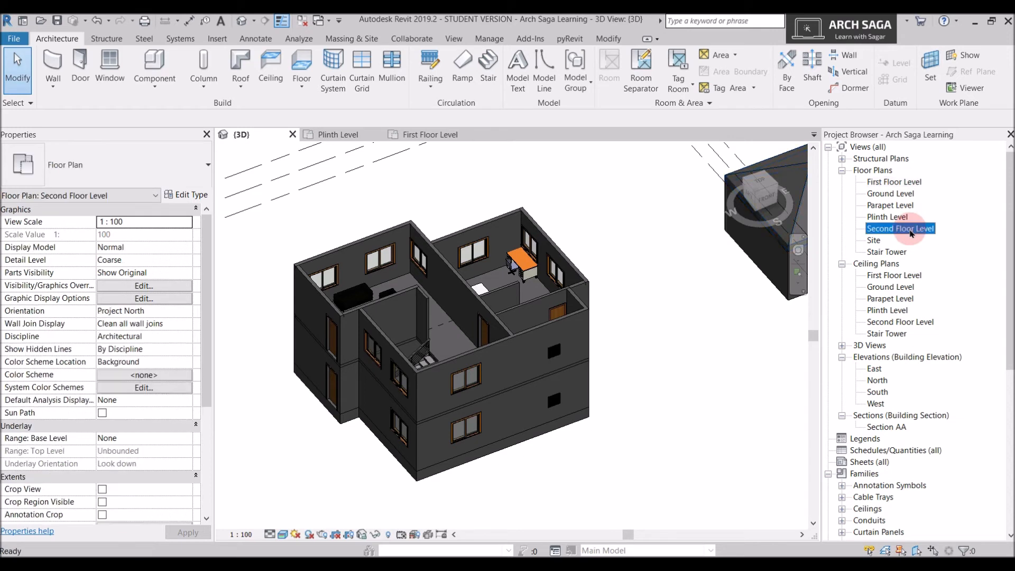
middle_click_drag(428, 325, 533, 338)
scroll(502, 335, "up", 2)
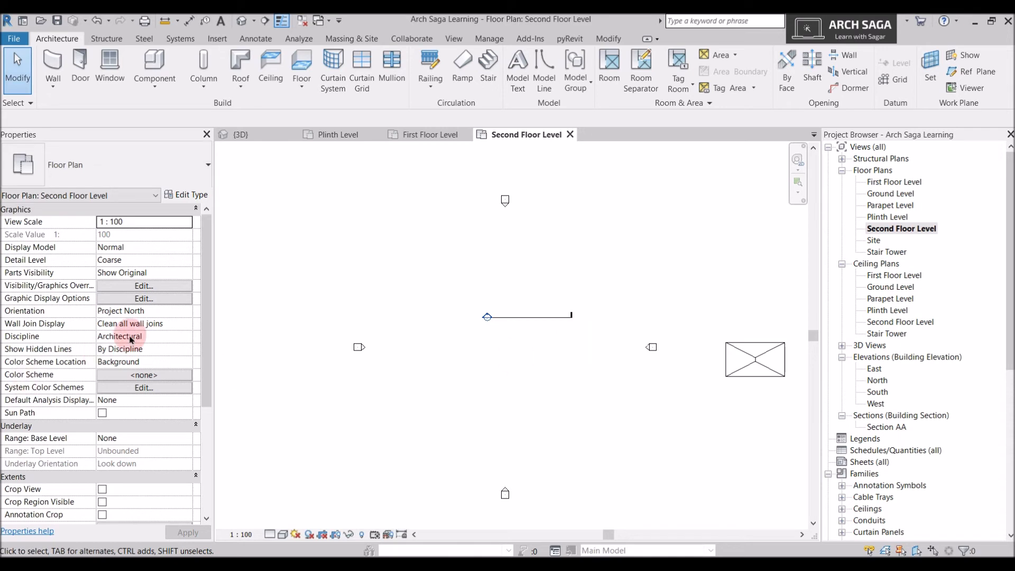
scroll(131, 339, "down", 5)
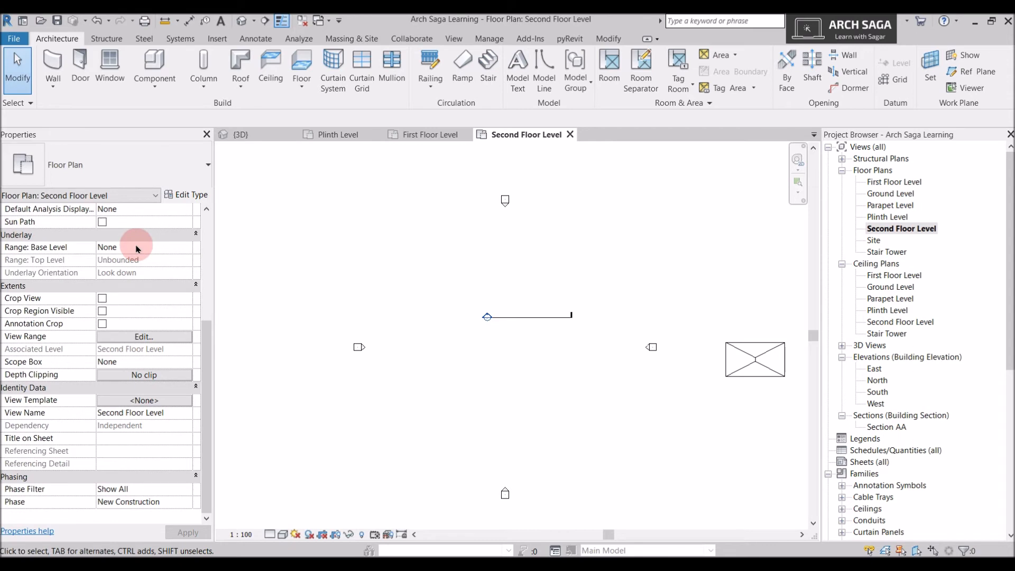
left_click(186, 247)
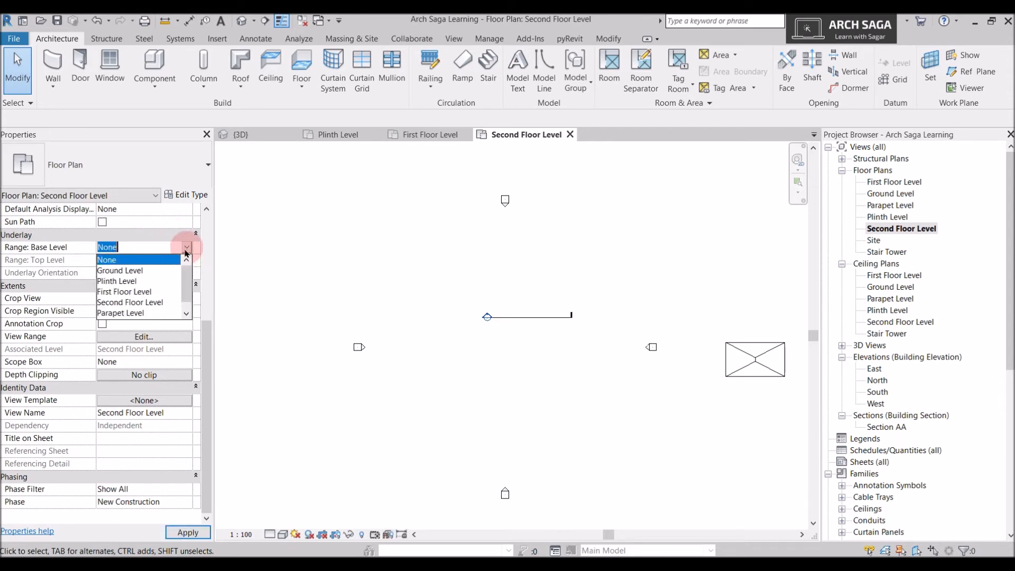
left_click(148, 293)
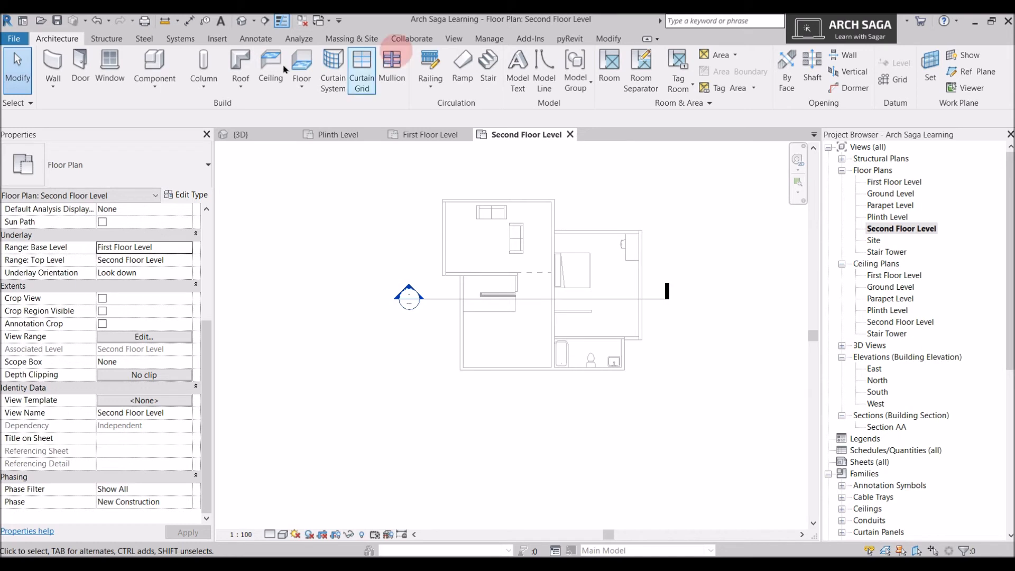
- Start a footprint roof on the main building with slope-defining boundary lines picked along the sofa room's and bedroom's north and east walls
left_click(253, 86)
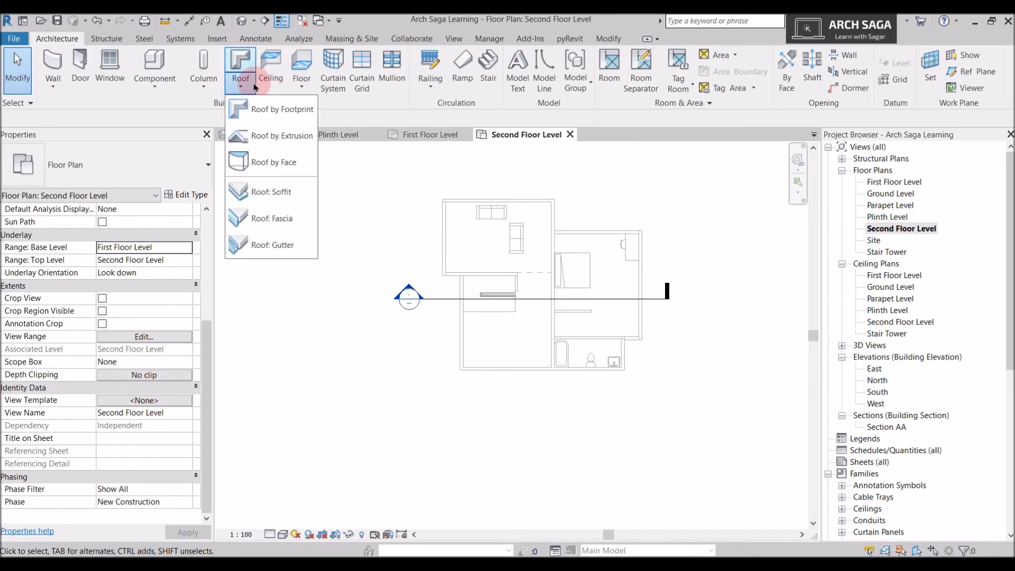
left_click(280, 108)
left_click(627, 62)
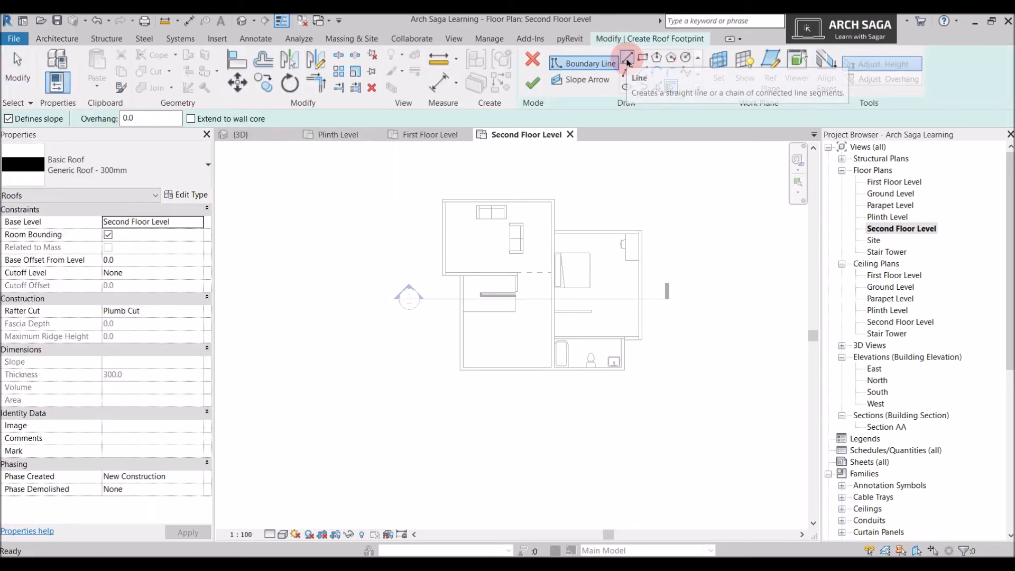
scroll(466, 177, "up", 2)
left_click(657, 88)
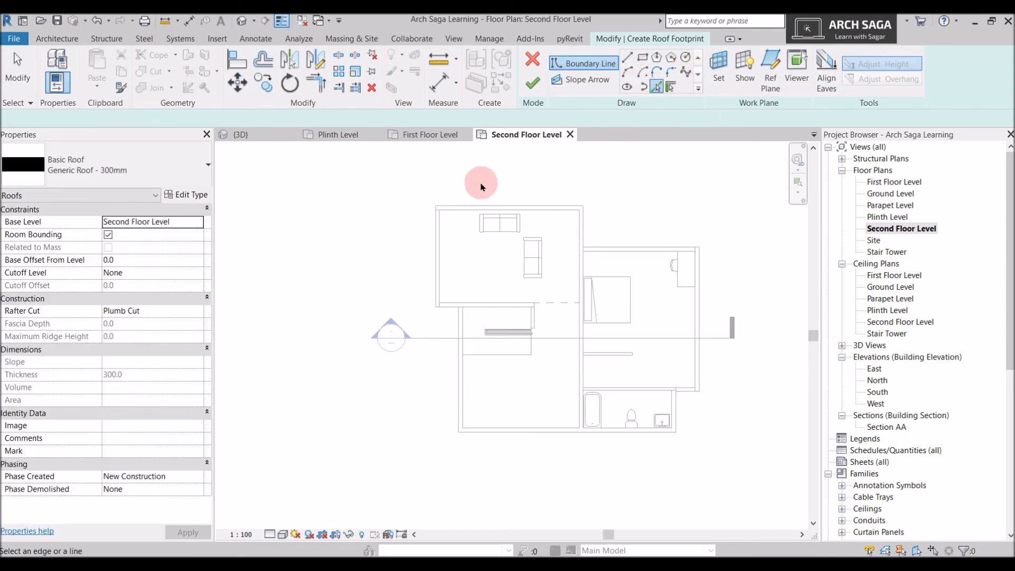
scroll(481, 183, "up", 2)
left_click(506, 214)
left_click(616, 243)
left_click(649, 269)
left_click(764, 353)
middle_click_drag(753, 459, 746, 319)
scroll(745, 319, "up", 2)
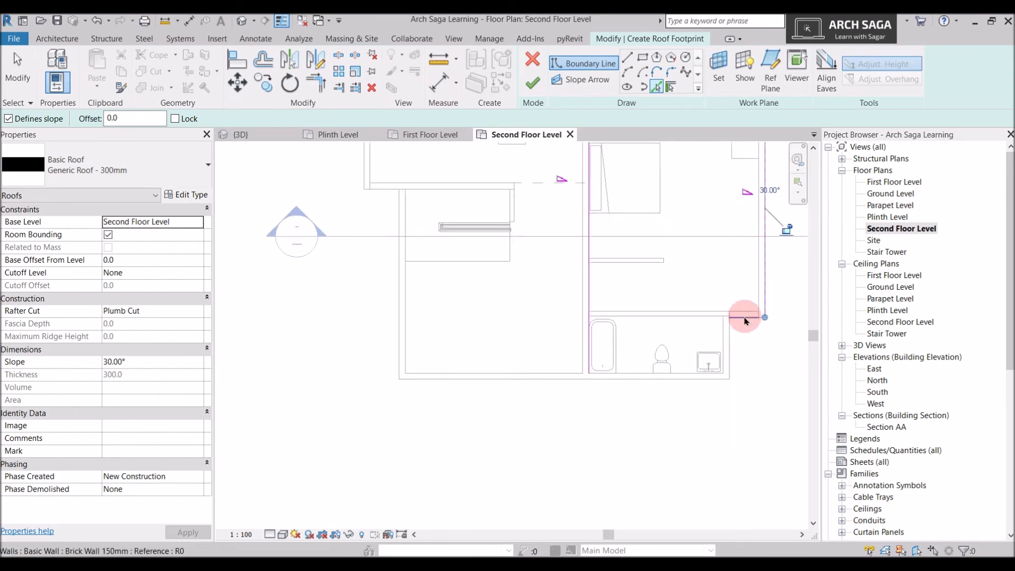
left_click(744, 318)
left_click(682, 389)
left_click(349, 329)
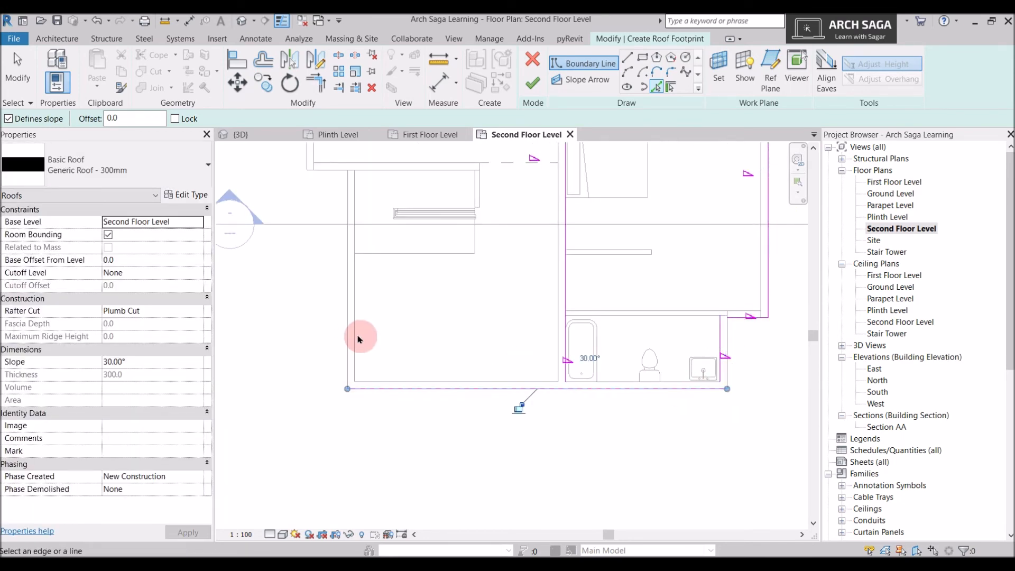
middle_click_drag(344, 204, 383, 300)
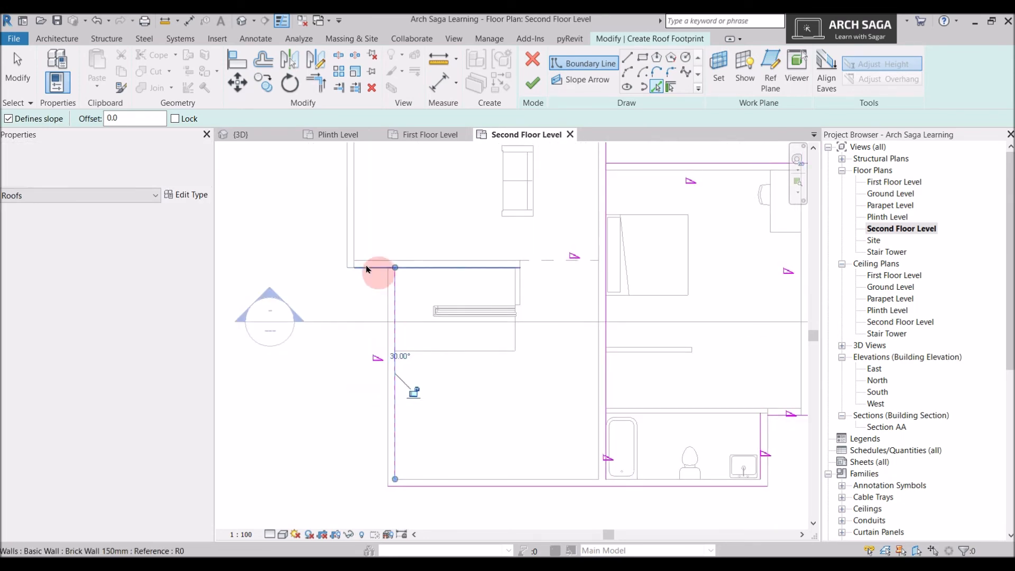
scroll(489, 300, "down", 1)
key("ctrl+z")
key("ctrl+z")
key("ctrl+z")
key("ctrl+z")
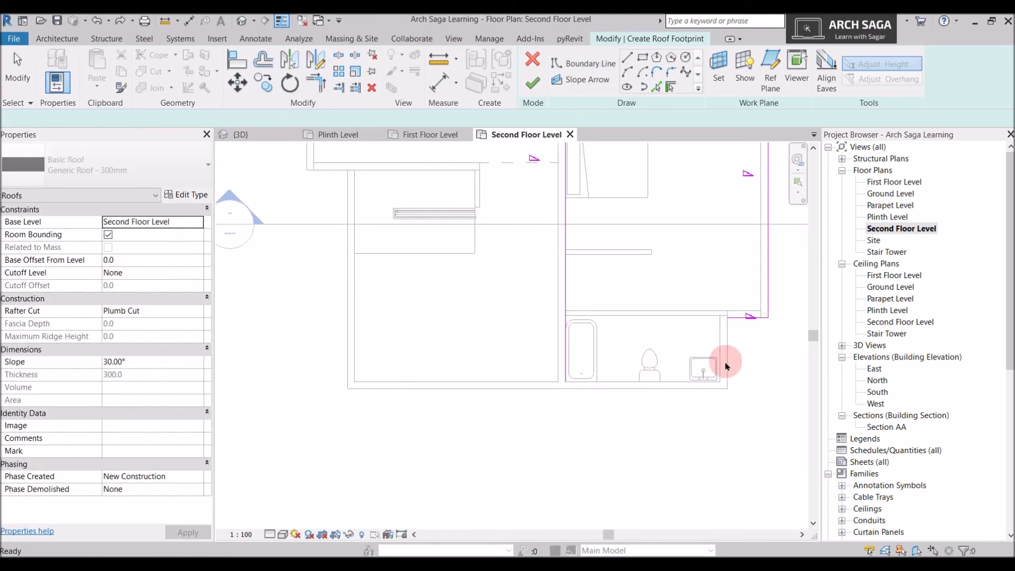
- Pick the remaining slope-defining roof boundary lines along the outer faces of the bathroom, the south wall and the stepped west walls
middle_click_drag(673, 370, 622, 385)
left_click(656, 86)
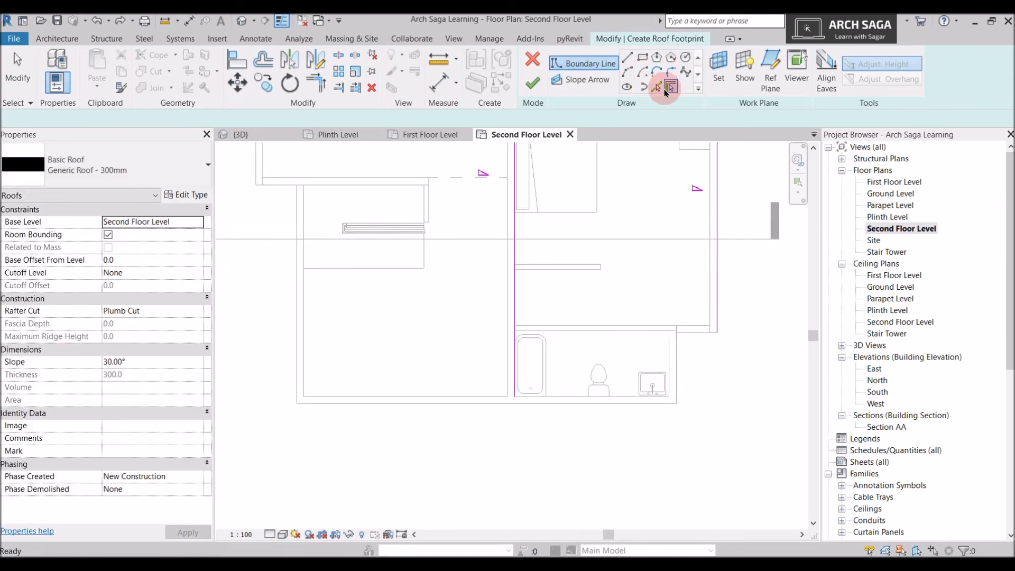
left_click(706, 334)
left_click(677, 370)
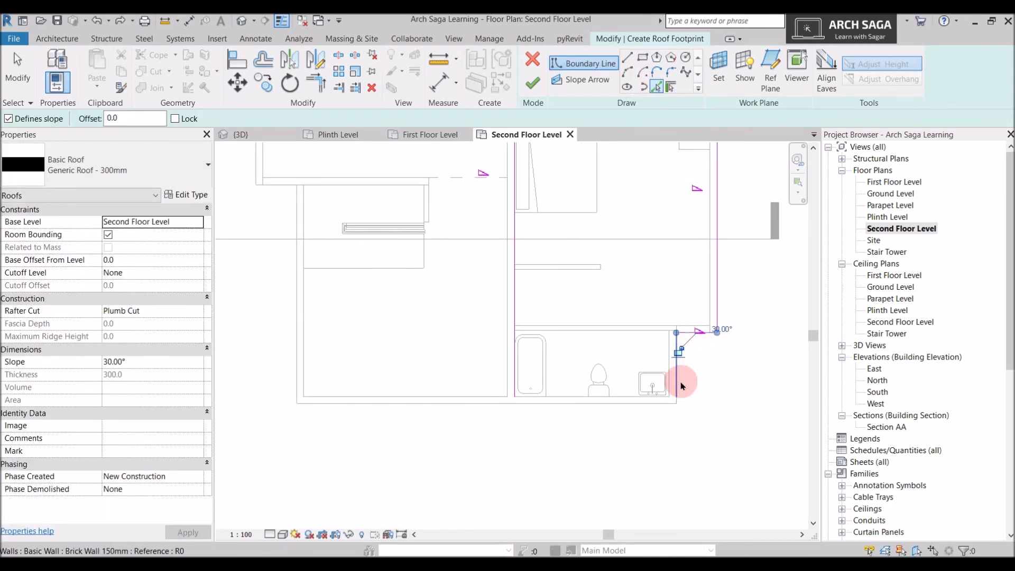
left_click(646, 408)
middle_click_drag(294, 316, 398, 351)
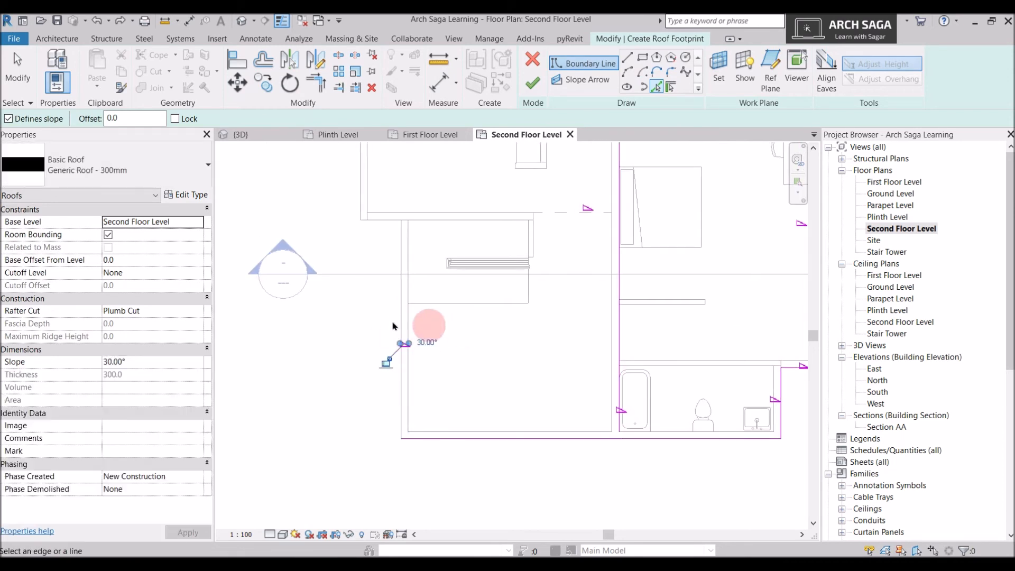
middle_click_drag(386, 220, 430, 370)
left_click(447, 390)
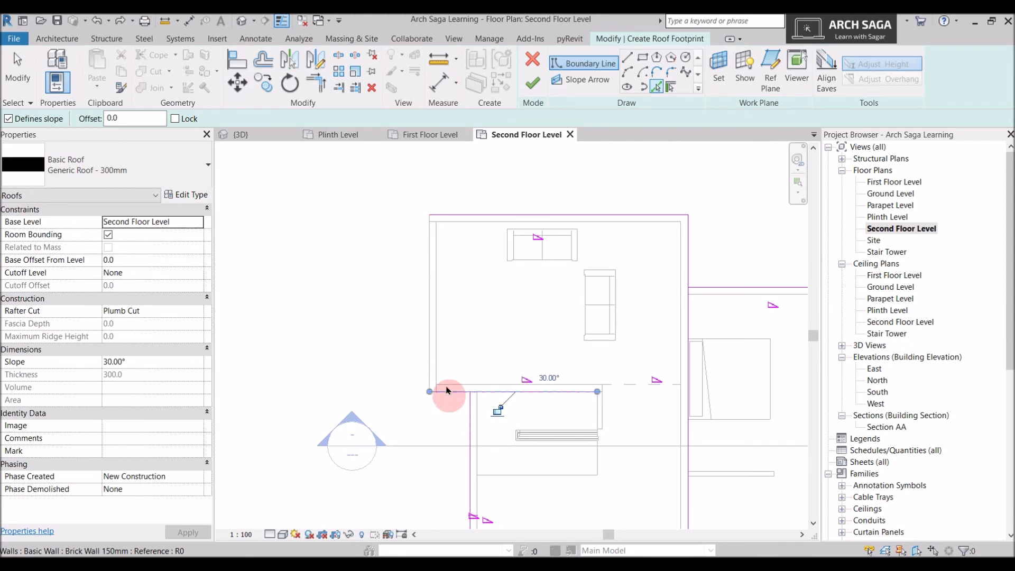
left_click(430, 317)
- Trim the sofa room's east boundary line to meet the bedroom's north boundary line
scroll(482, 340, "down", 1)
middle_click_drag(720, 452, 528, 338)
scroll(576, 272, "down", 1)
middle_click_drag(586, 263, 591, 383)
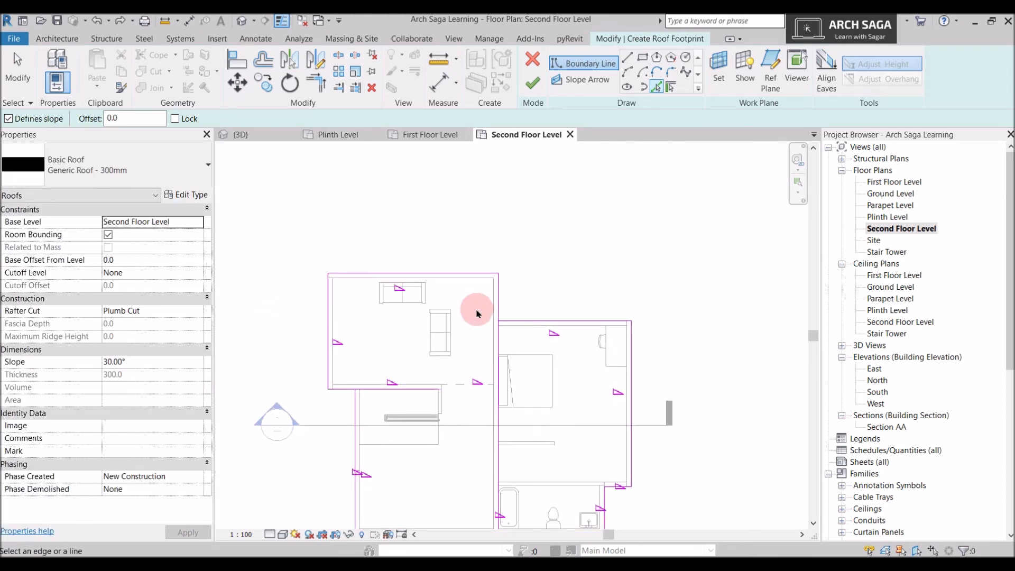
scroll(475, 314, "up", 2)
key("t")
key("r")
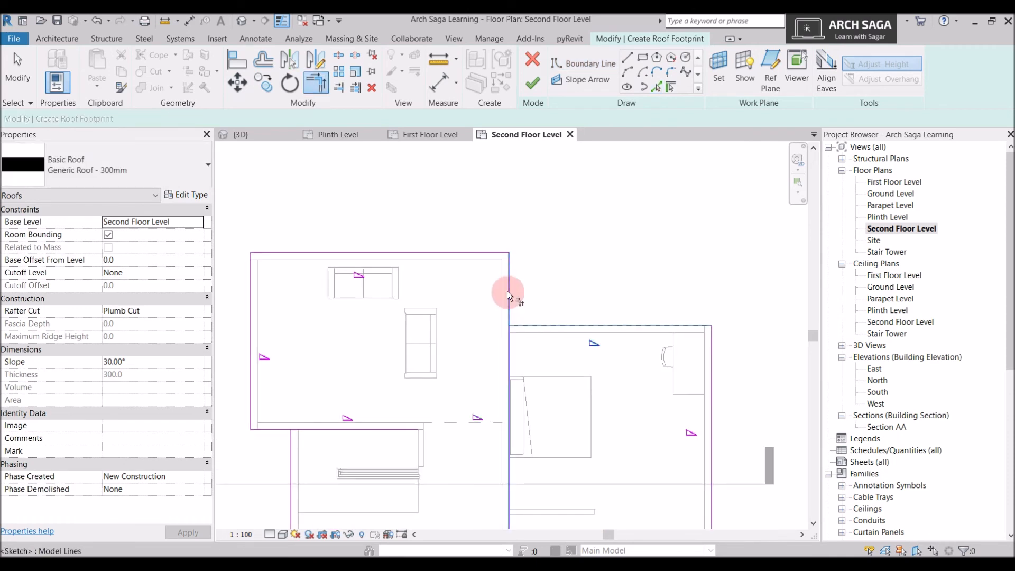
- Trim the roof boundary into closed corners at the southwest and at the step in the west wall
scroll(582, 338, "down", 2)
middle_click_drag(591, 341, 547, 257)
scroll(588, 446, "up", 2)
left_click(381, 424)
scroll(529, 425, "down", 1)
middle_click_drag(575, 427, 721, 428)
left_click(399, 369)
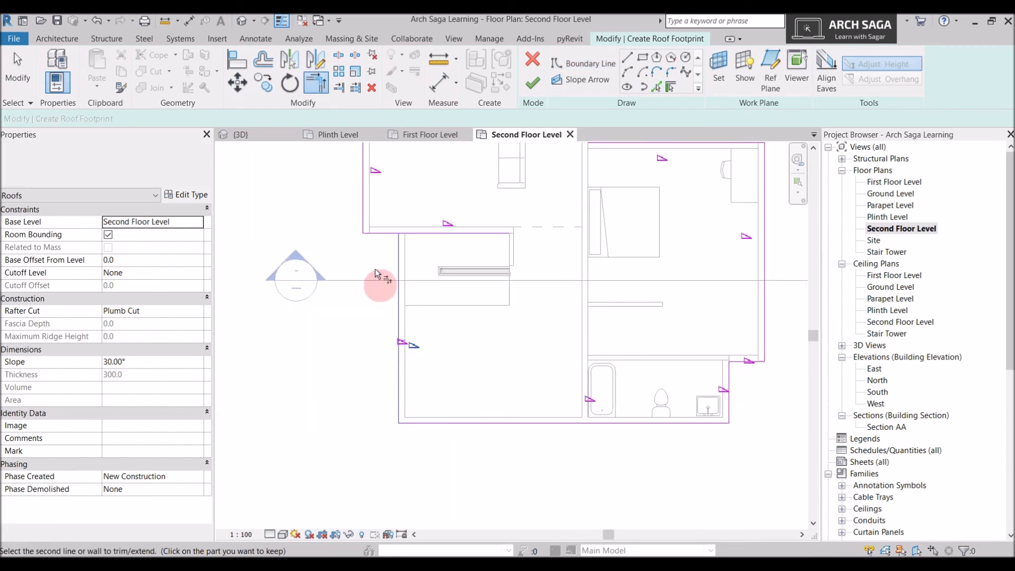
left_click(381, 231)
scroll(485, 449, "down", 2)
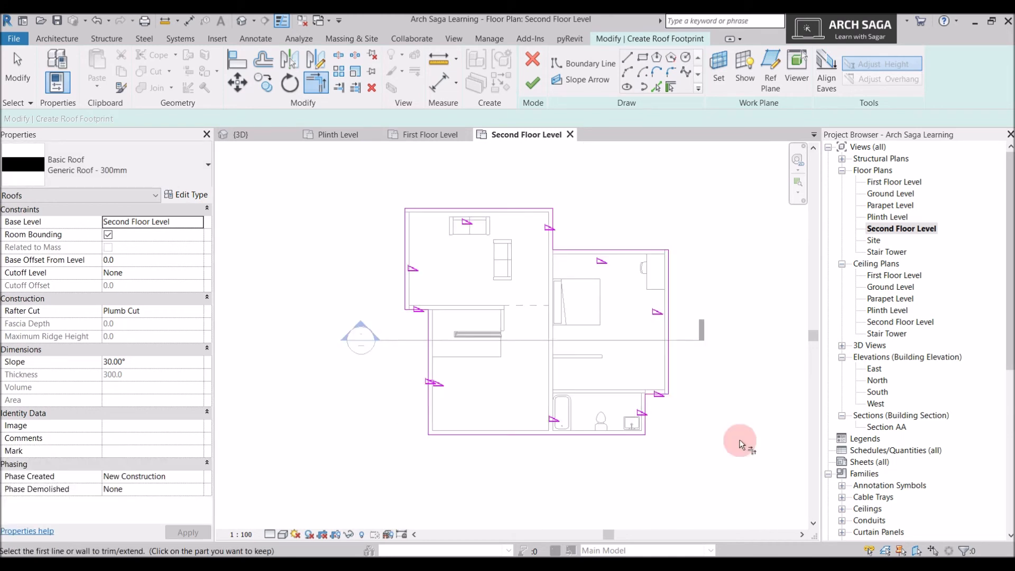
- Delete the stray boundary line on the west edge and finish the roof without attaching the highlighted walls
key("Escape")
scroll(441, 387, "up", 2)
left_click(431, 383)
key("Delete")
scroll(273, 374, "down", 2)
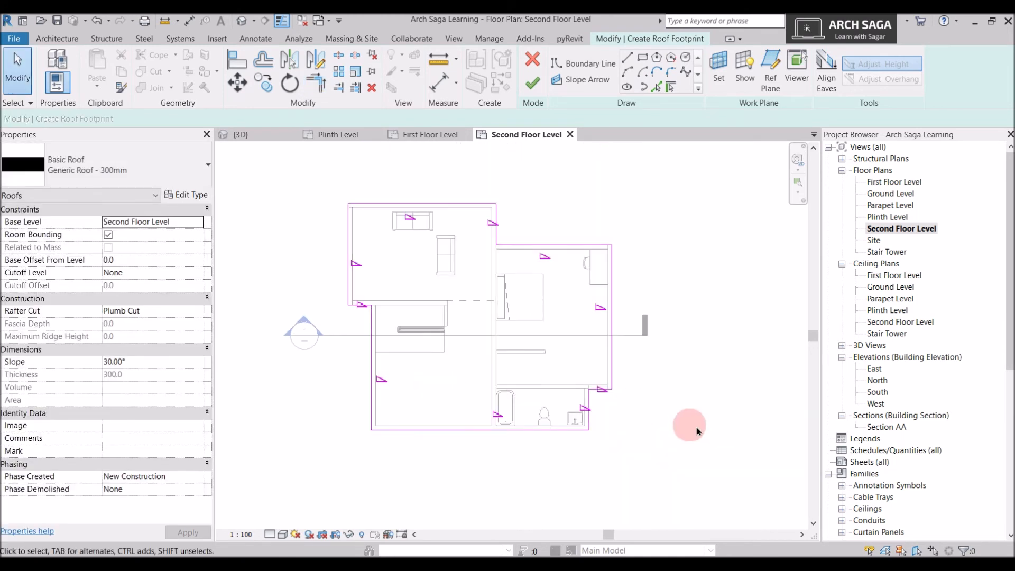
left_click(533, 72)
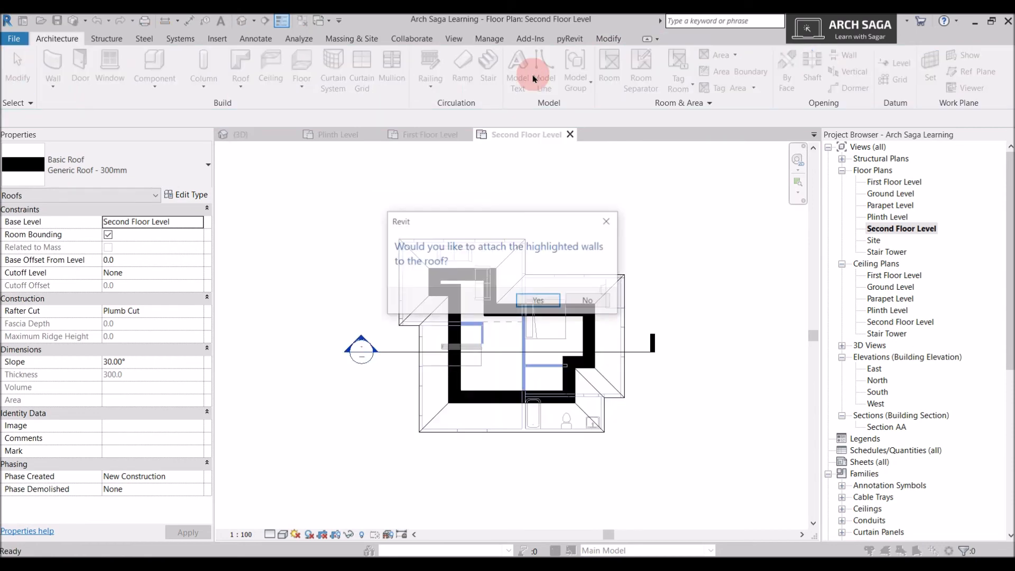
left_click(589, 301)
- Examine the main building's new hip roof from several sides in 3D
left_click(241, 134)
middle_click_drag(550, 312, 410, 292, "shift")
left_click(410, 293)
scroll(473, 304, "up", 2)
middle_click_drag(473, 304, 446, 300, "shift")
scroll(333, 322, "up", 3)
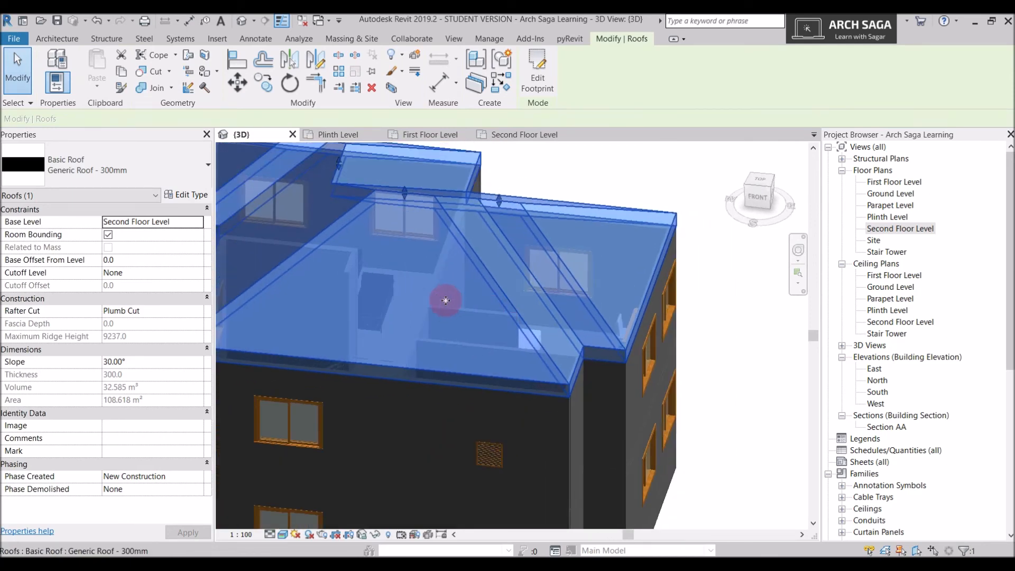
scroll(445, 300, "up", 2)
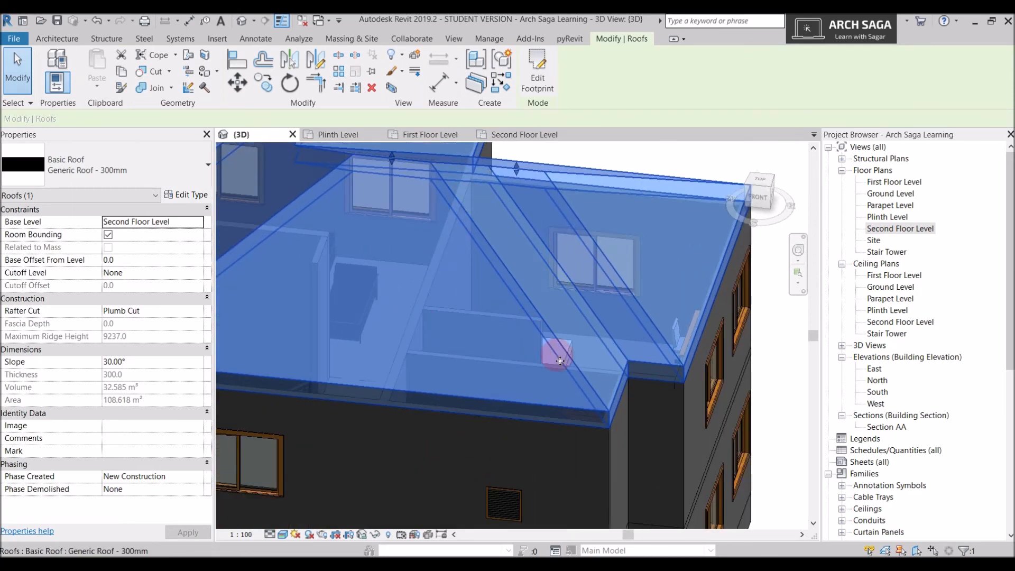
scroll(559, 361, "down", 3)
middle_click_drag(616, 351, 338, 286, "shift")
middle_click_drag(566, 297, 390, 289, "shift")
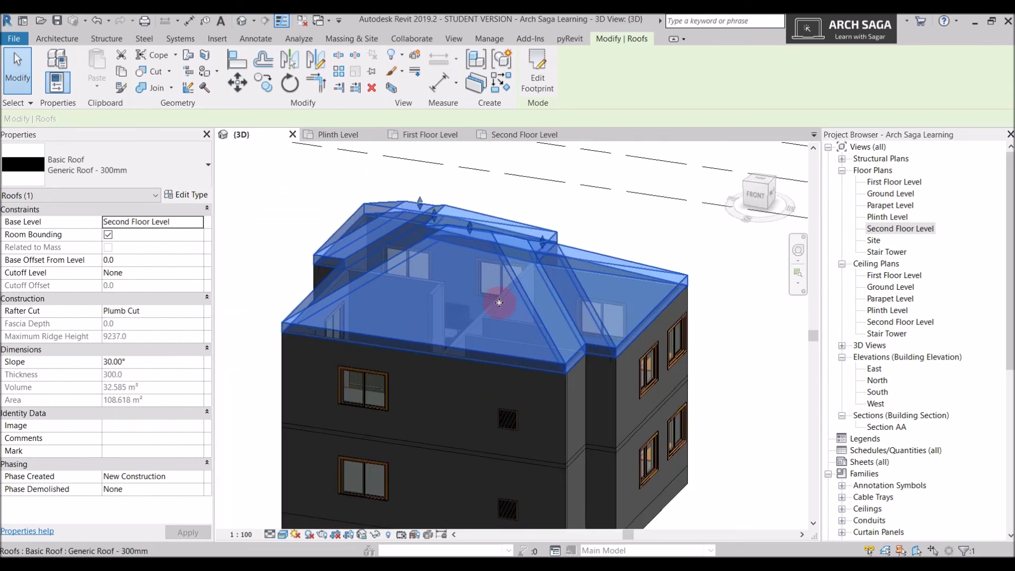
scroll(494, 301, "down", 2)
scroll(491, 284, "up", 2)
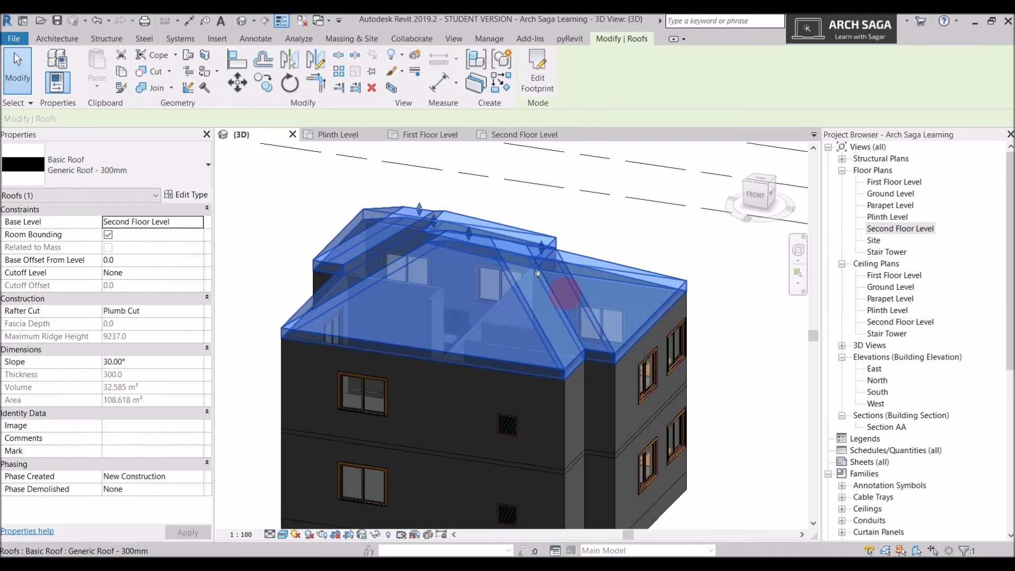
middle_click_drag(552, 384, 529, 369, "shift")
left_click(338, 138)
left_click(238, 134)
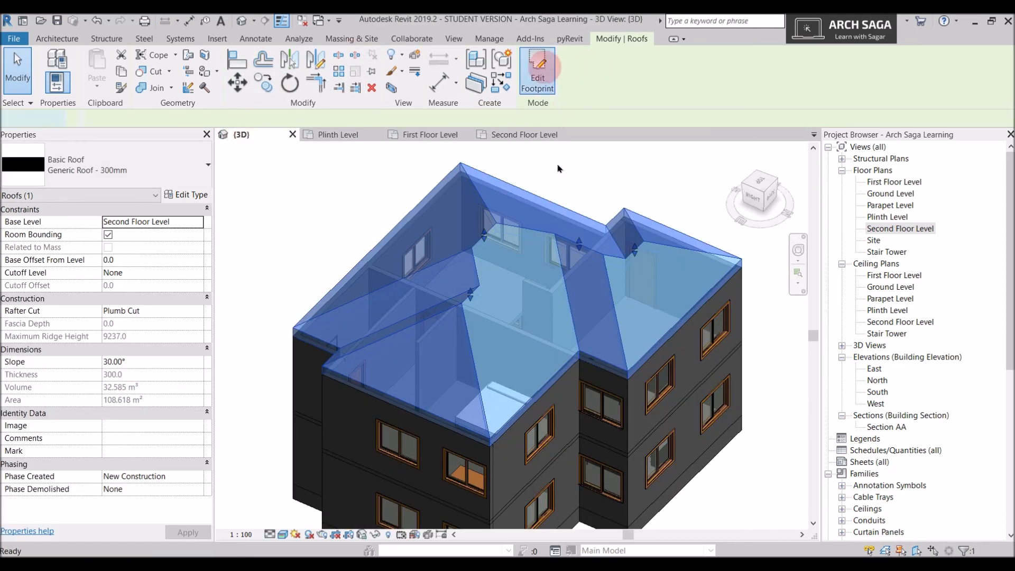
- Edit the roof footprint so the bedroom's and bathroom's east boundary lines no longer define slope, and finish the sketch
left_click(544, 67)
scroll(477, 403, "up", 1)
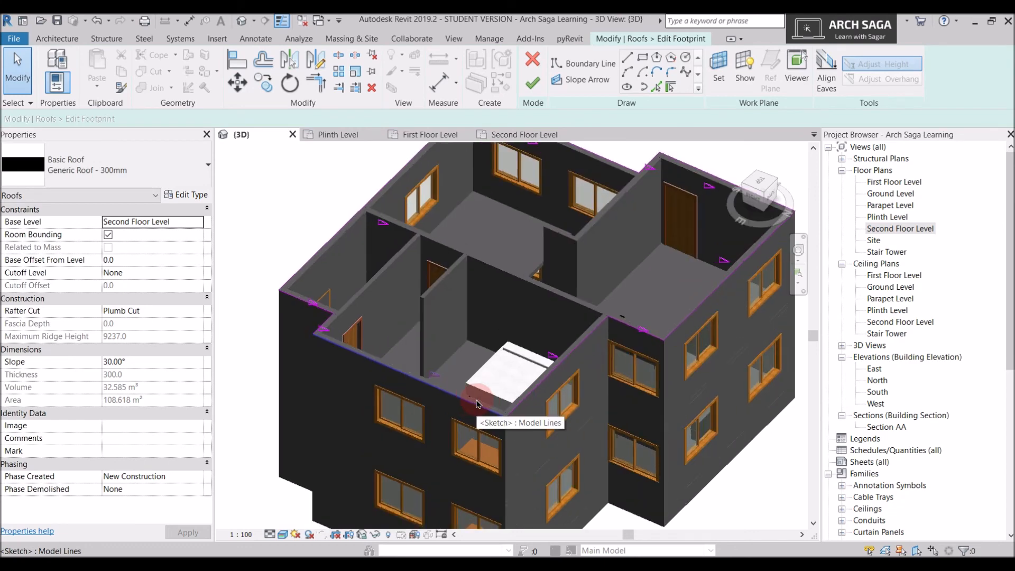
left_click(429, 385)
left_click(316, 305, "ctrl")
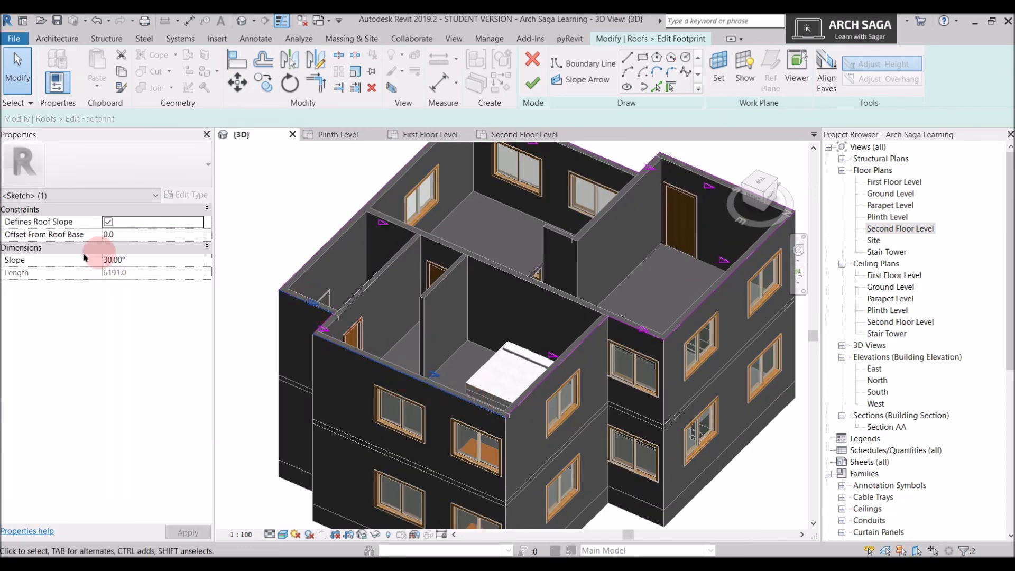
left_click(108, 226)
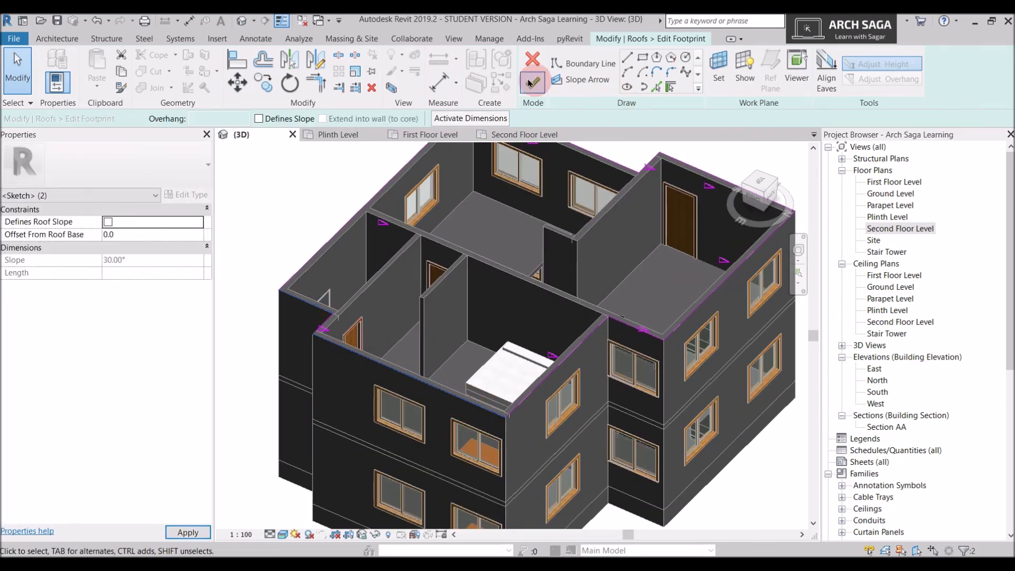
left_click(532, 82)
left_click(585, 301)
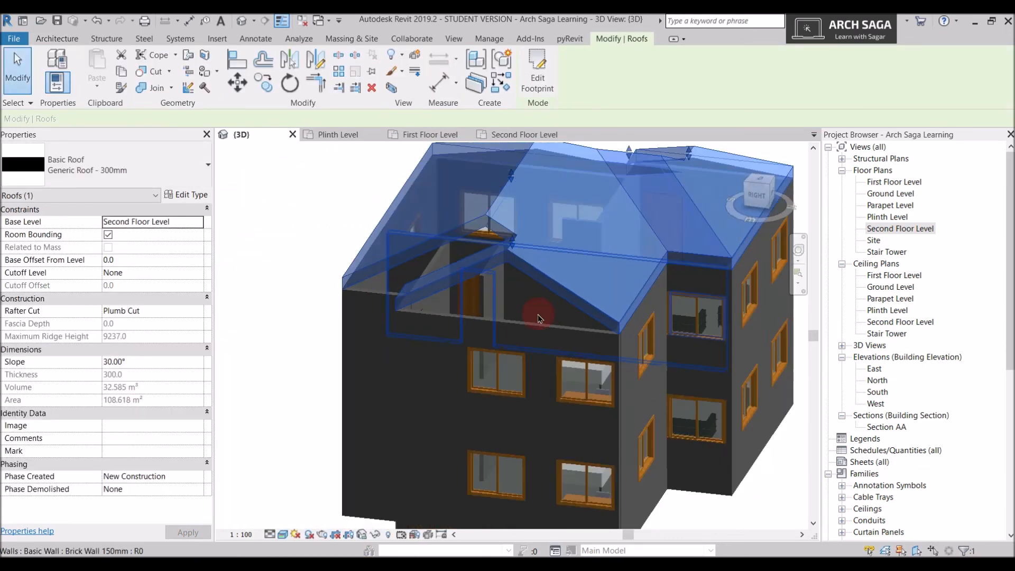
- Attach the top of the bedroom's upper-storey east wall to the roof to close its gable
key("Escape")
middle_click_drag(456, 339, 624, 359, "shift")
left_click(598, 363)
left_click(629, 78)
left_click(645, 263)
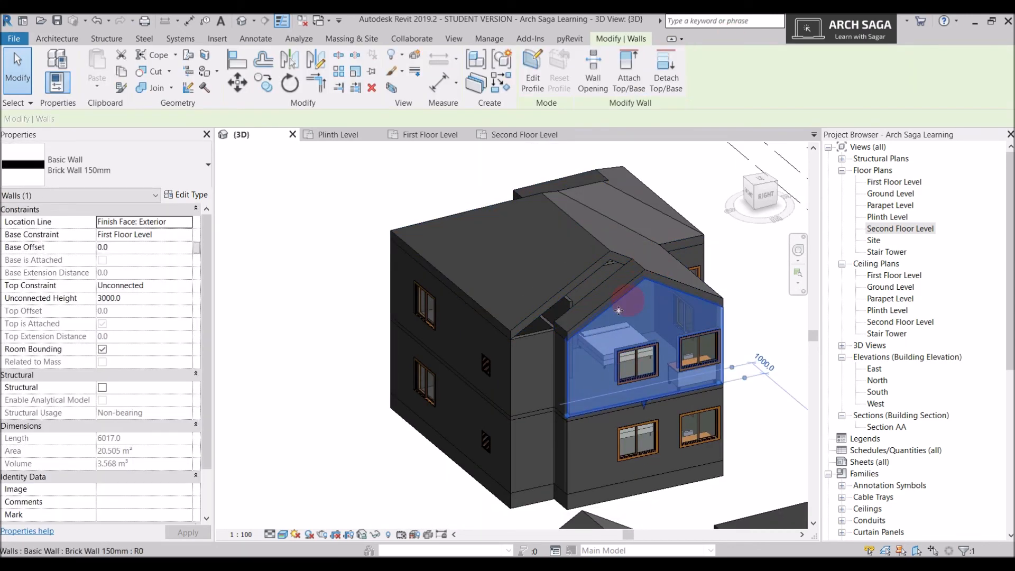
- Attach the top of the bathroom's short upper-storey east wall to the roof
scroll(581, 332, "up", 1)
left_click(531, 370)
left_click(629, 80)
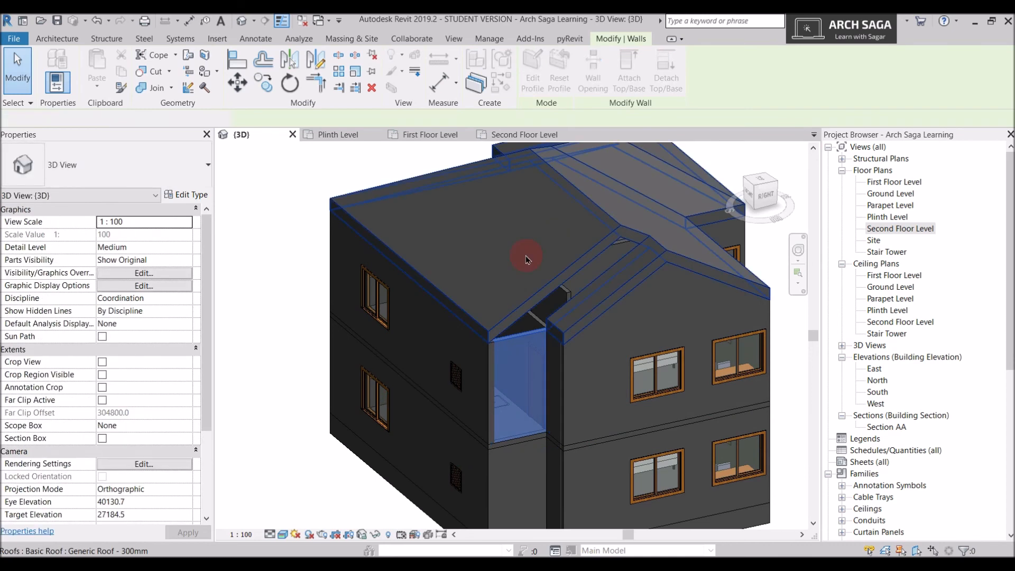
left_click(641, 254)
scroll(590, 298, "up", 3)
middle_click_drag(652, 272, 672, 331, "shift")
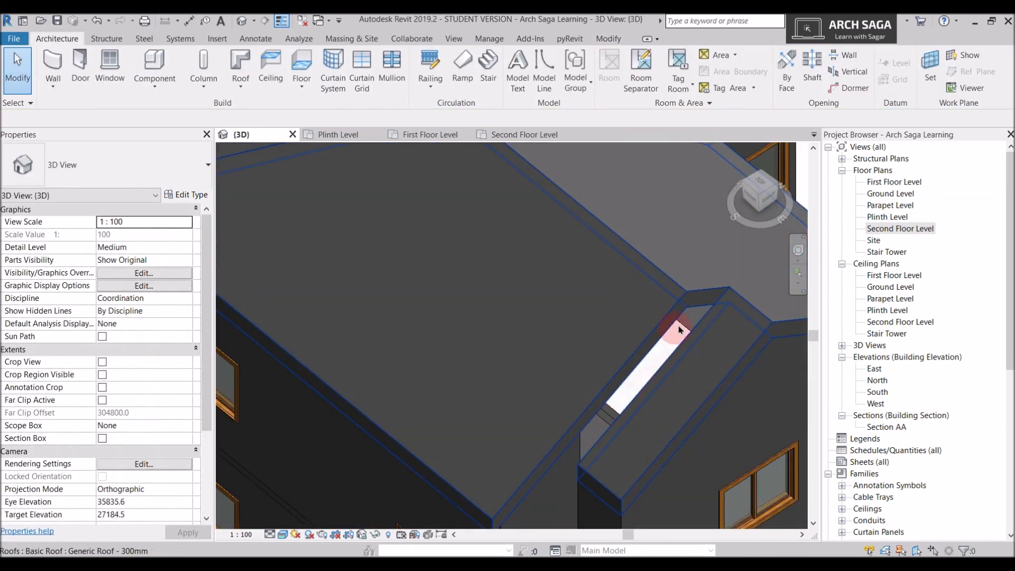
- Select the open-gabled roof on the sample enclosure and check which roof types are available for it
scroll(667, 296, "down", 5)
middle_click_drag(667, 296, 536, 269, "shift")
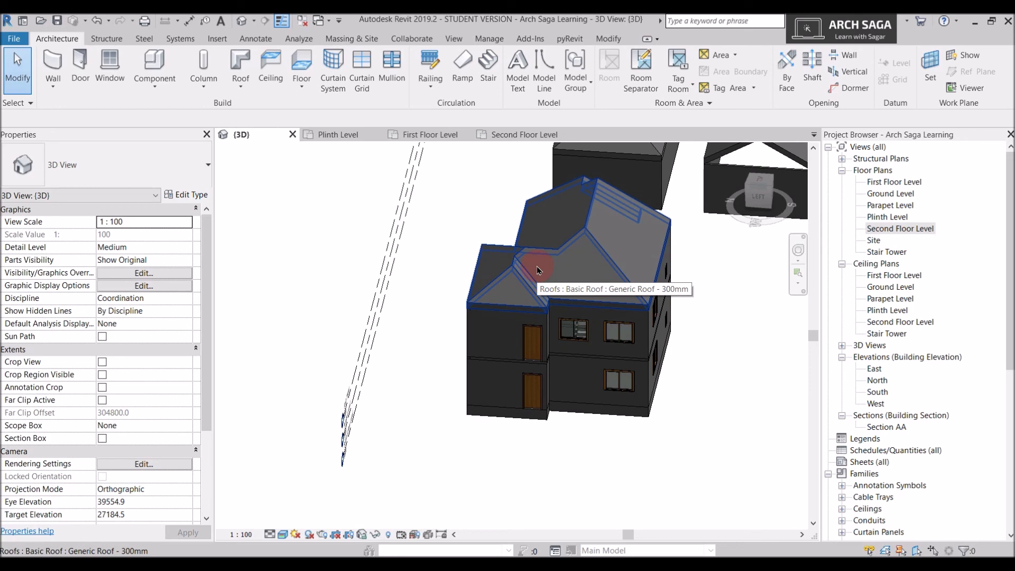
scroll(540, 272, "down", 2)
middle_click_drag(488, 319, 274, 438)
scroll(431, 299, "up", 1)
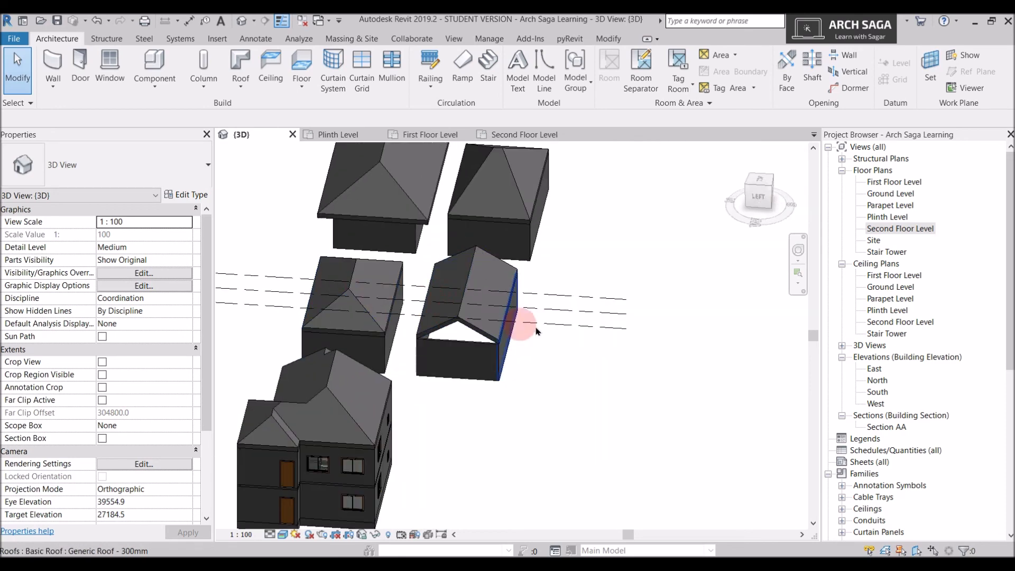
middle_click_drag(537, 331, 424, 333, "shift")
left_click(650, 414)
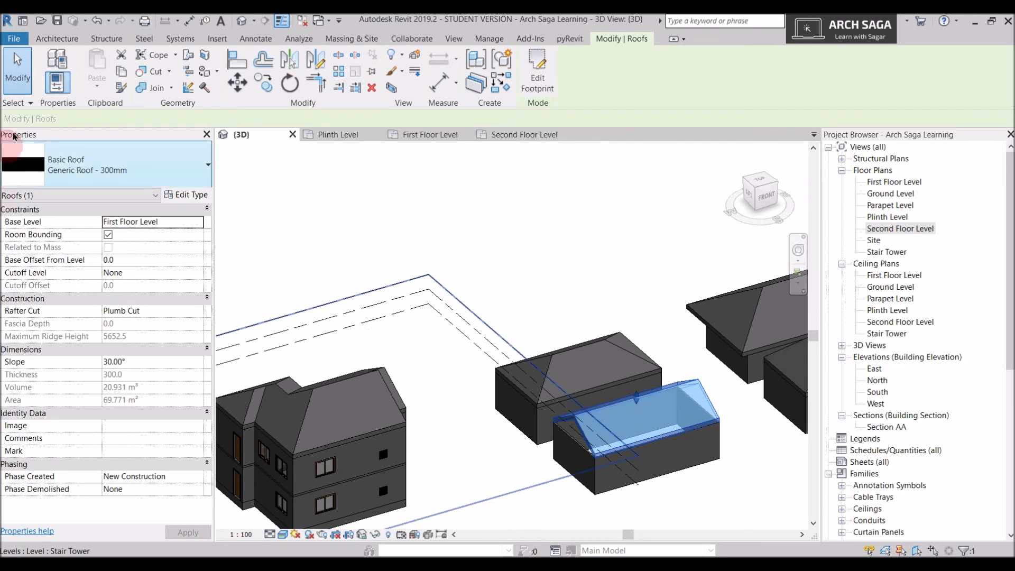
left_click(116, 167)
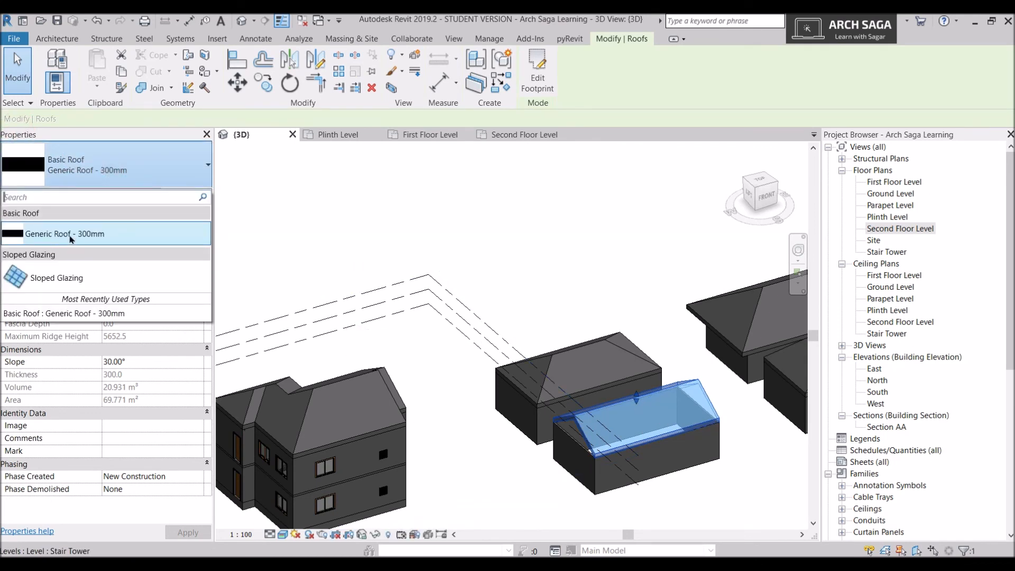
left_click(299, 220)
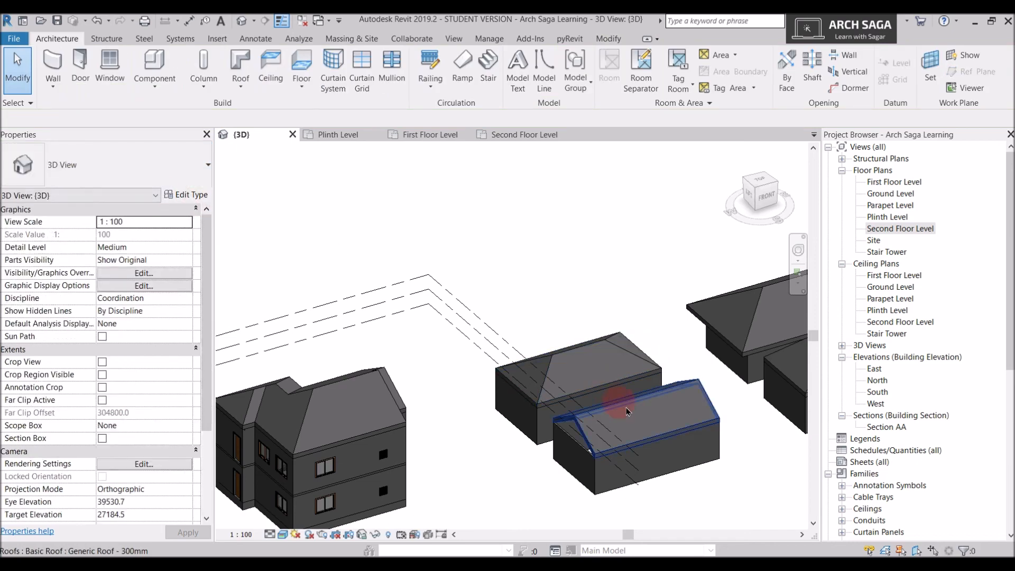
- Set the structure layer thickness of the Generic Roof - 300mm type to 150 mm and apply the type change
left_click(631, 417)
left_click(202, 201)
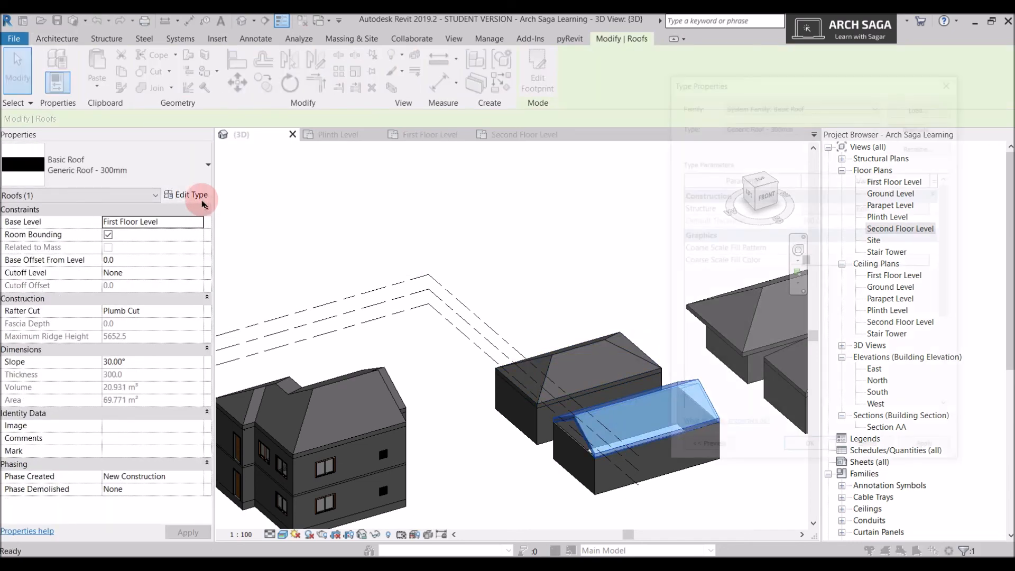
left_click(869, 207)
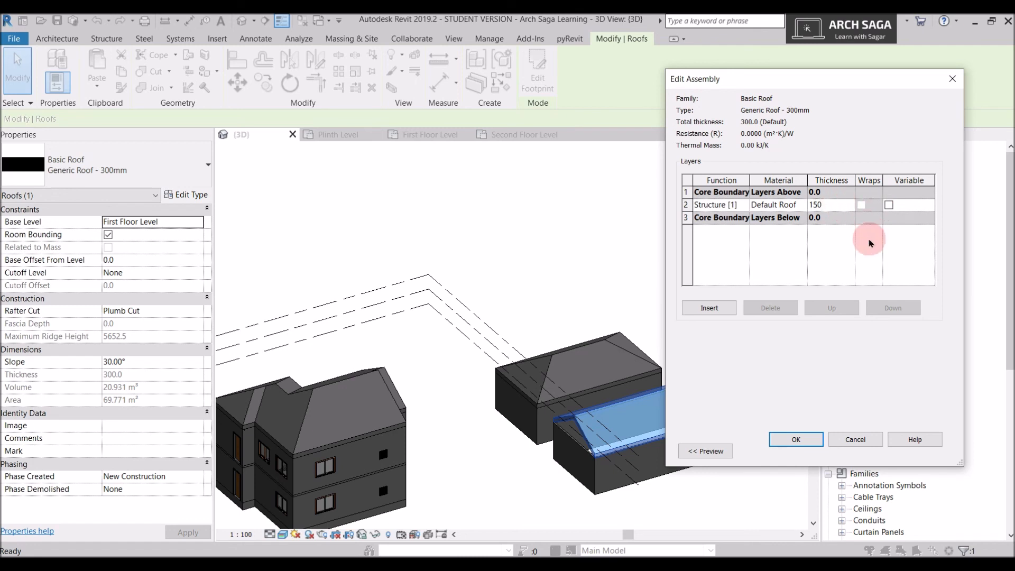
left_click(805, 439)
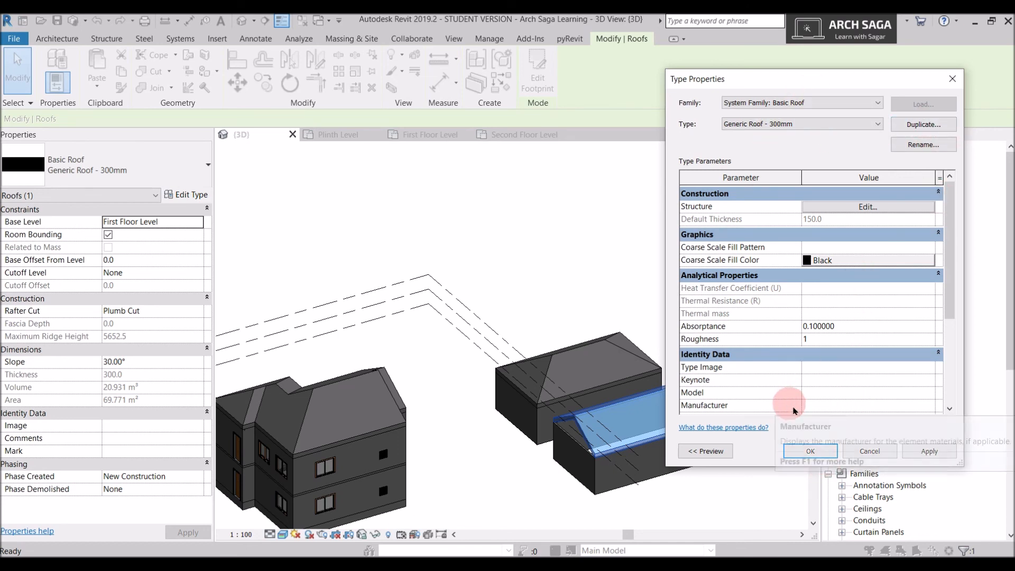
left_click(949, 453)
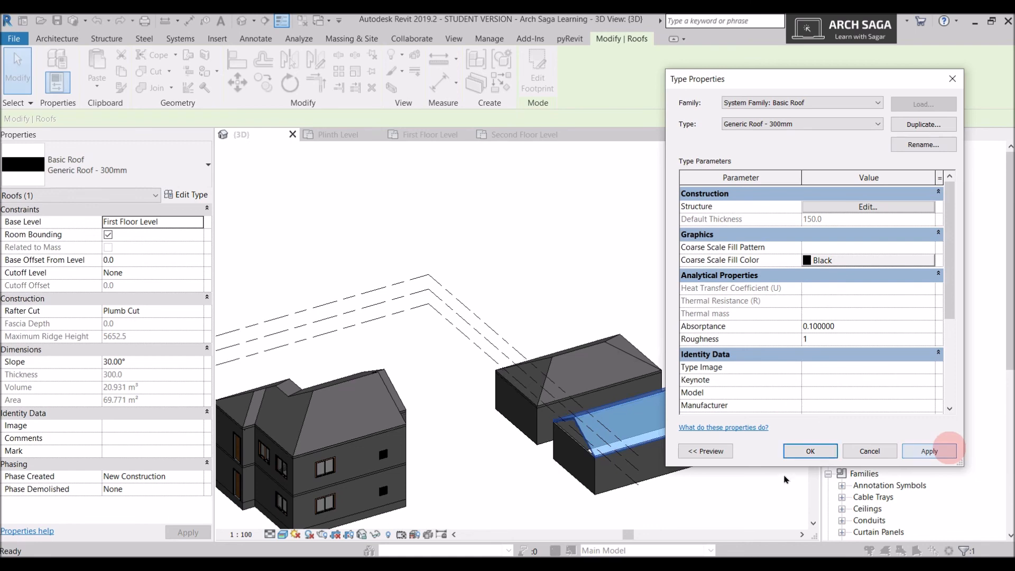
left_click(822, 459)
- Examine the sample enclosure's gable roof edge up close, and check the main building's roof and its properties
scroll(611, 494, "up", 6)
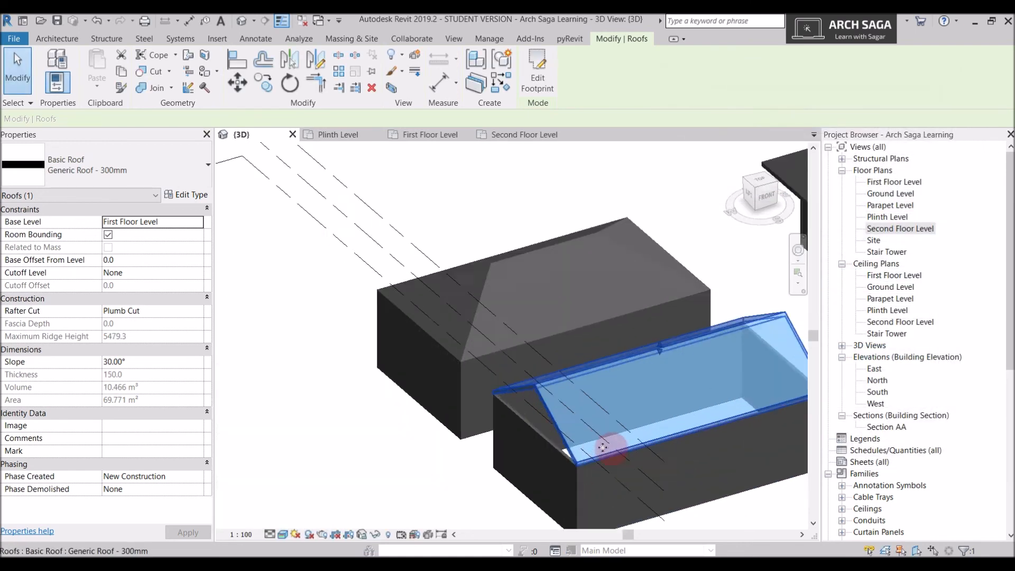
scroll(668, 316, "up", 5)
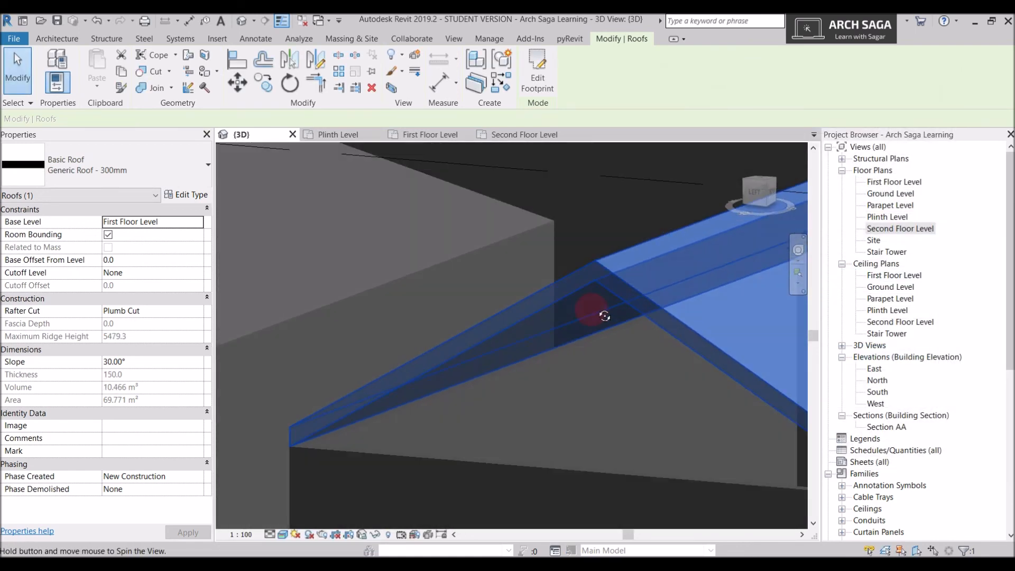
key("Escape")
scroll(667, 296, "down", 8)
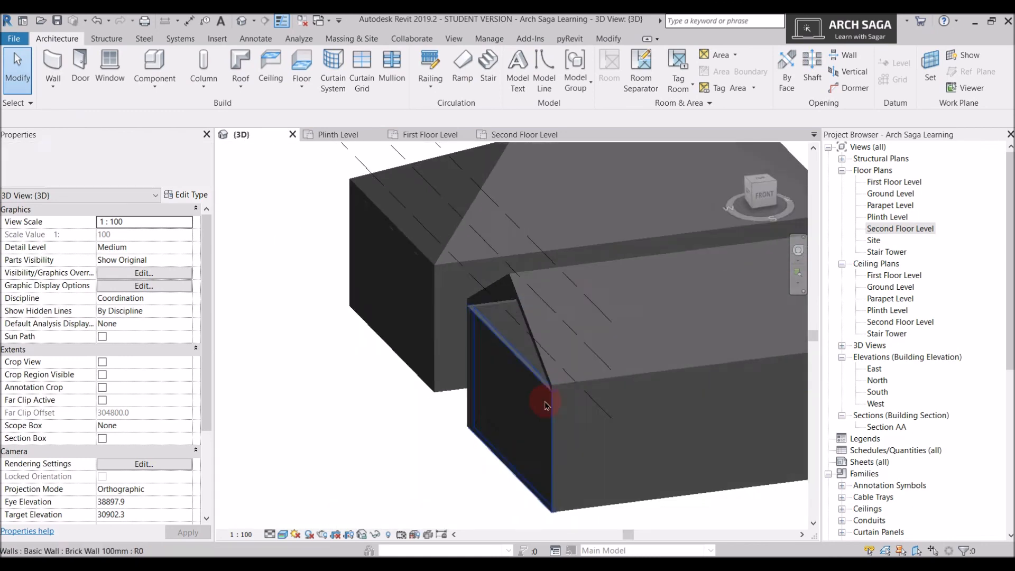
middle_click_drag(526, 431, 459, 420, "shift")
scroll(568, 355, "down", 4)
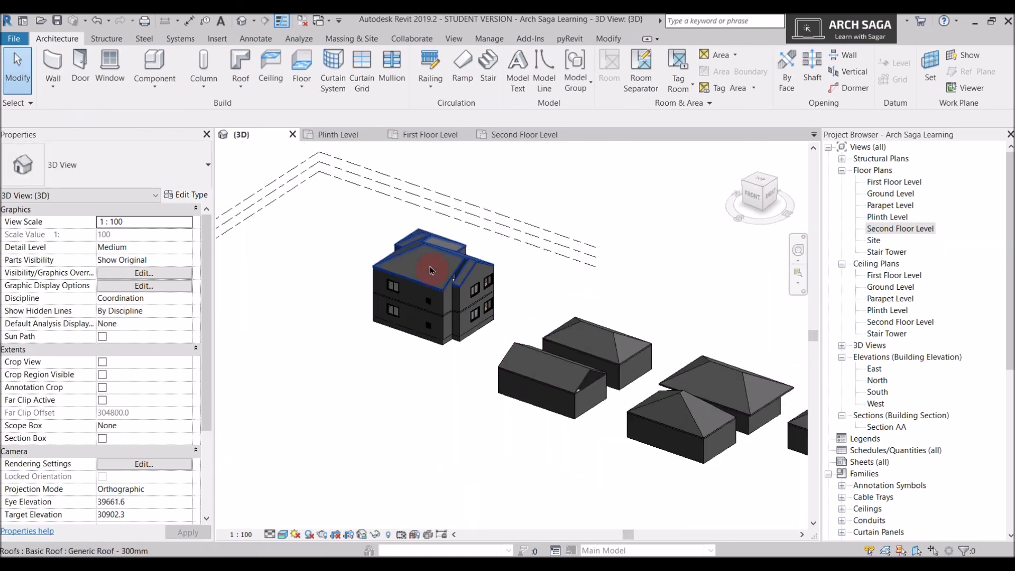
scroll(430, 267, "up", 3)
left_click(430, 268)
scroll(431, 268, "down", 3)
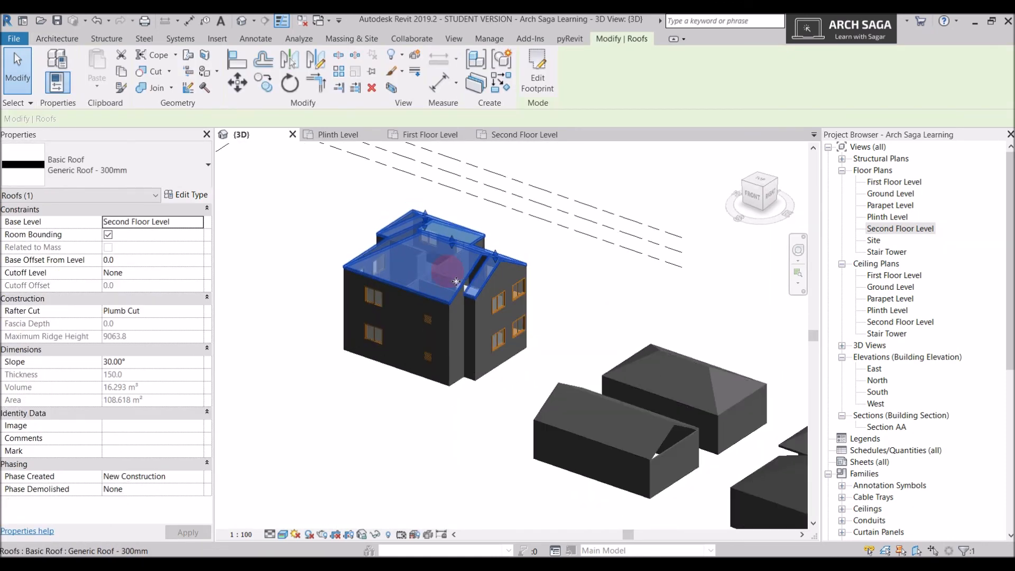